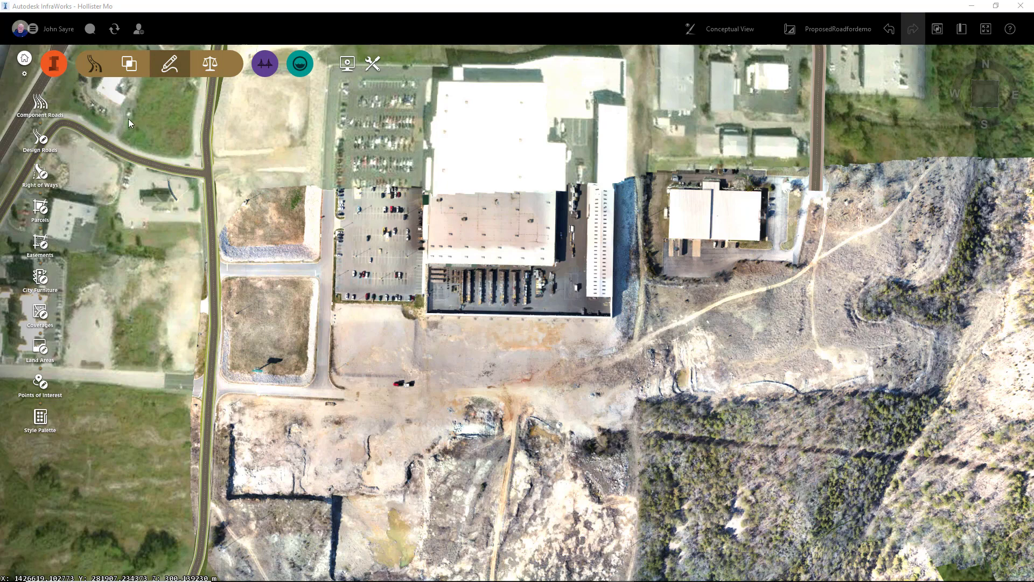
- Draw a PI-based Two Lanes road about 750 m long from the western road, around south of the warehouse, to the eastern road's dead end
click(40, 102)
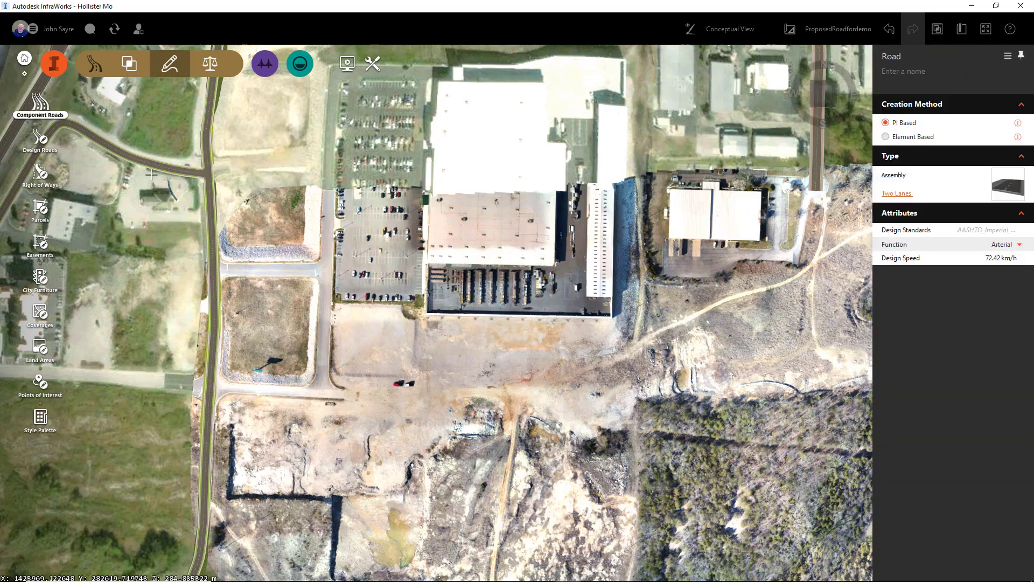
click(903, 195)
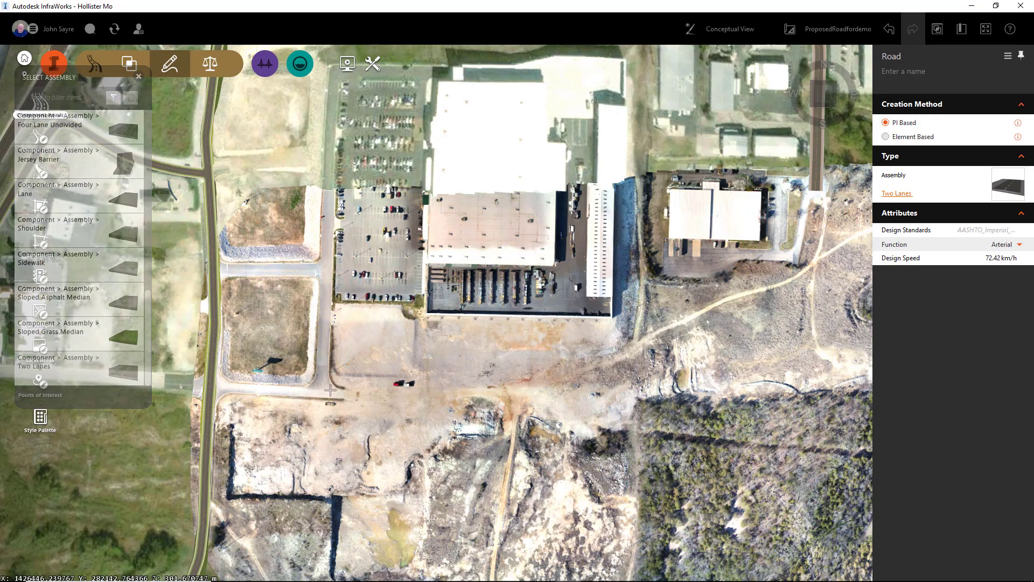
click(211, 385)
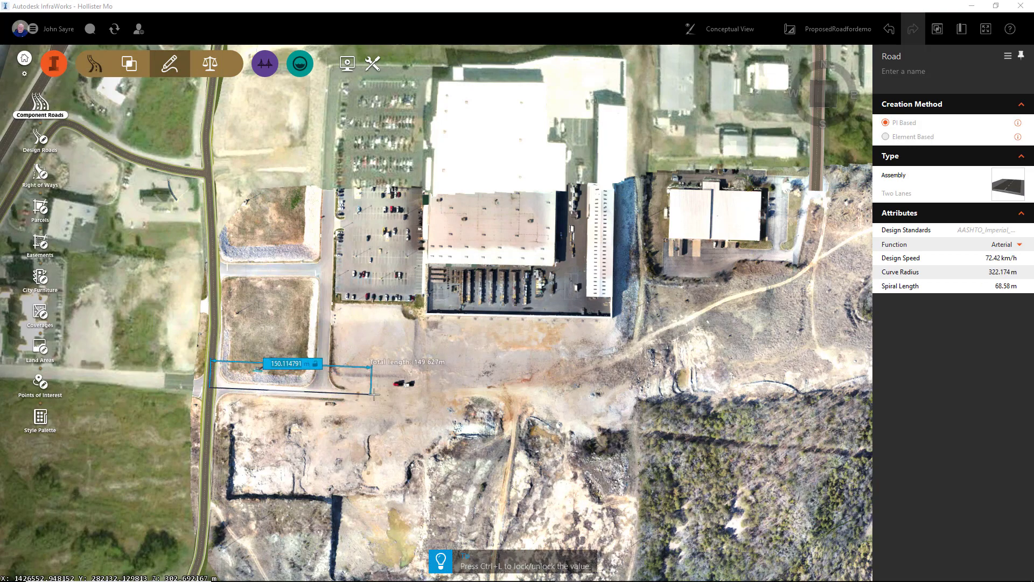
click(419, 396)
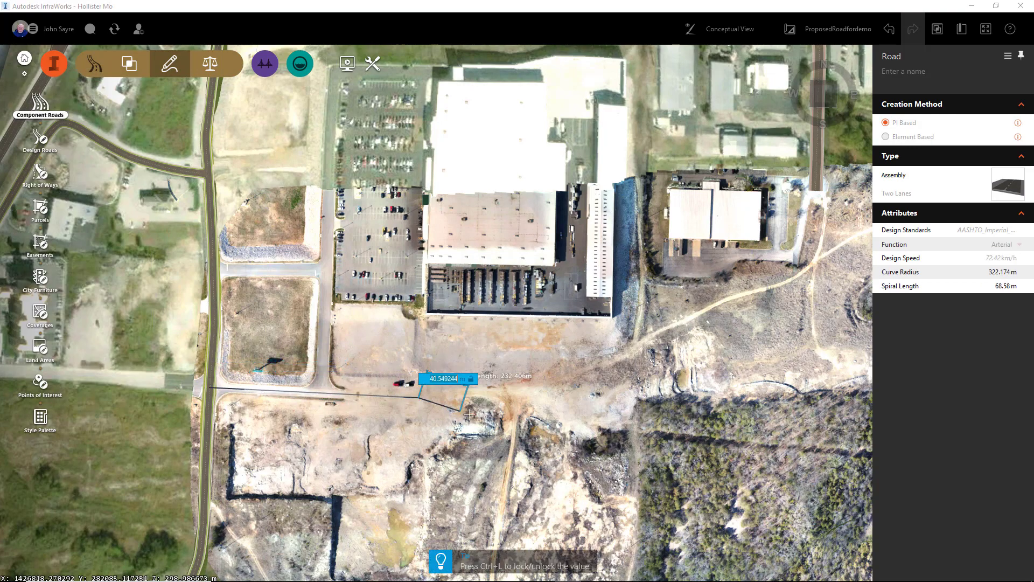
click(512, 427)
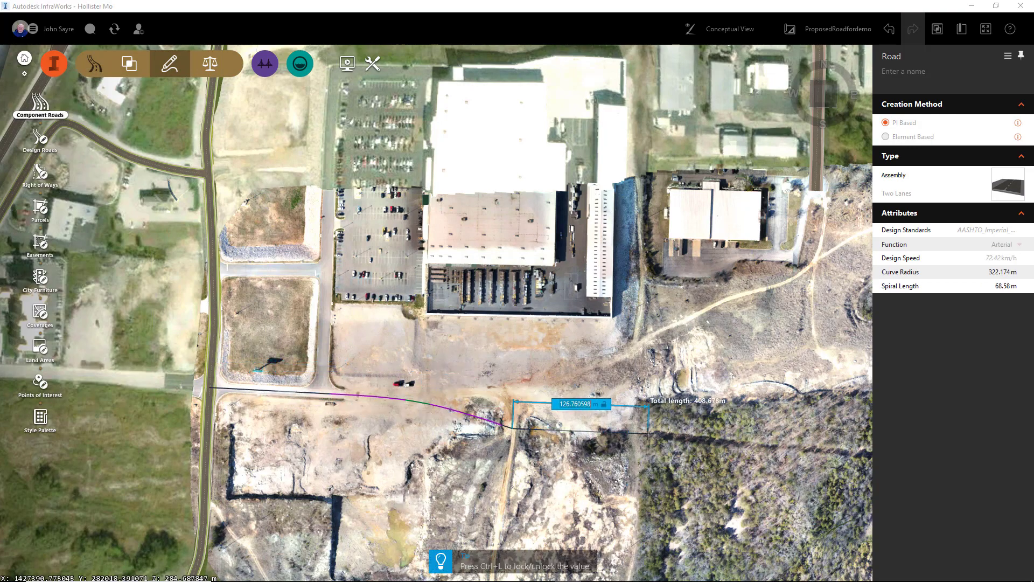
click(716, 435)
click(804, 375)
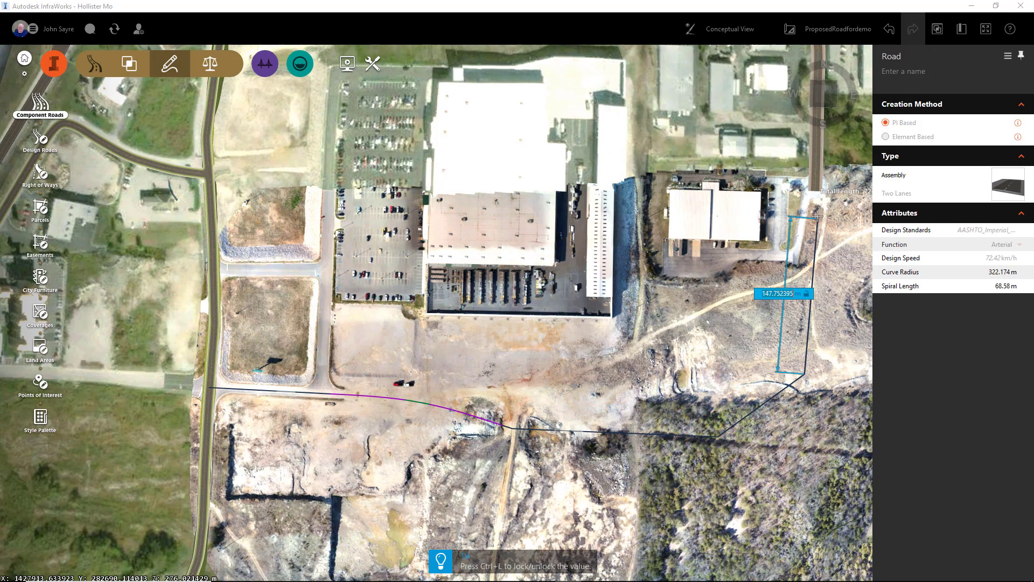
click(814, 189)
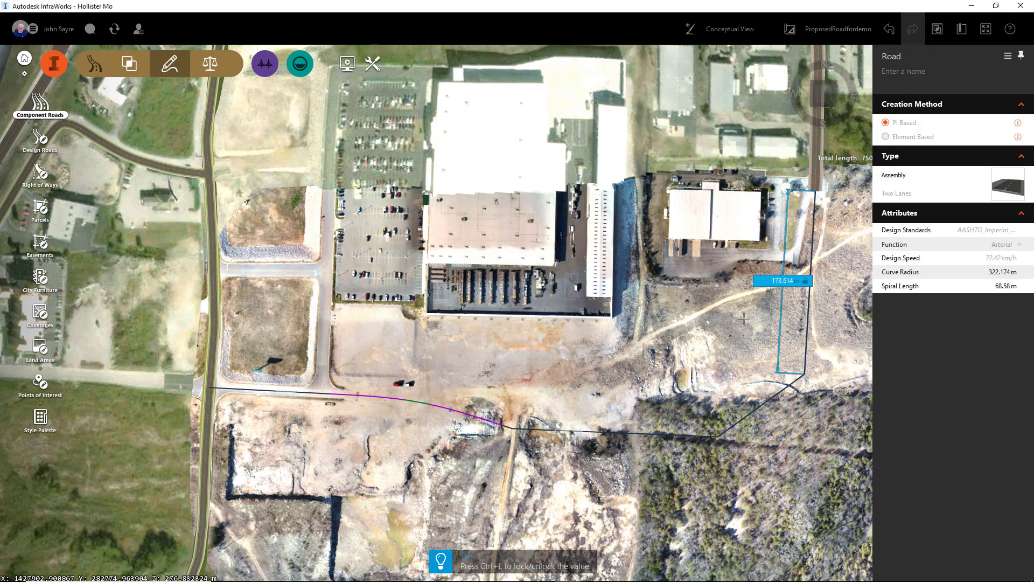
key(Return)
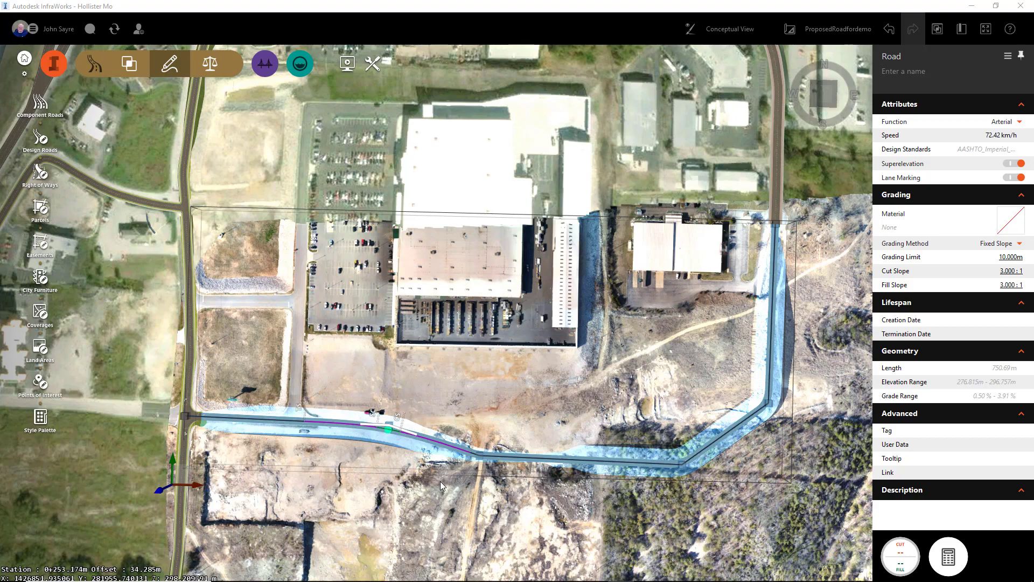
- Convert the geometry of the new road's bend at the dirt trail south of the warehouse into a curve
scroll(431, 474, up, 2)
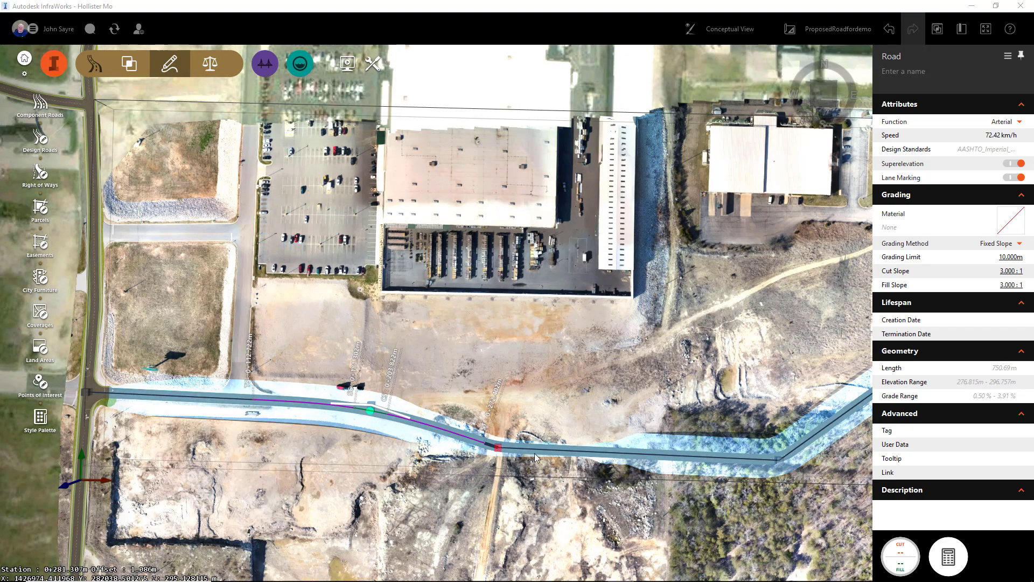
scroll(474, 496, down, 2)
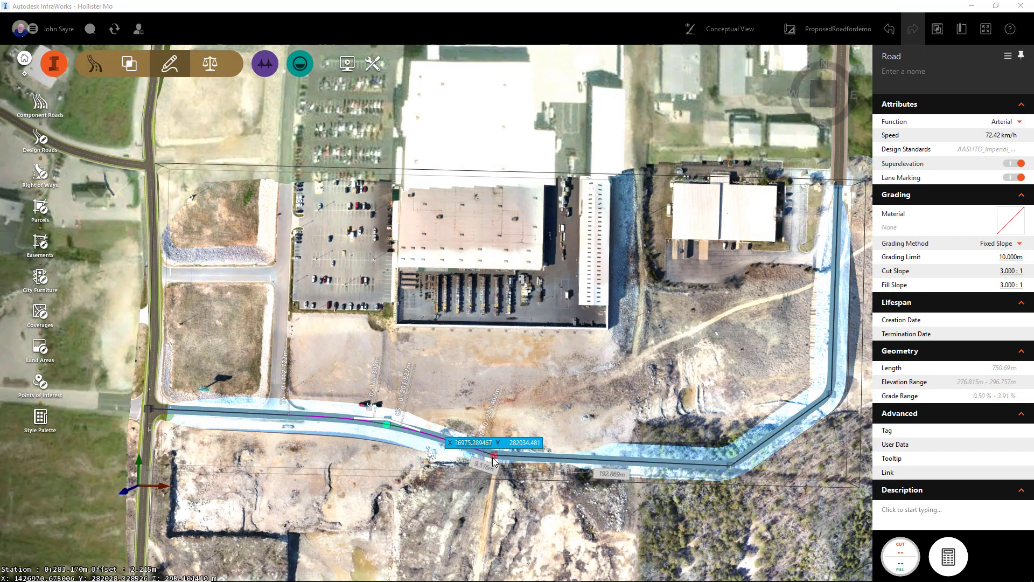
scroll(492, 456, up, 2)
right_click(495, 455)
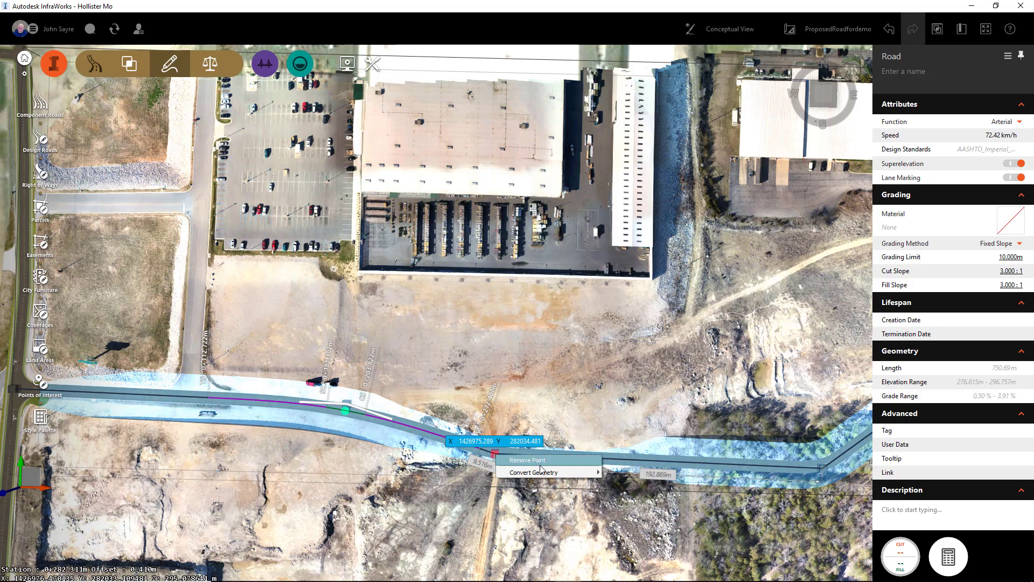
mouse_move(600, 475)
click(636, 483)
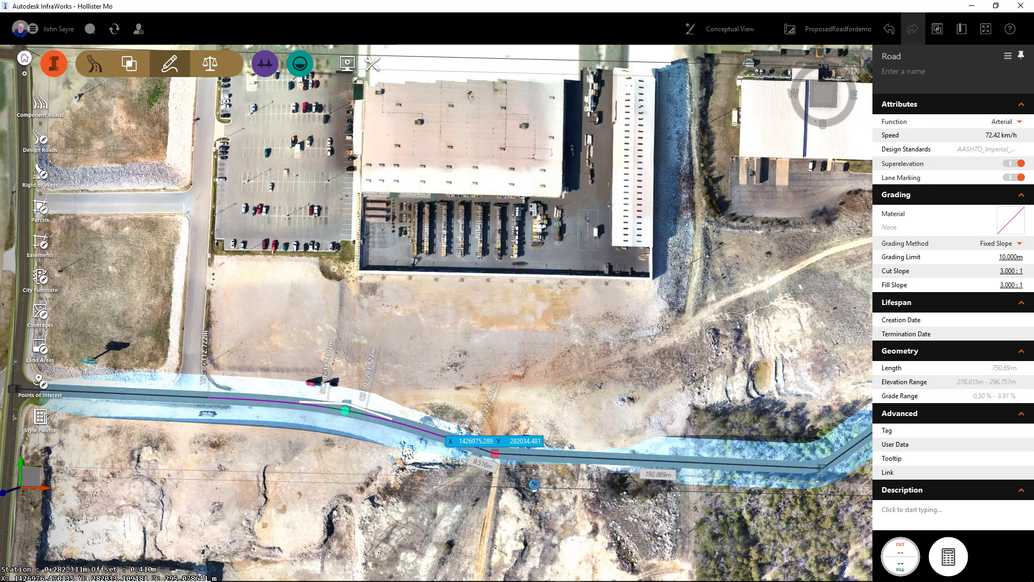
- Convert the road's two remaining sharp bends, at the forest and before the northbound stretch, to Curve geometry
middle_drag(530, 486, 274, 421)
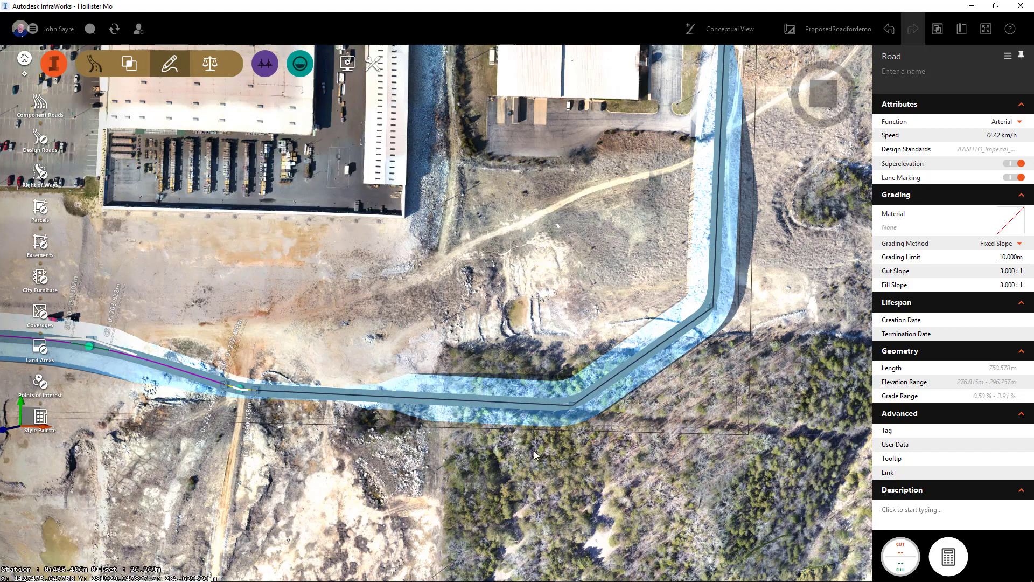
click(572, 408)
right_click(572, 409)
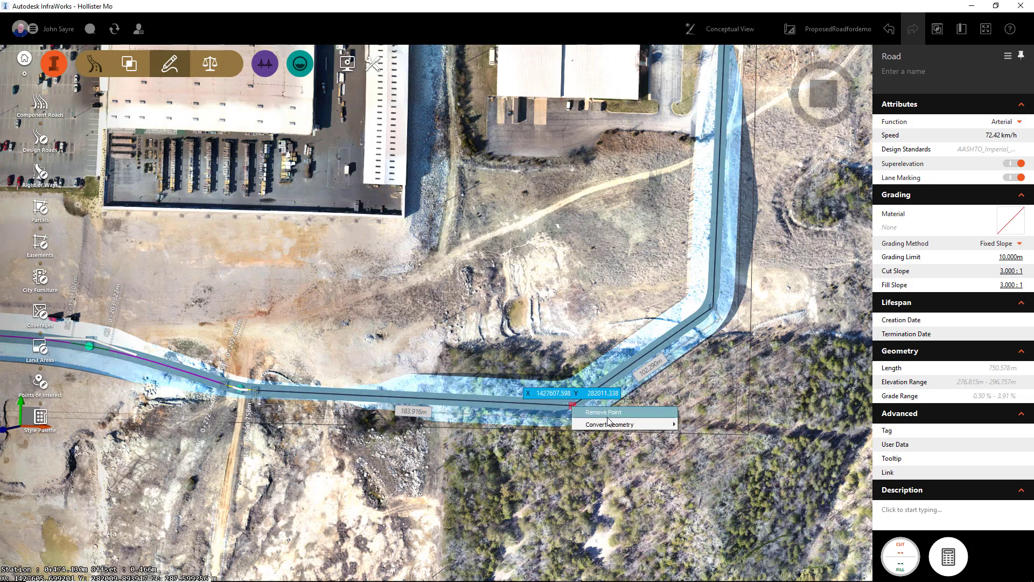
mouse_move(619, 424)
click(731, 429)
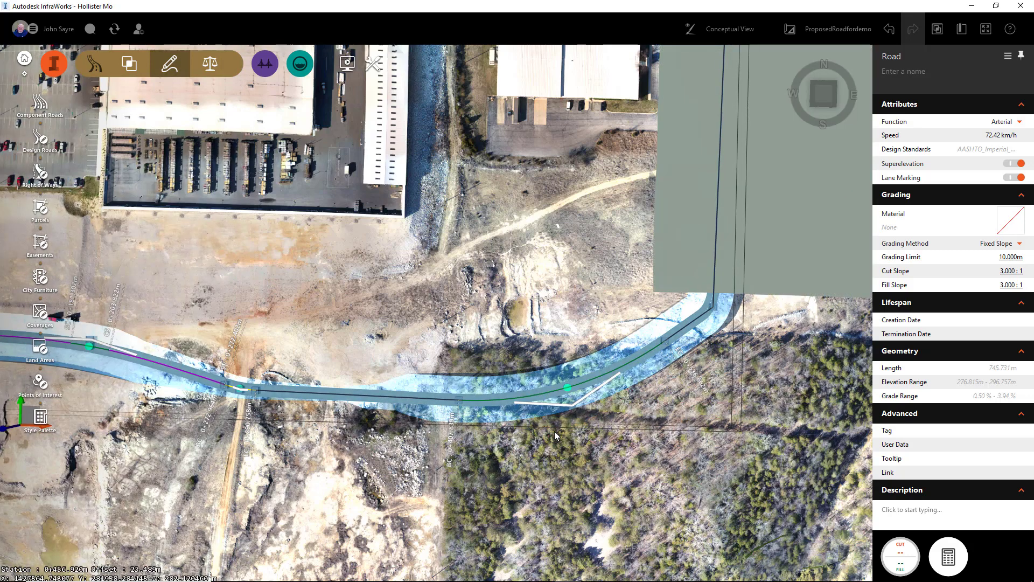
right_click(712, 306)
mouse_move(764, 324)
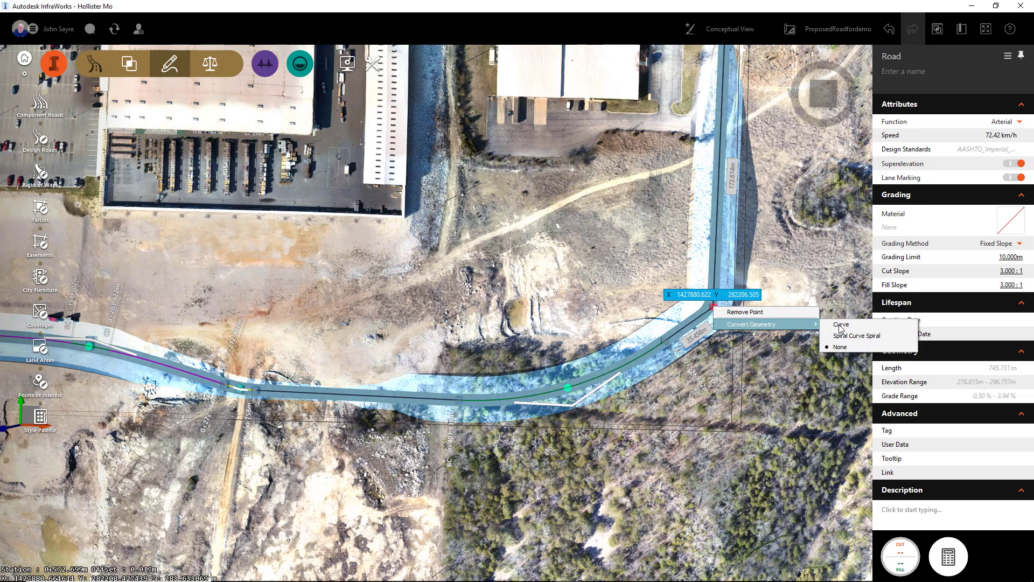
click(849, 325)
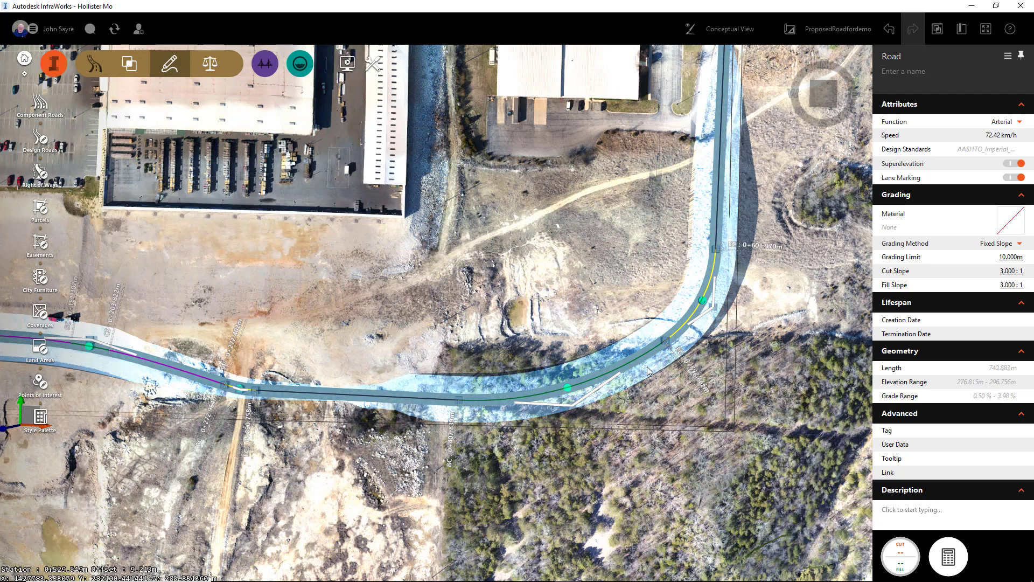
- Set the radius of the road's curve through the forest to 150 m
drag(568, 390, 566, 388)
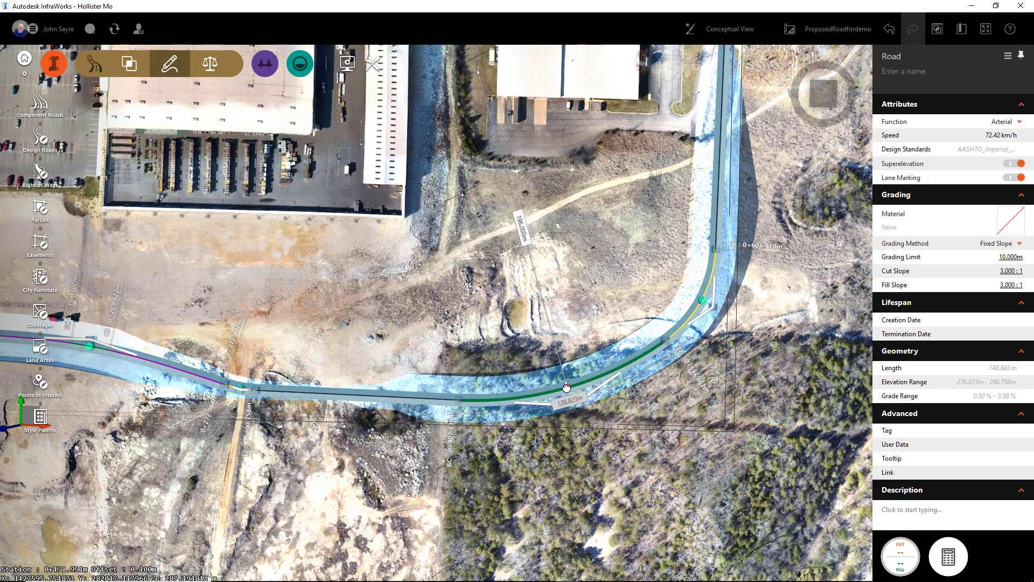
click(527, 229)
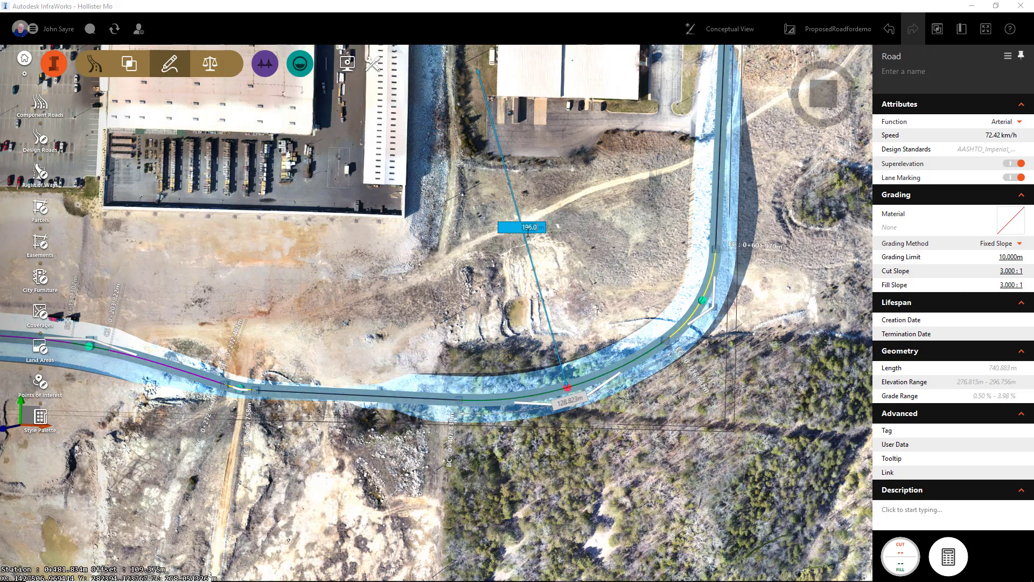
text(150)
key(Return)
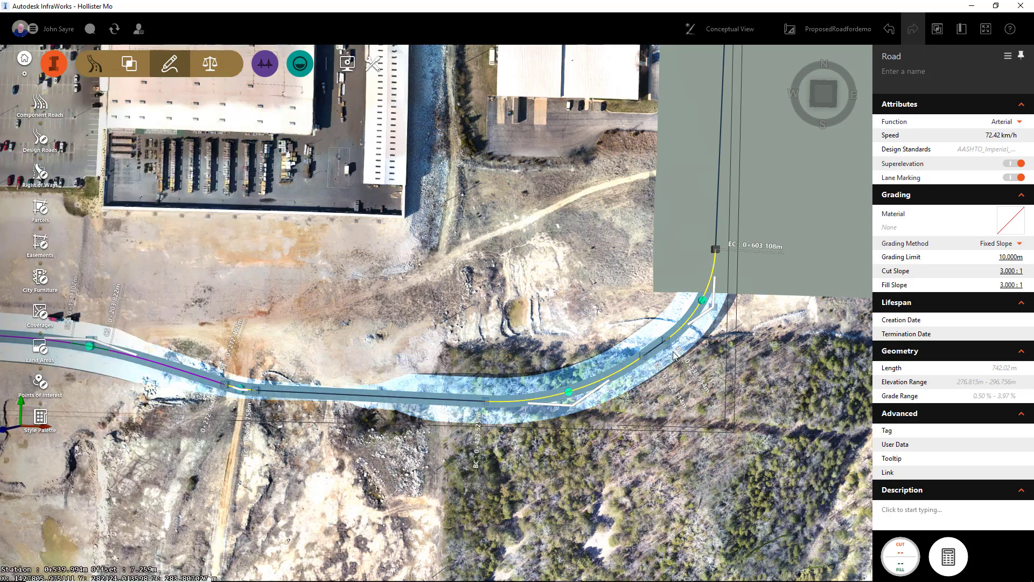
- Set the radius of the road's last curve, before the northbound stretch, to 75 m and deselect the road
click(702, 301)
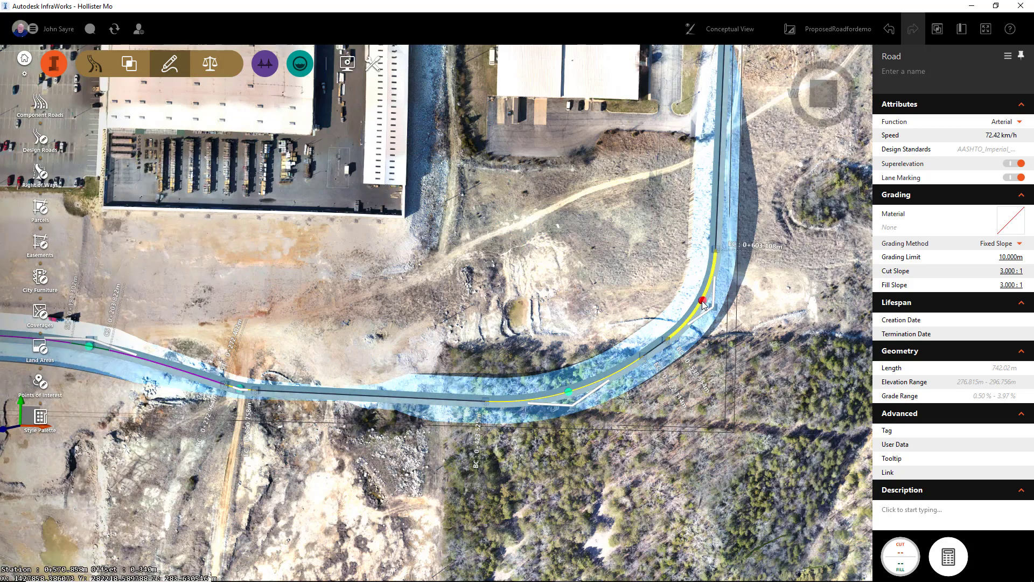
click(648, 274)
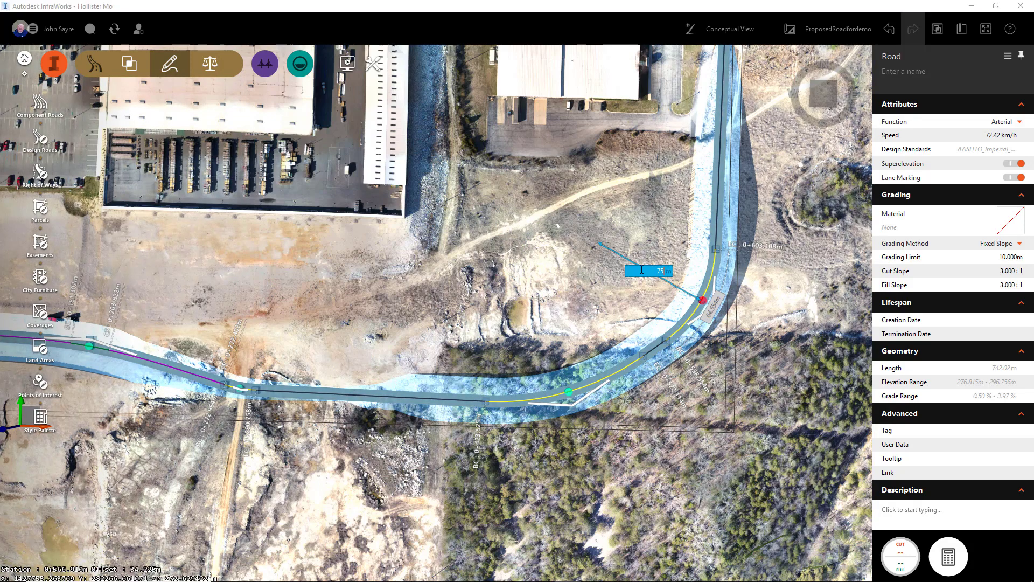
key(Return)
scroll(620, 301, down, 5)
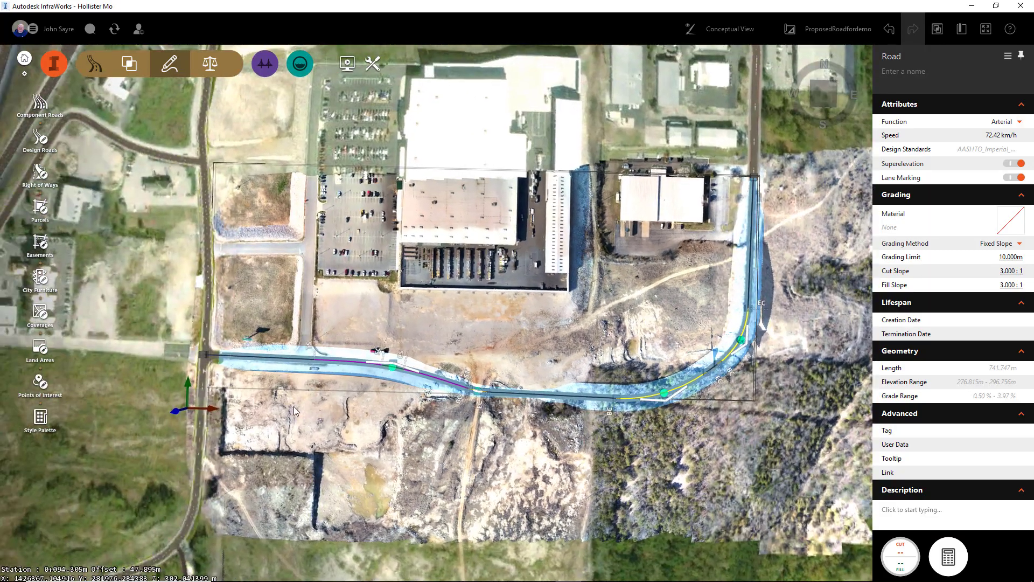
click(295, 406)
- Insert a Lane component on the south side of the new road at station 0+061.871m, near the western intersection
scroll(234, 380, up, 5)
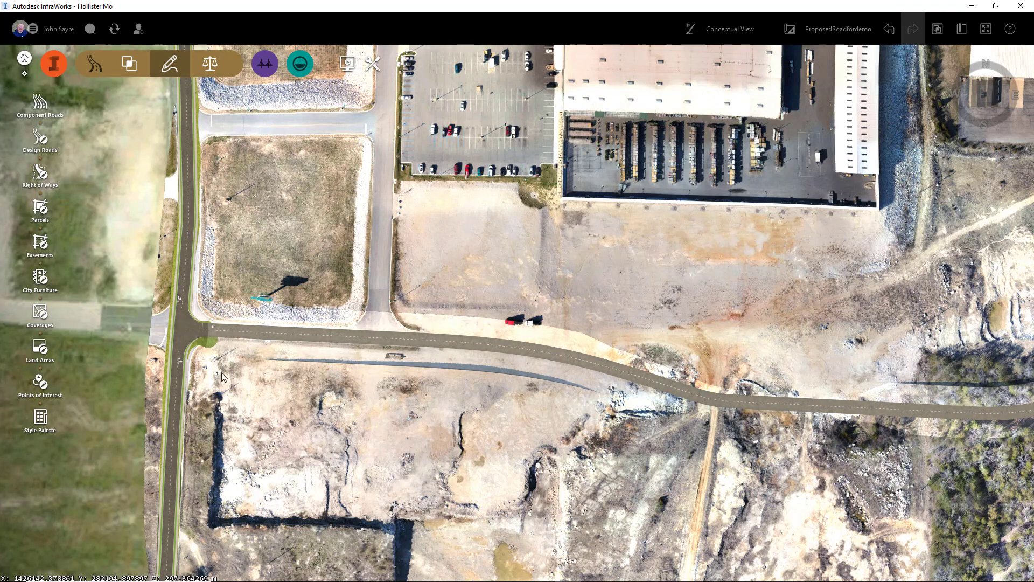
click(250, 338)
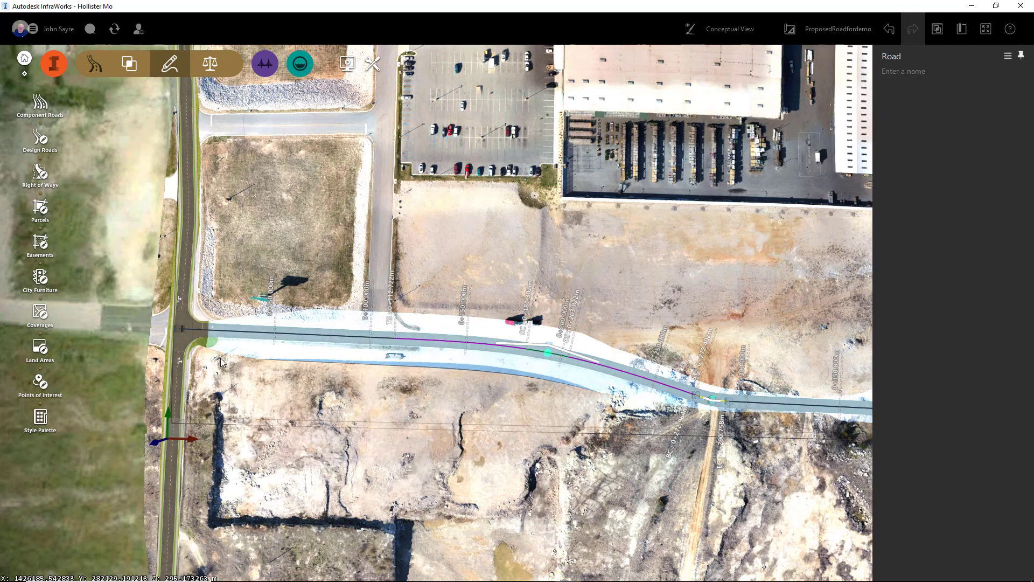
right_click(254, 335)
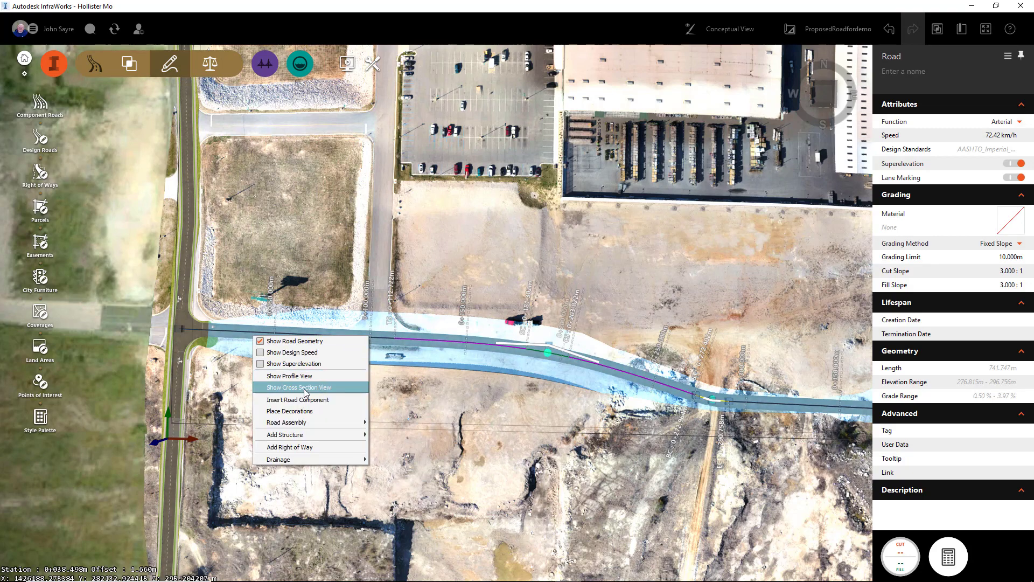
click(310, 401)
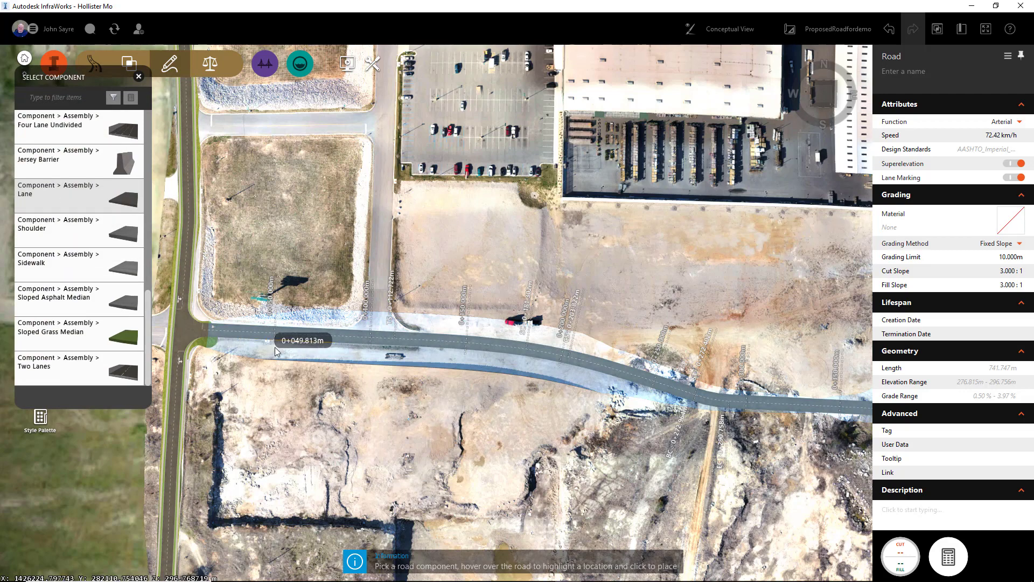
scroll(301, 346, up, 2)
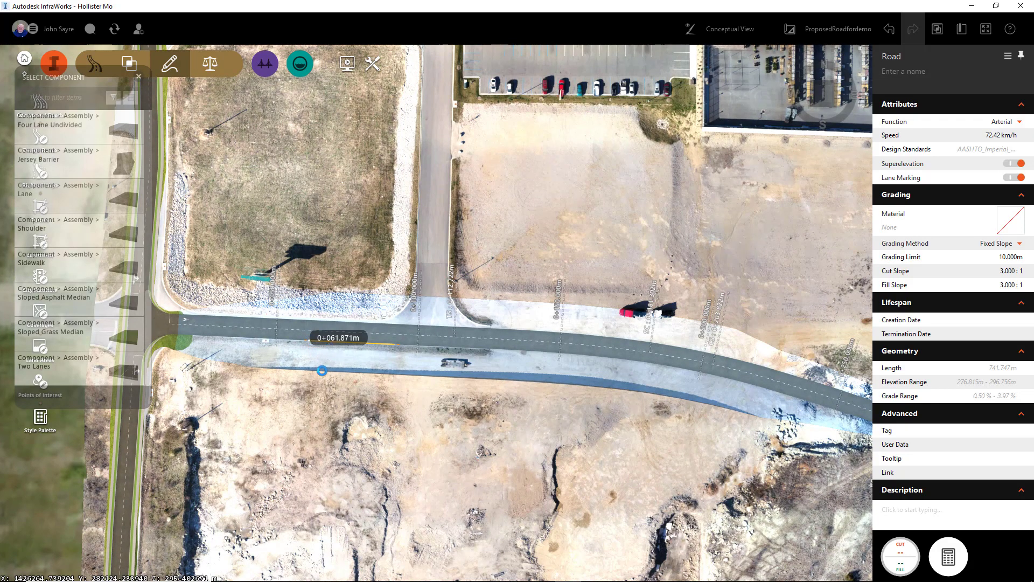
click(322, 370)
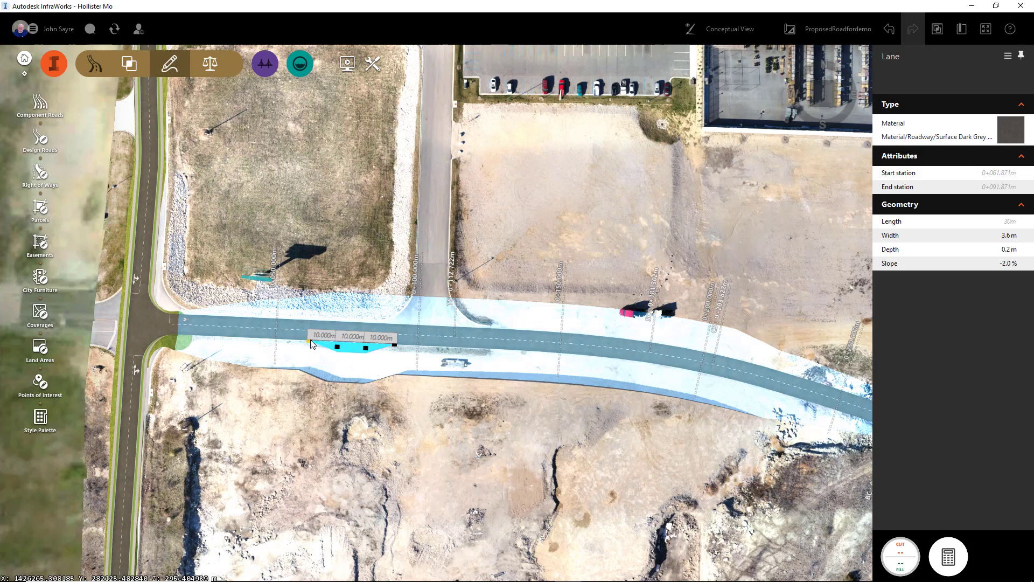
- Extend the inserted lane by aligning its end with the end of the road at station 0+741.747m
scroll(395, 350, up, 3)
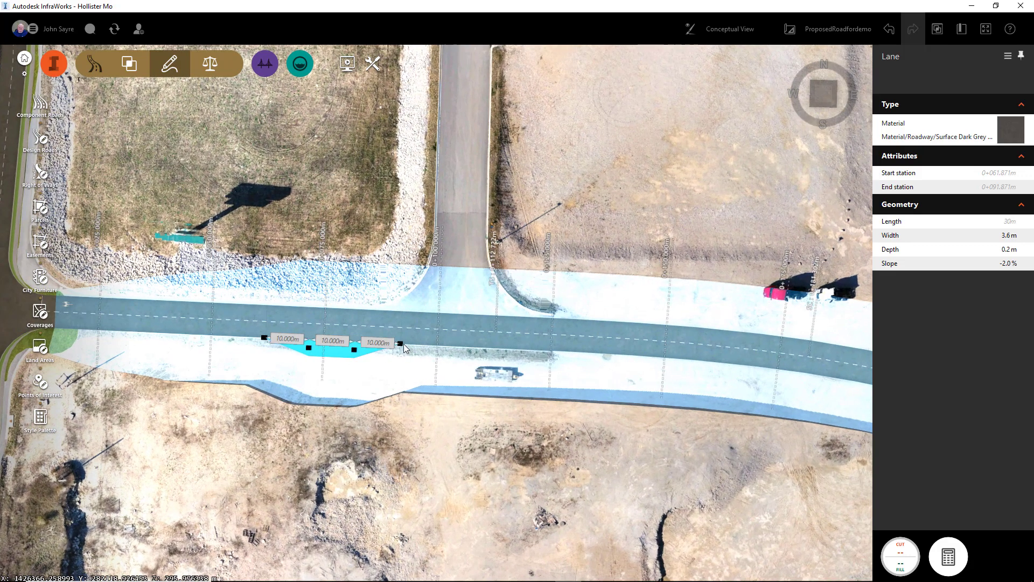
click(399, 351)
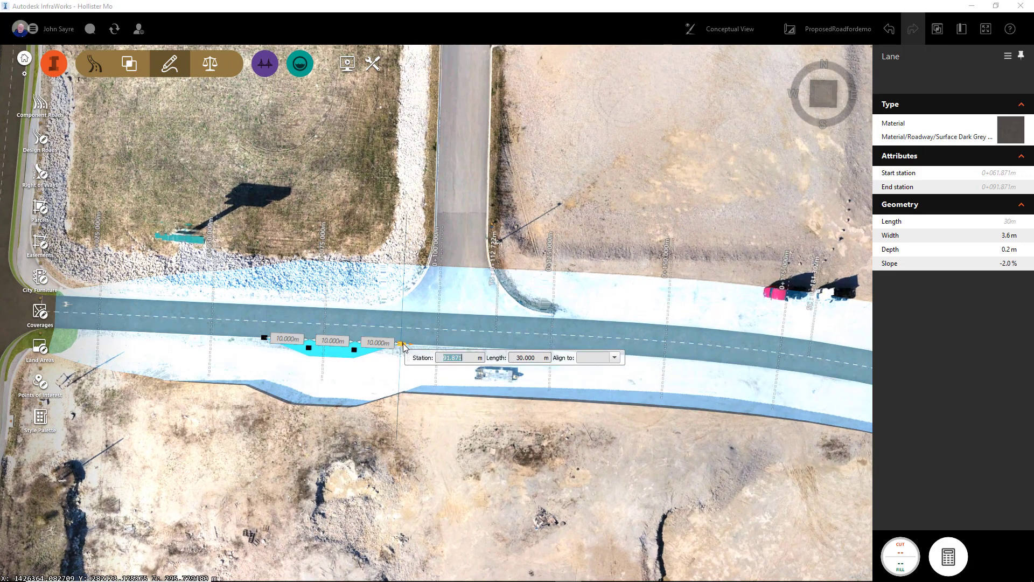
click(614, 357)
click(596, 374)
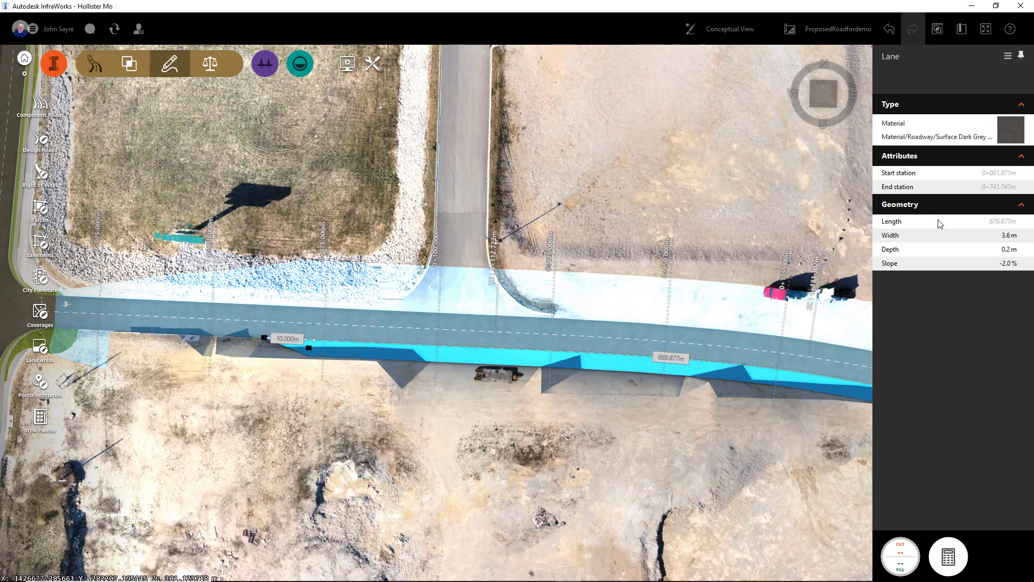
- Set the width of both the inserted lane and the adjacent original southern lane to 4 m
click(1008, 235)
text(4)
click(404, 338)
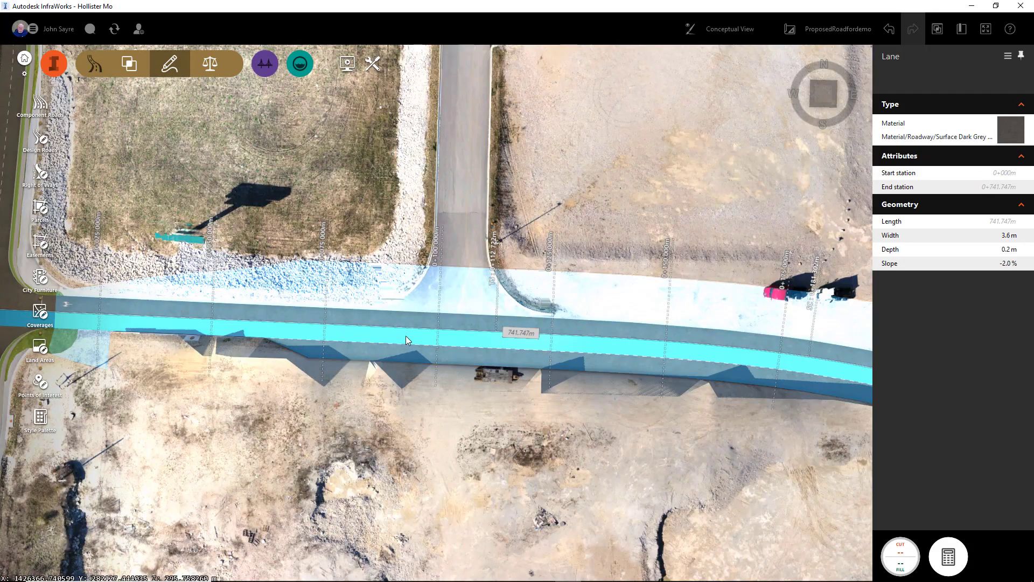
click(1011, 239)
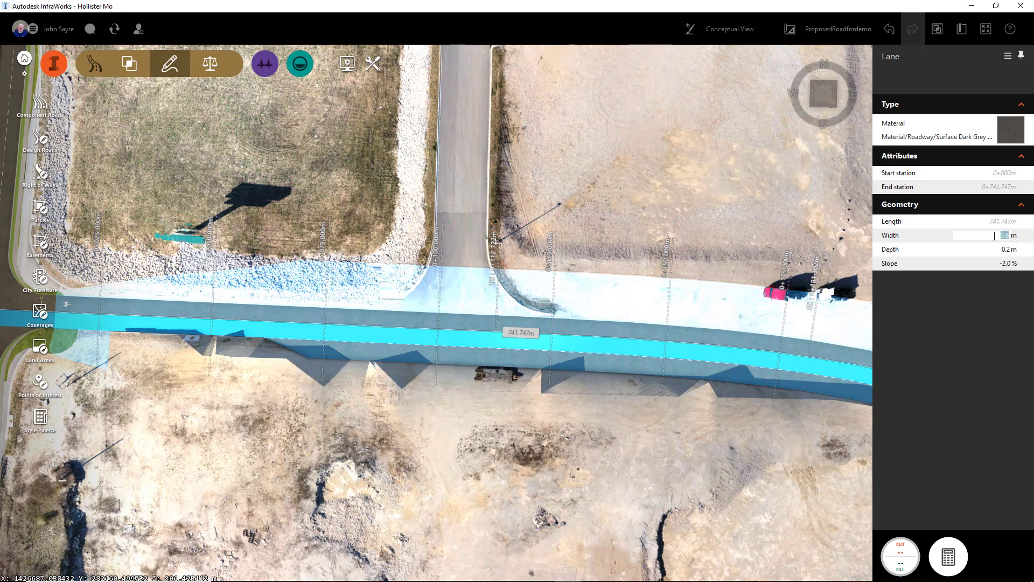
text(4)
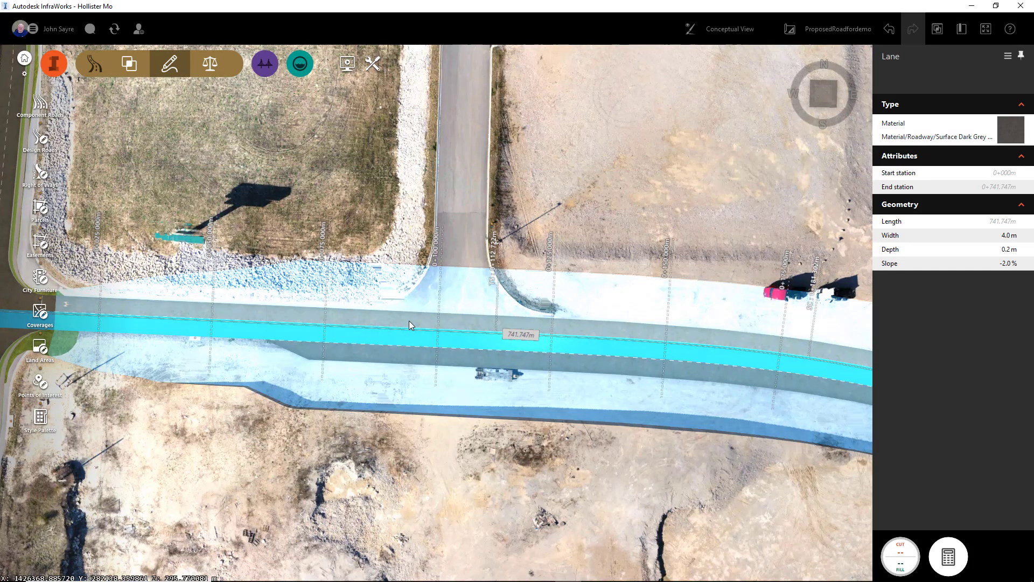
- Set the width of the road's northern lane to 4 m
click(409, 321)
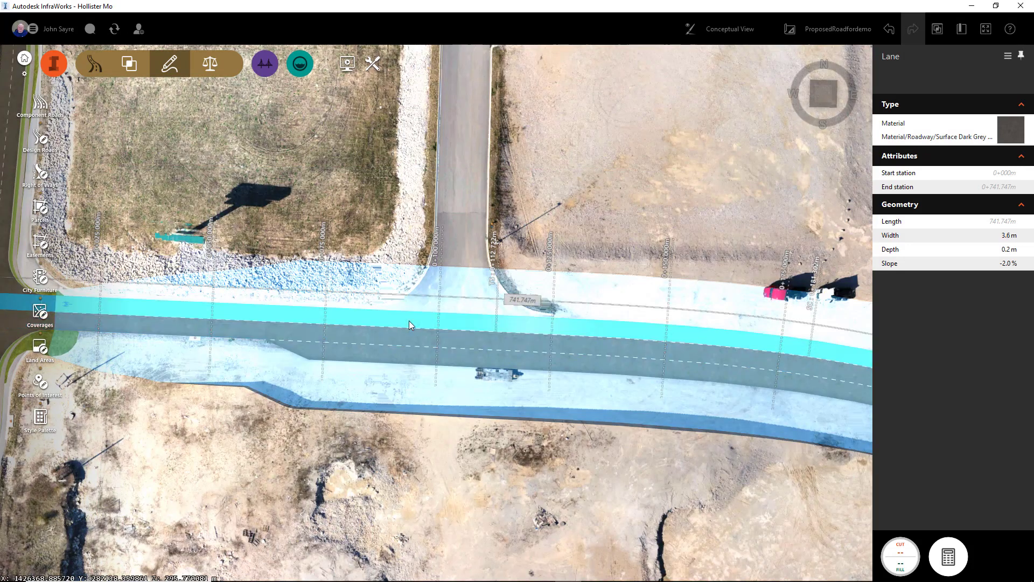
click(1007, 236)
text(4)
key(Return)
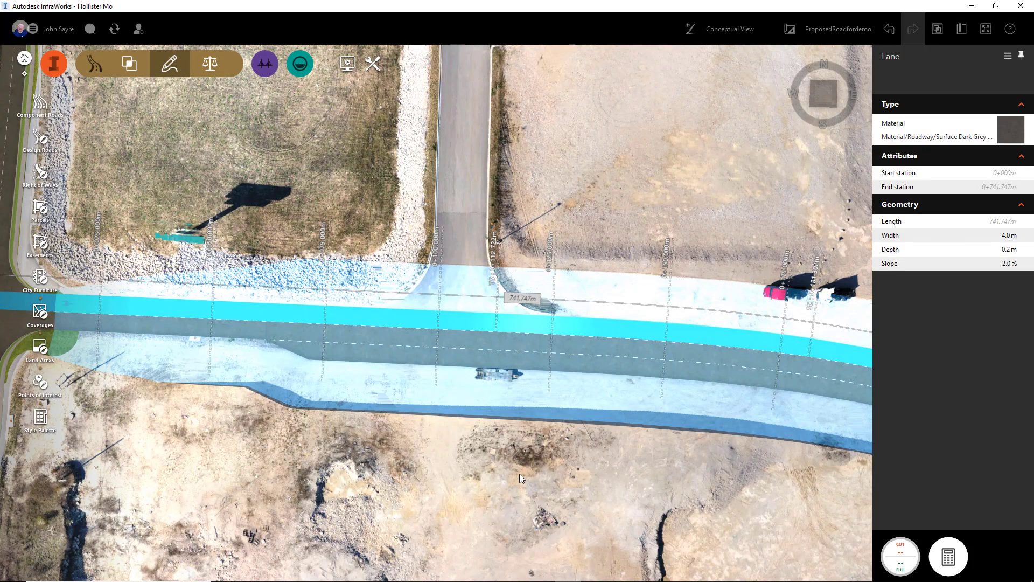
drag(383, 450, 425, 441)
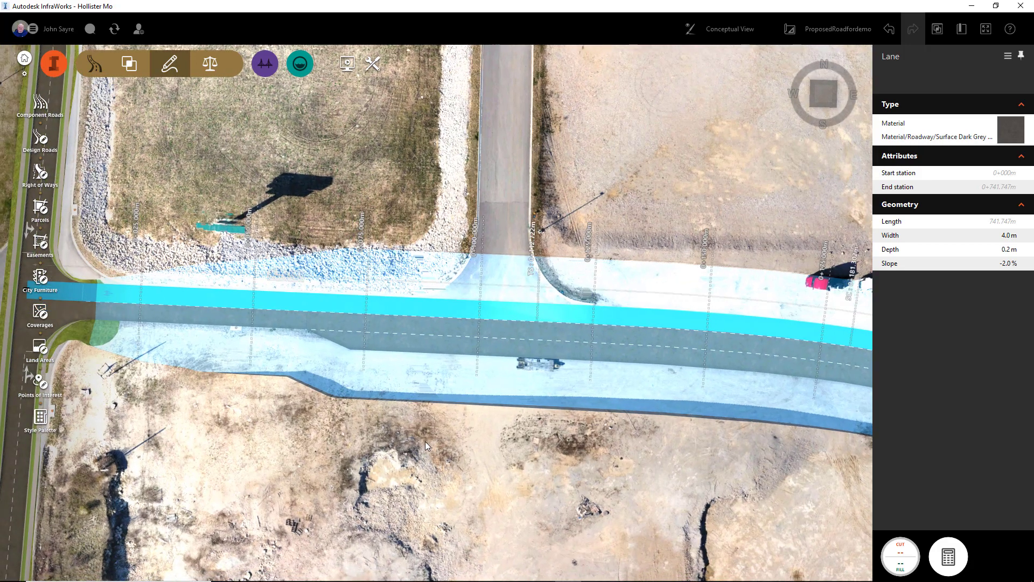
- Set the transition length at the start of the inserted southern lane to 30 m
click(351, 341)
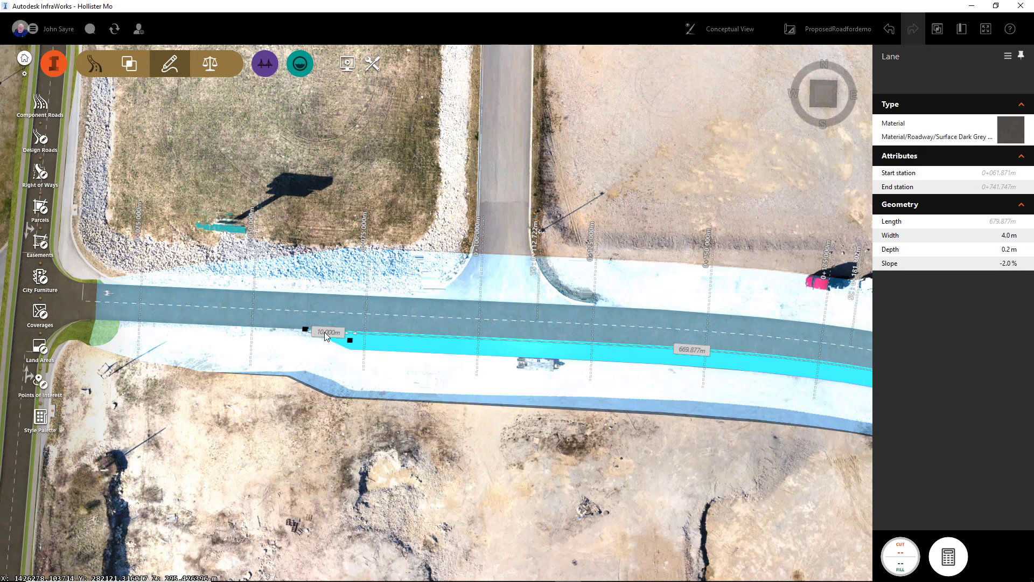
click(350, 341)
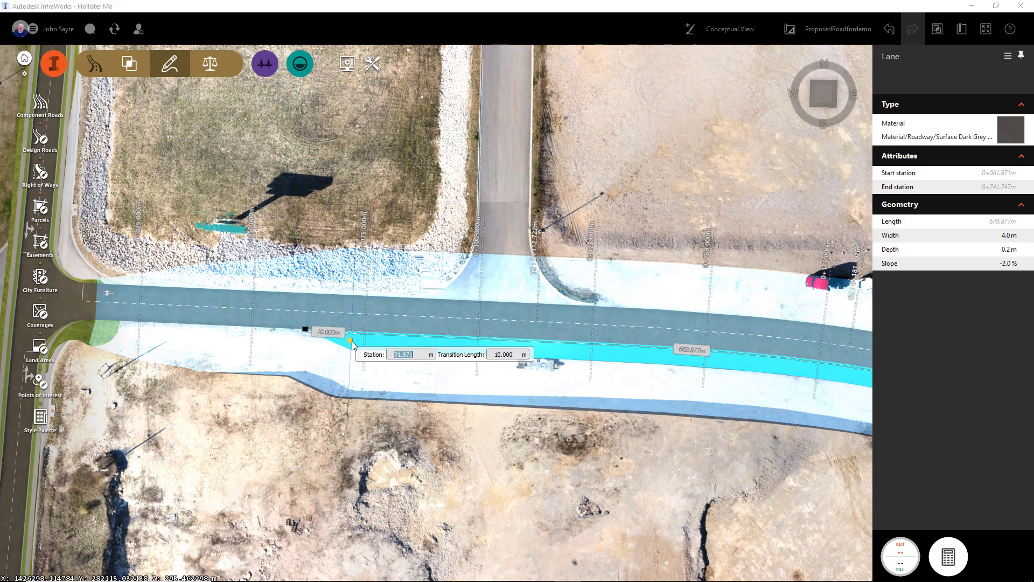
click(512, 354)
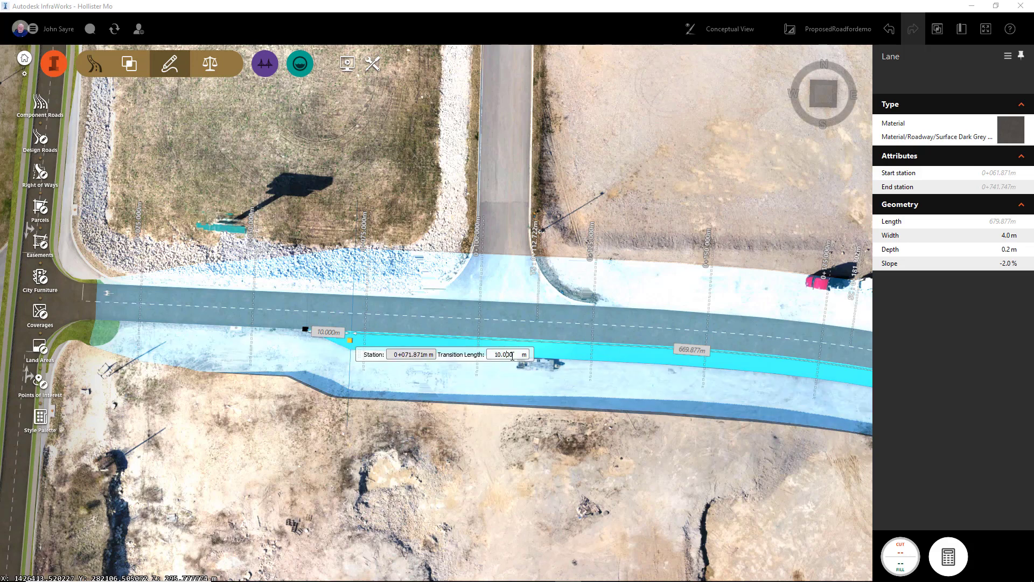
drag(489, 356, 486, 357)
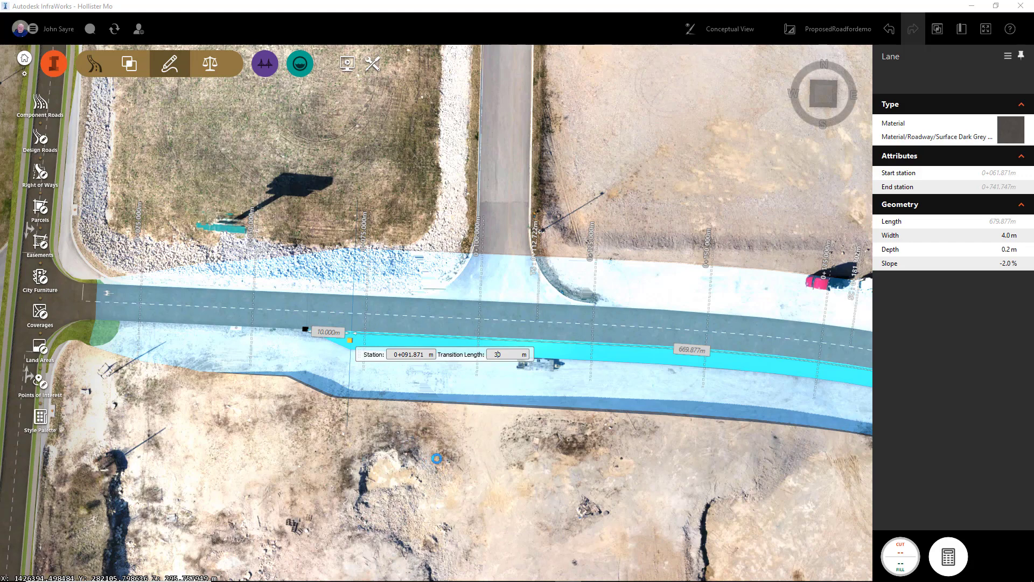
key(Return)
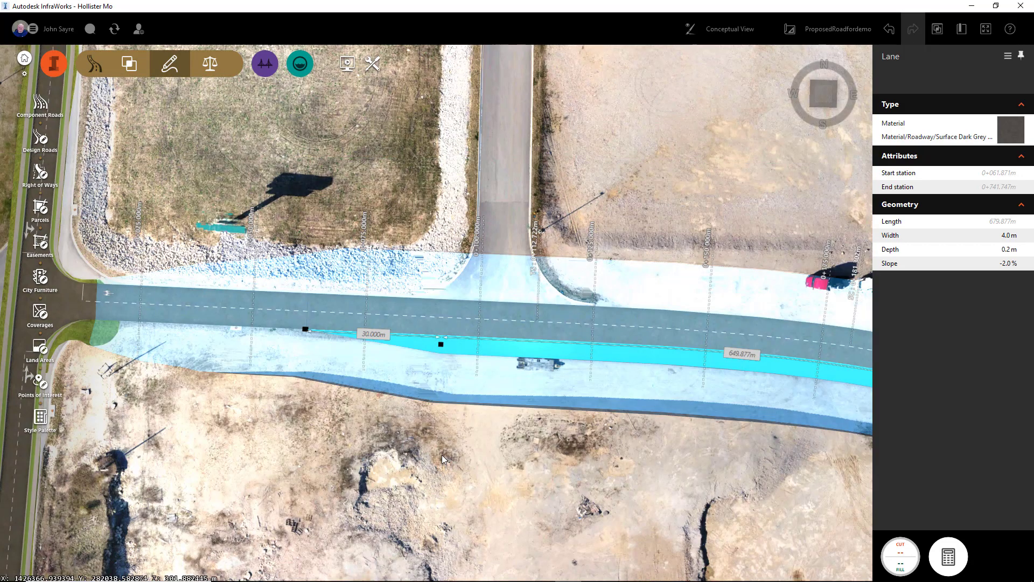
- Shorten the inserted lane at the road's northern end so it stops at about station 0+732.6 m
scroll(661, 461, down, 5)
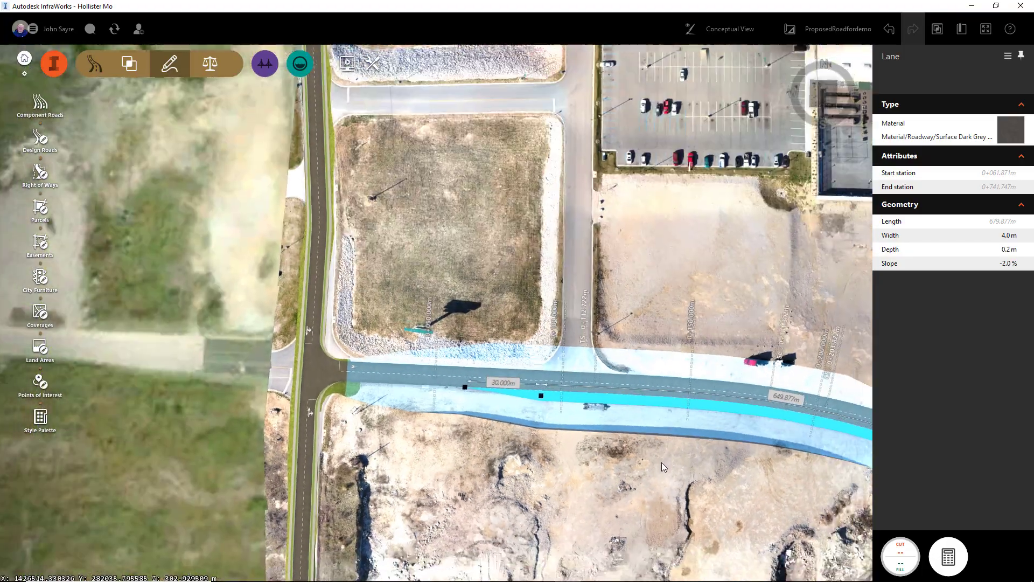
middle_drag(804, 479, 182, 414)
middle_drag(754, 102, 421, 356)
scroll(515, 261, up, 4)
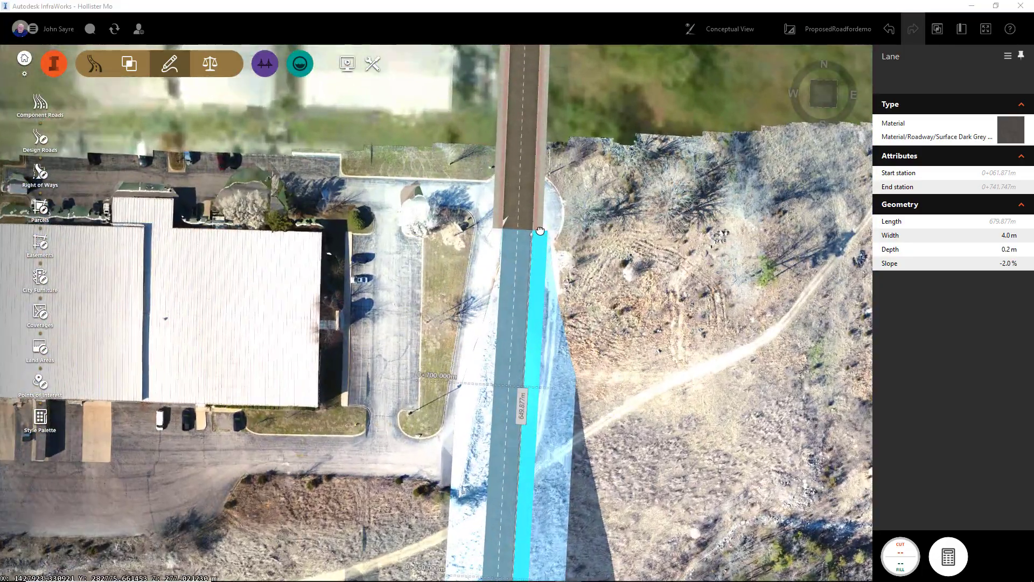
right_click(542, 233)
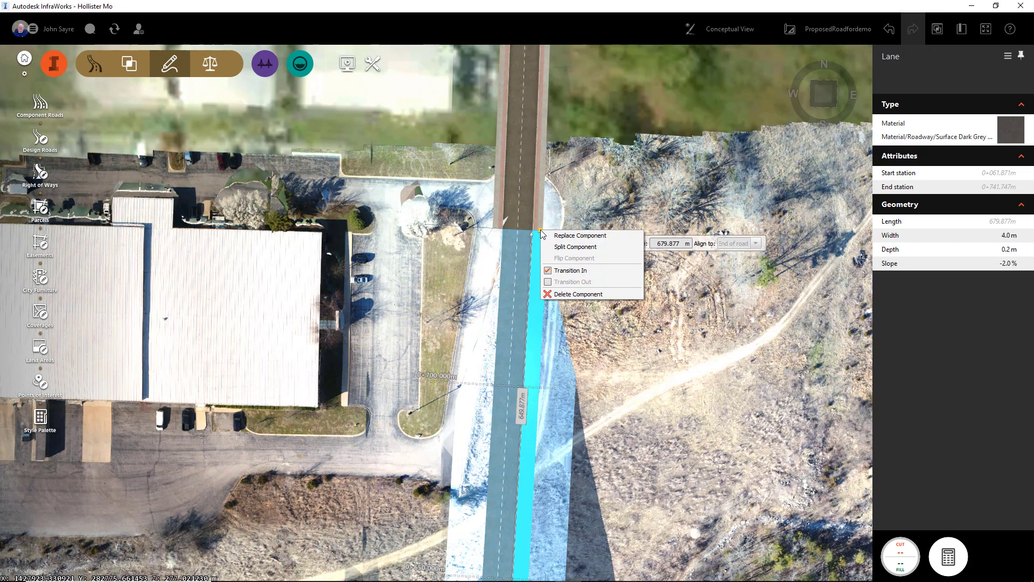
click(543, 239)
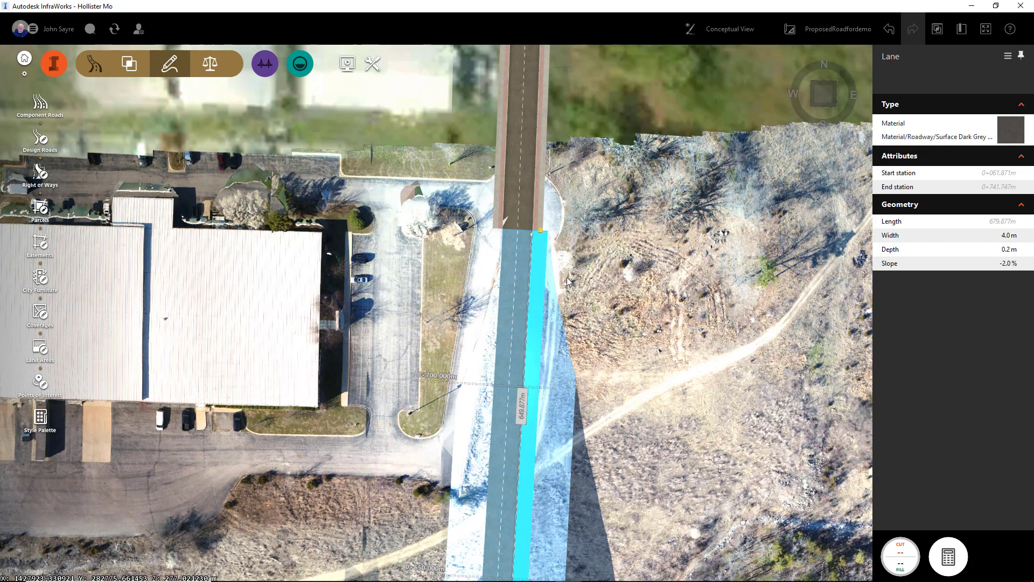
click(543, 238)
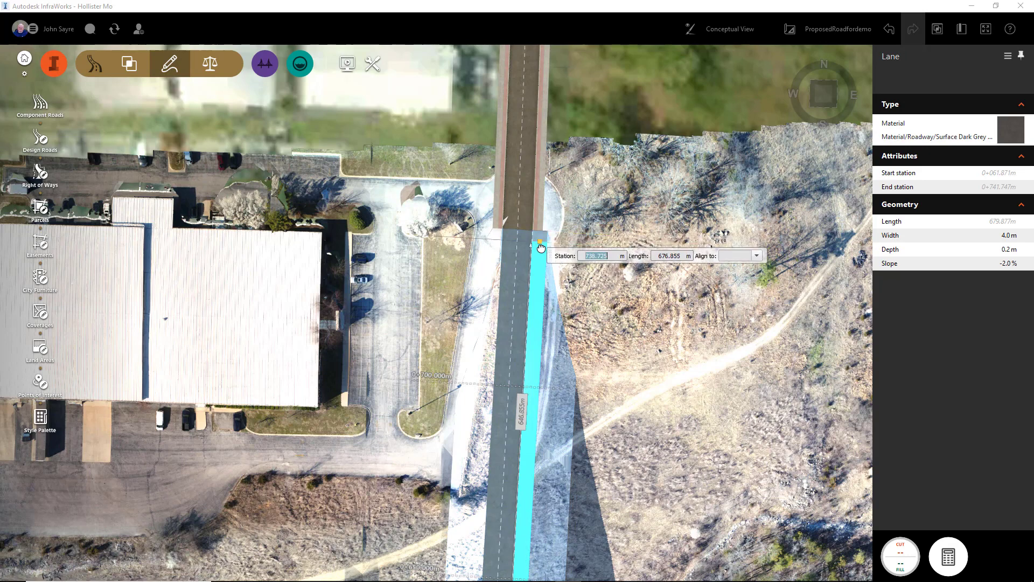
drag(541, 237, 539, 268)
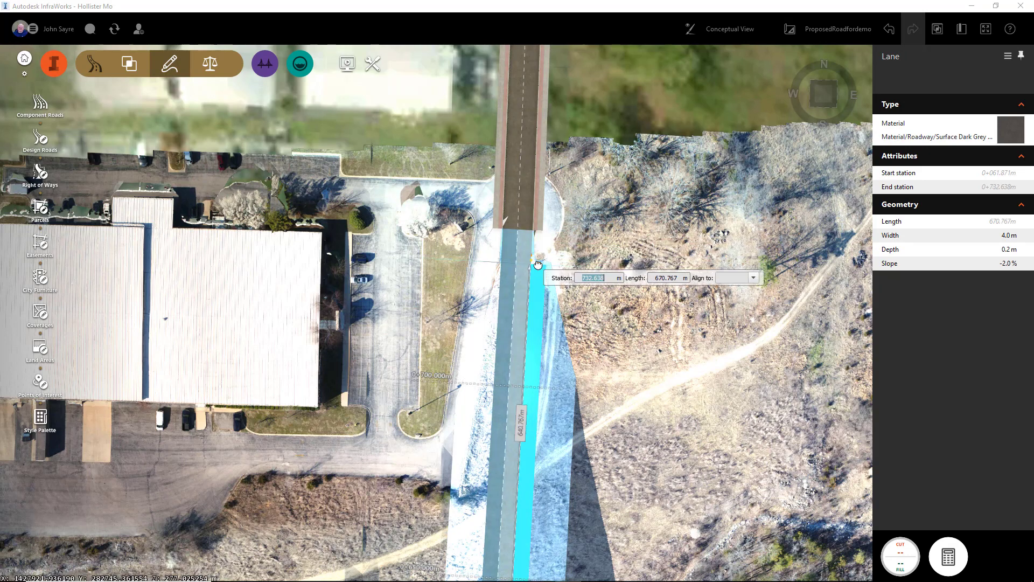
- Enable Transition Out at the inserted lane's northern end and set its transition length to 30 m
right_click(539, 268)
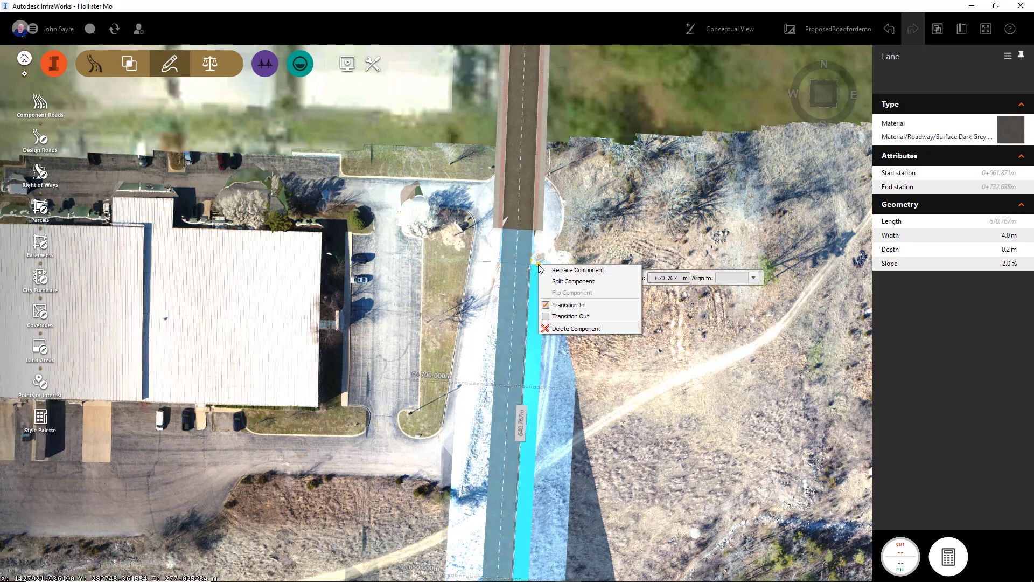
click(545, 317)
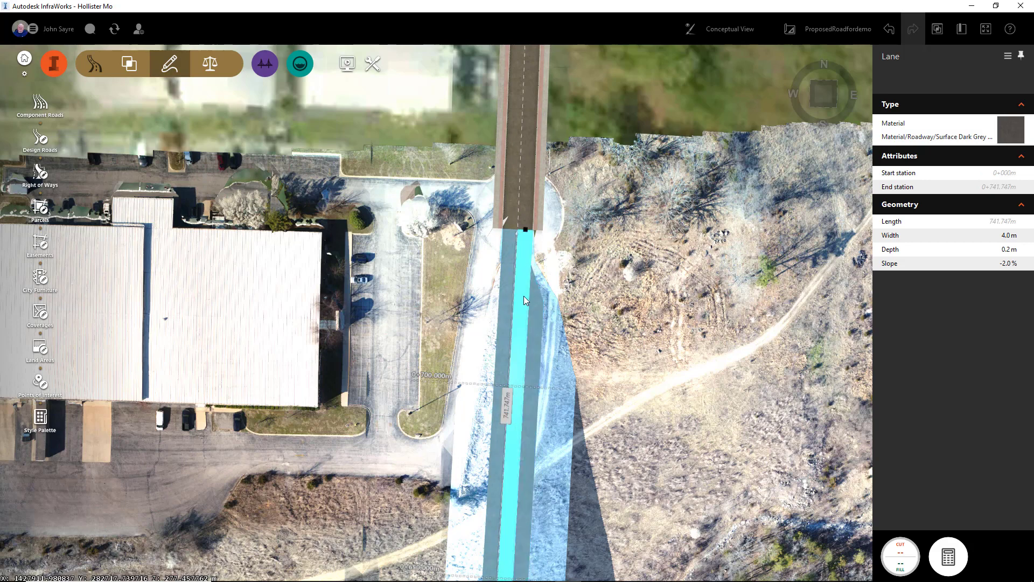
click(525, 295)
click(536, 292)
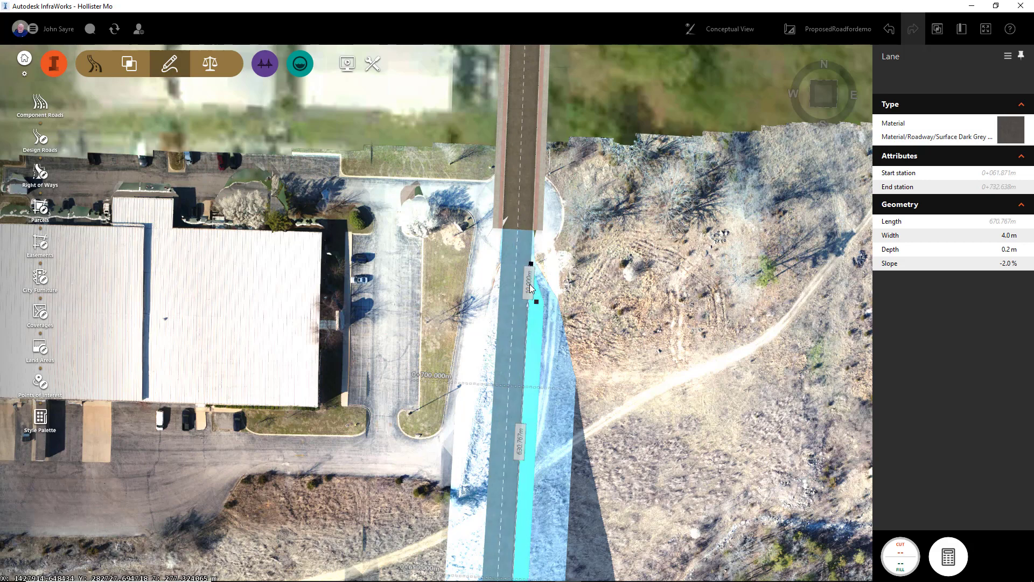
click(536, 303)
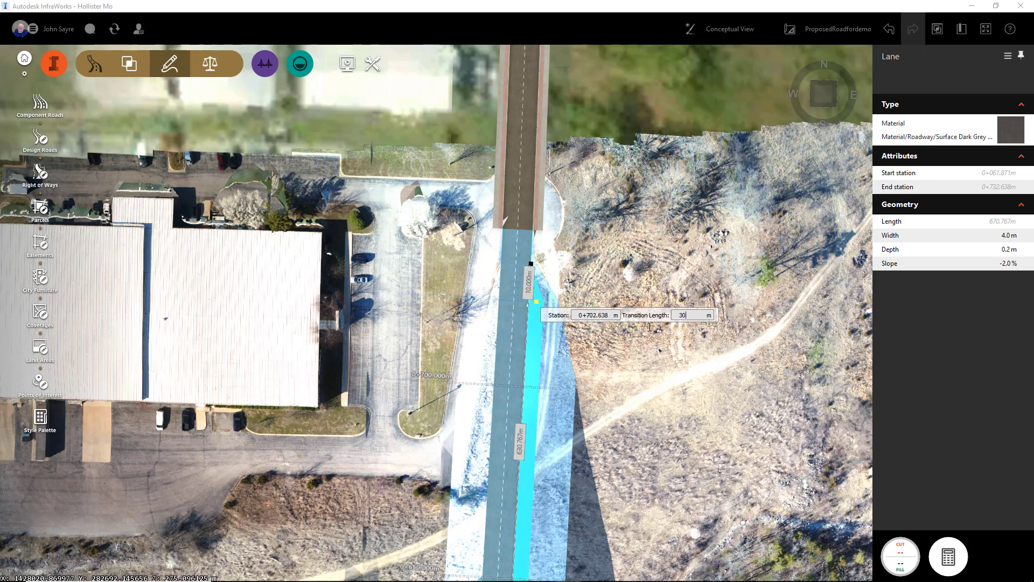
key(Return)
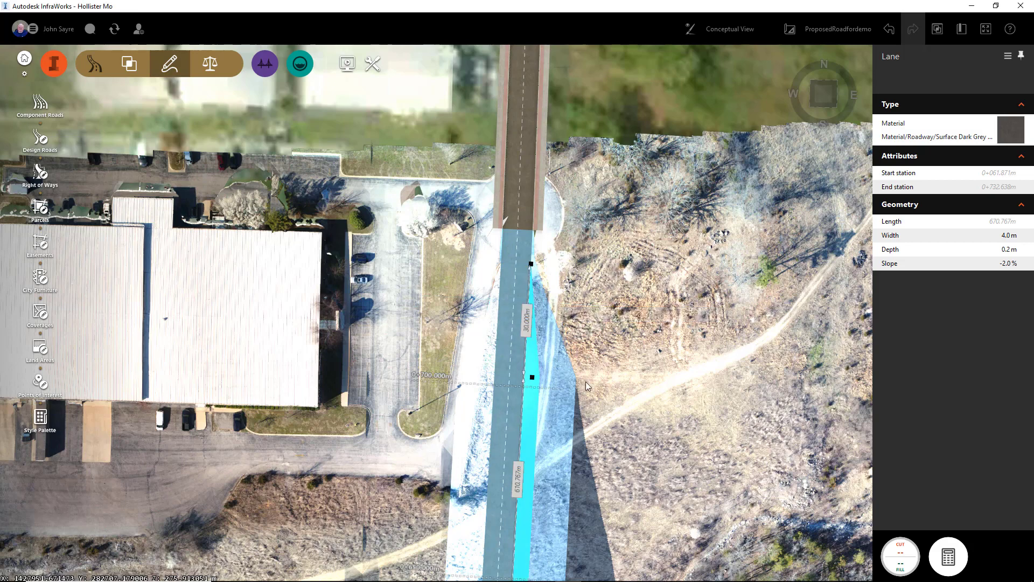
- Set the whole road's grading limit to 100 m while keeping the fixed slope method
scroll(608, 373, down, 4)
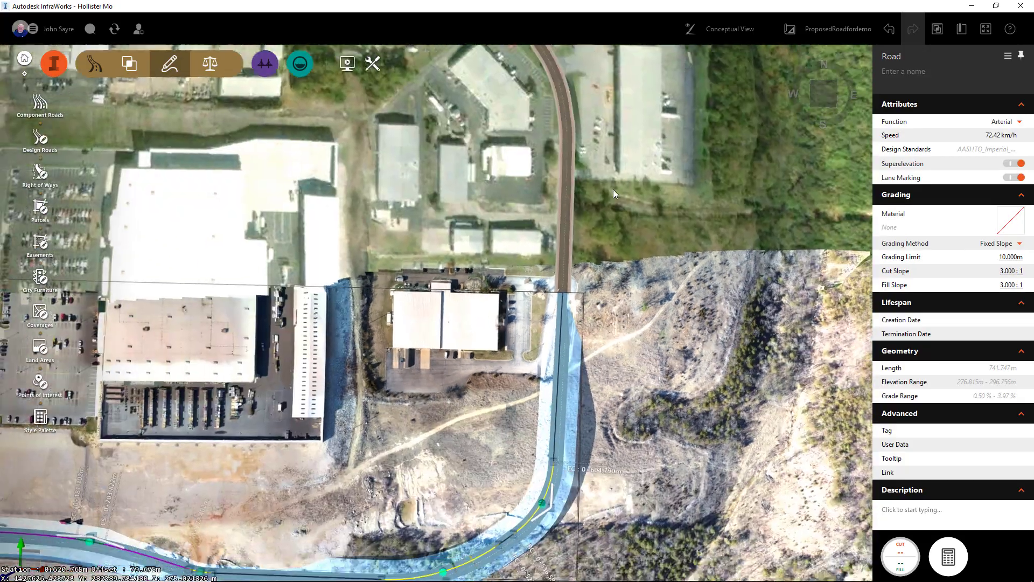
middle_drag(615, 194, 582, 223)
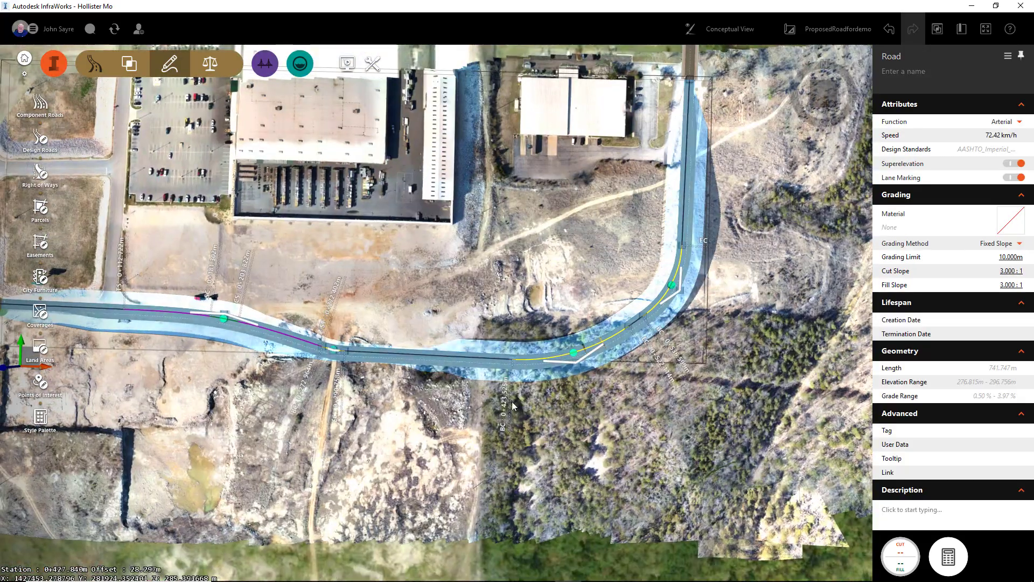
shift+middle_drag(485, 415, 483, 276)
drag(483, 272, 483, 243)
scroll(511, 305, up, 1)
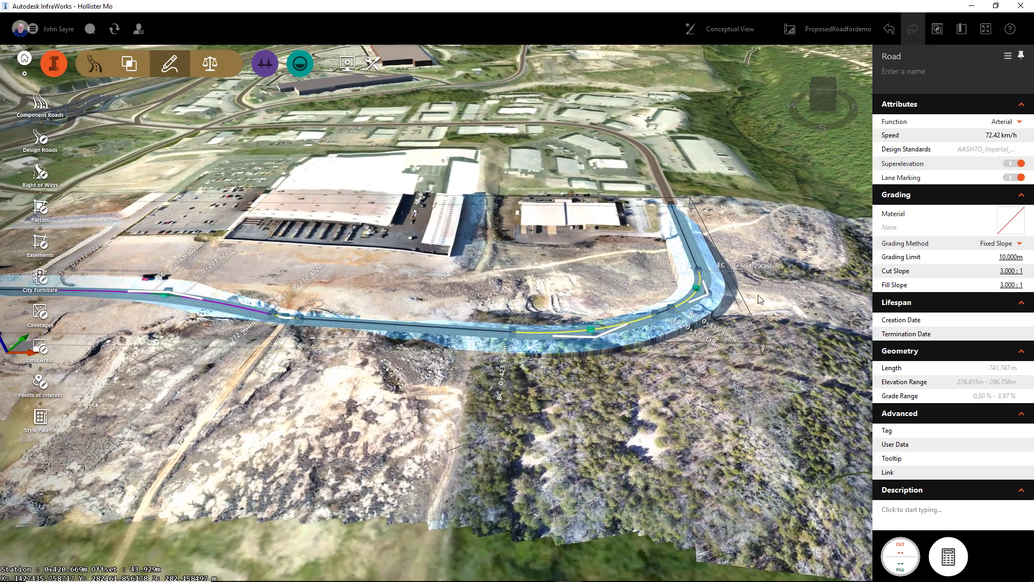
click(1006, 256)
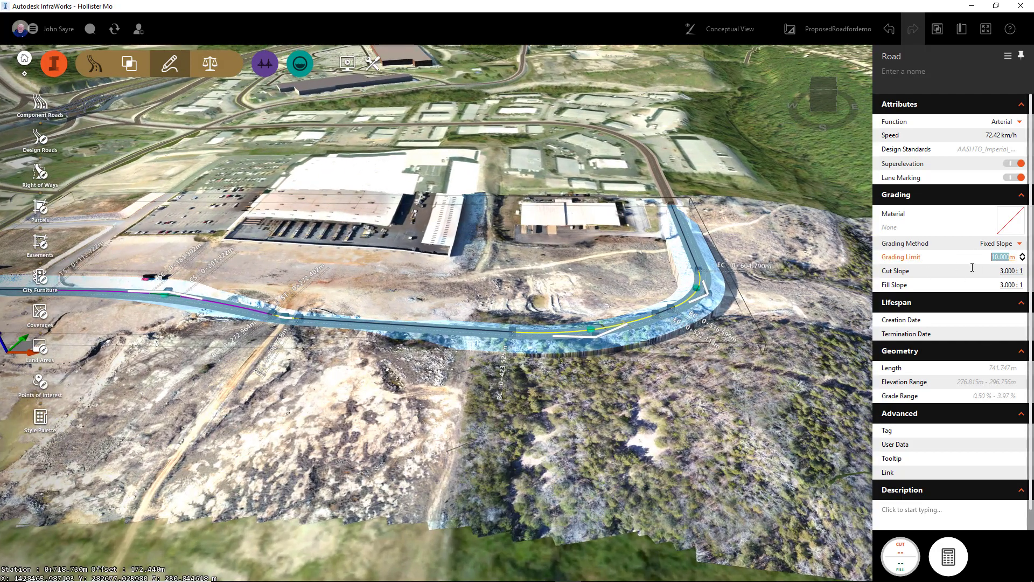
text(100)
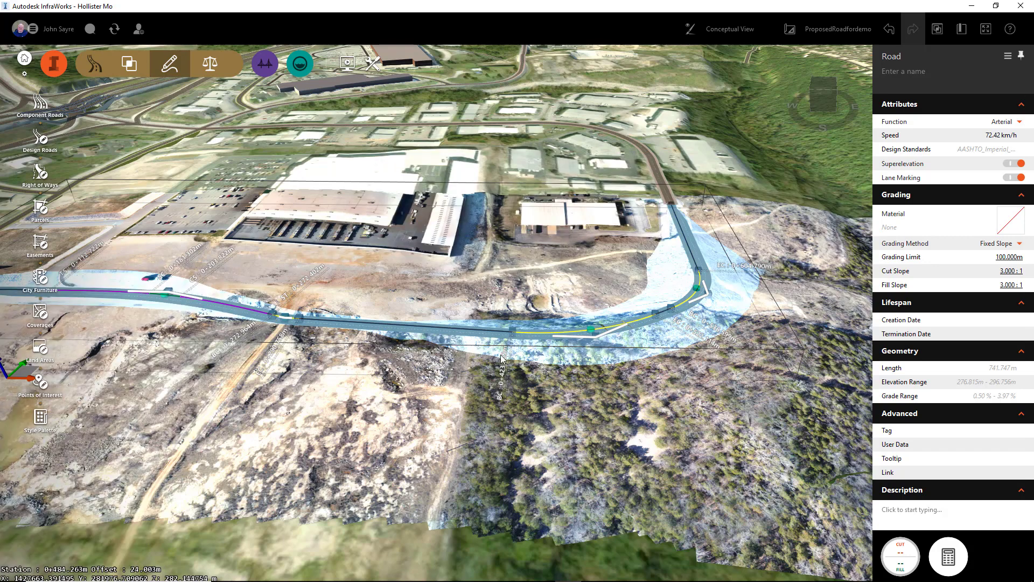
- Show the road's profile view and move the intermediate PVI onto the terrain crest, at about station 0+153 and elevation 302.8 m
middle_drag(368, 381, 446, 400)
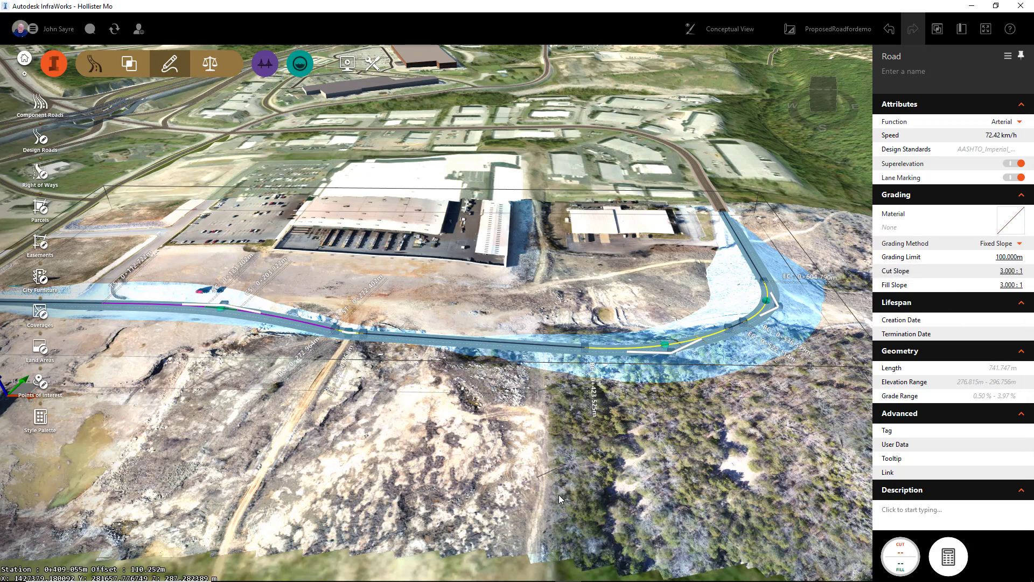
right_click(541, 349)
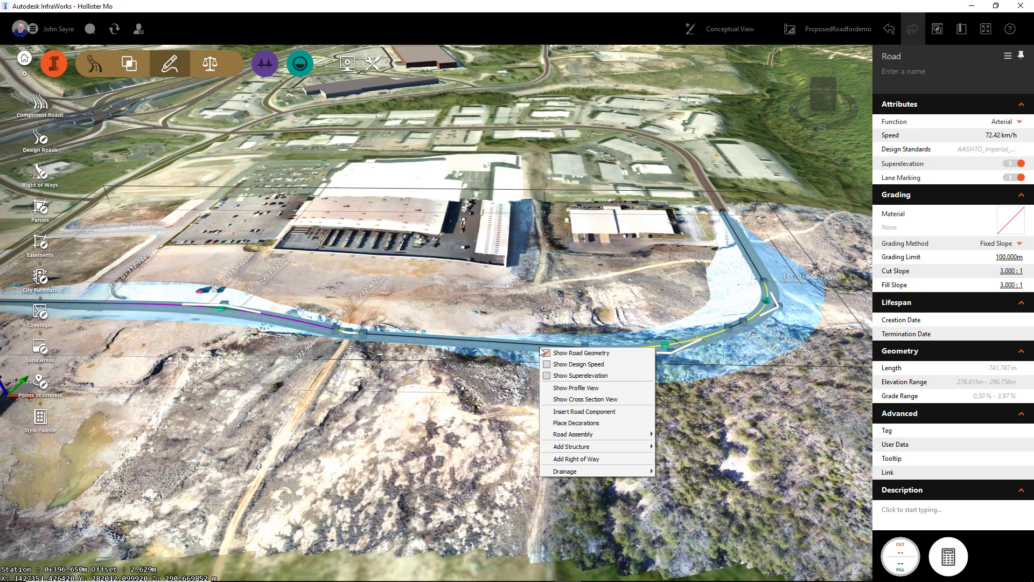
click(586, 389)
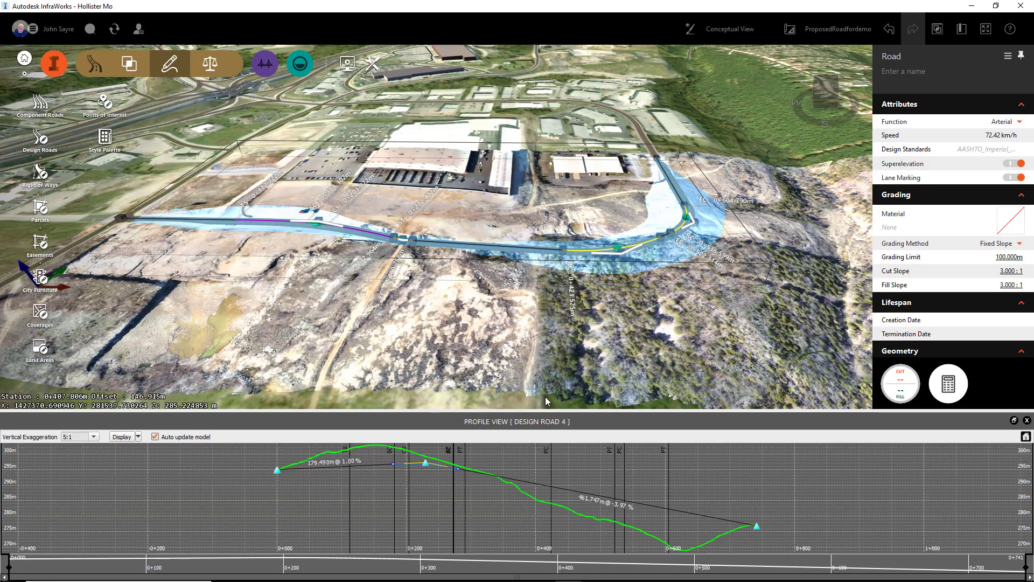
drag(427, 466, 377, 448)
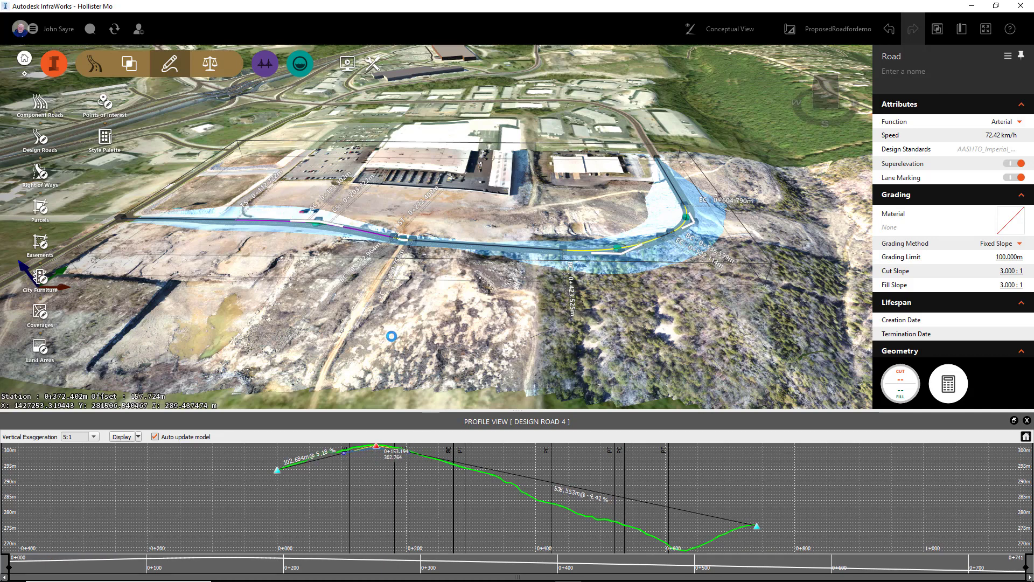
click(413, 312)
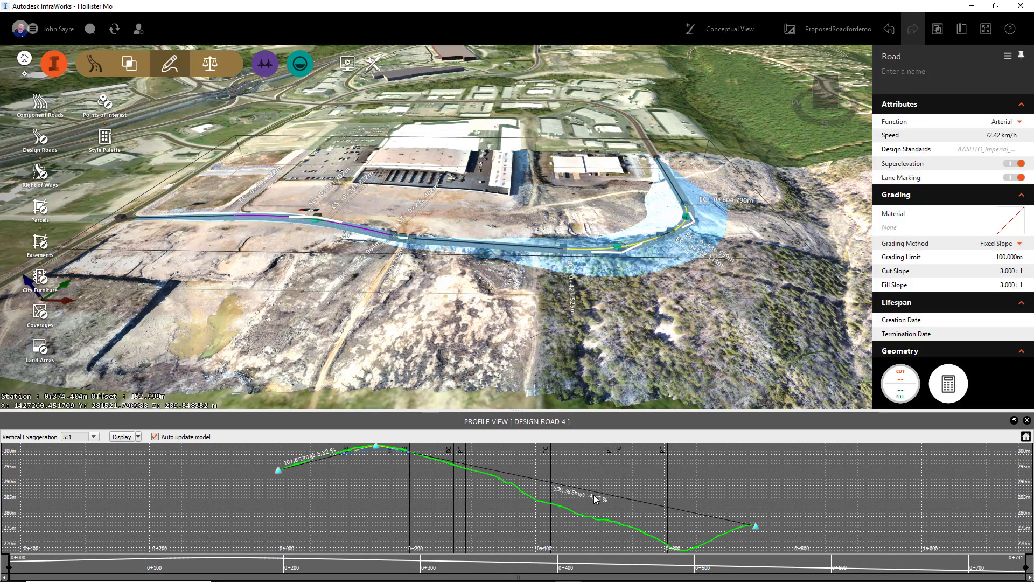
- Add a PVI on the long descending tangent and place it on the ground line at about station 0+466, elevation 281.3 m
right_click(592, 477)
click(616, 485)
click(588, 492)
drag(589, 494, 582, 515)
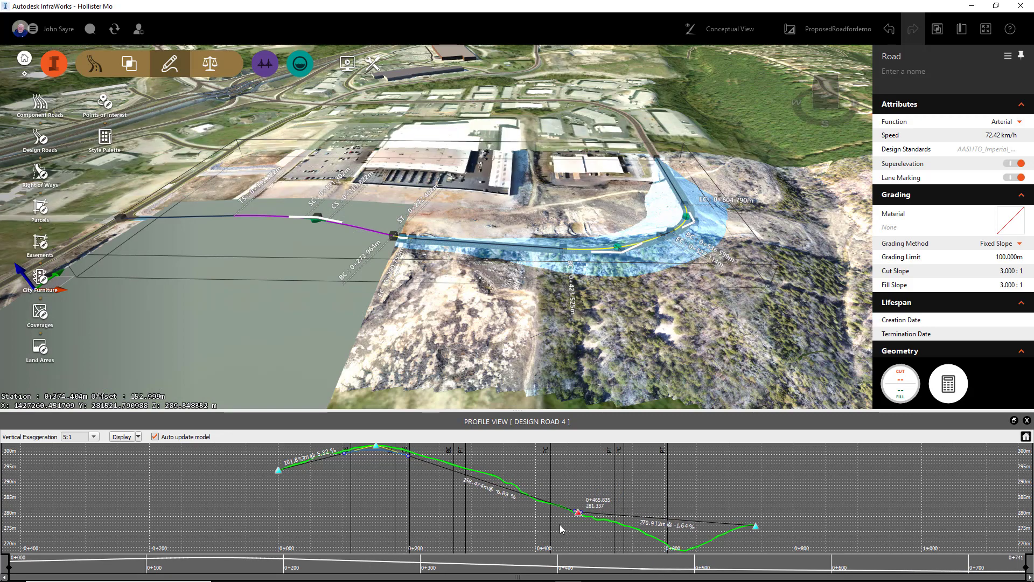
- Add a PVI between the crest and the PVI near station 0+466, and position it on the ground line
right_click(482, 465)
double_click(500, 338)
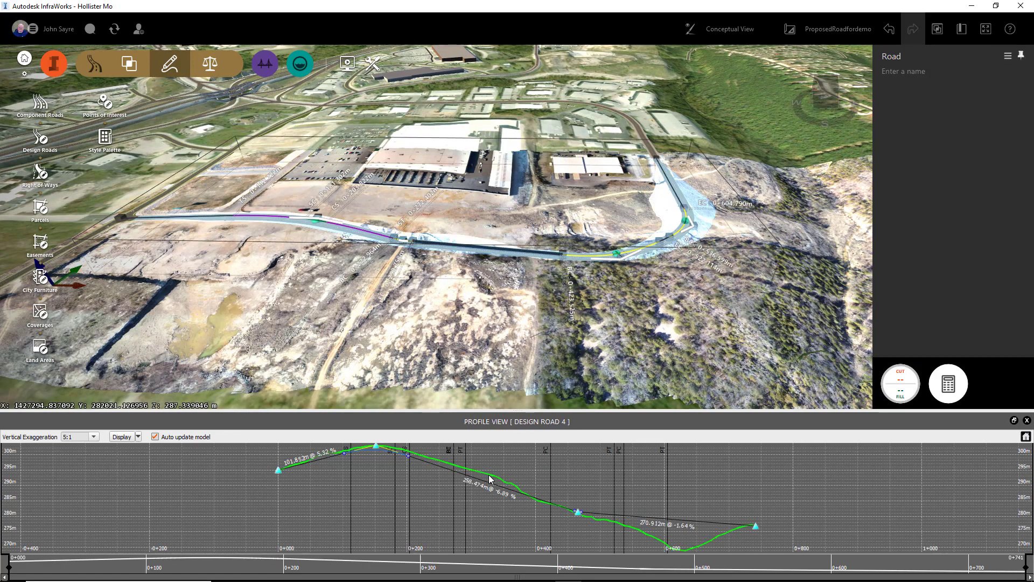
right_click(481, 467)
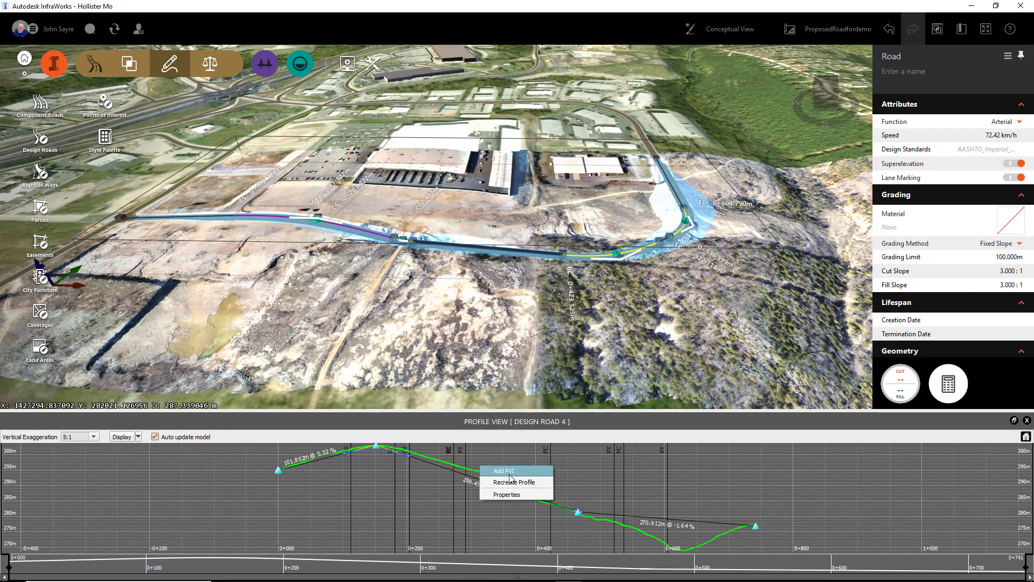
click(505, 471)
click(490, 469)
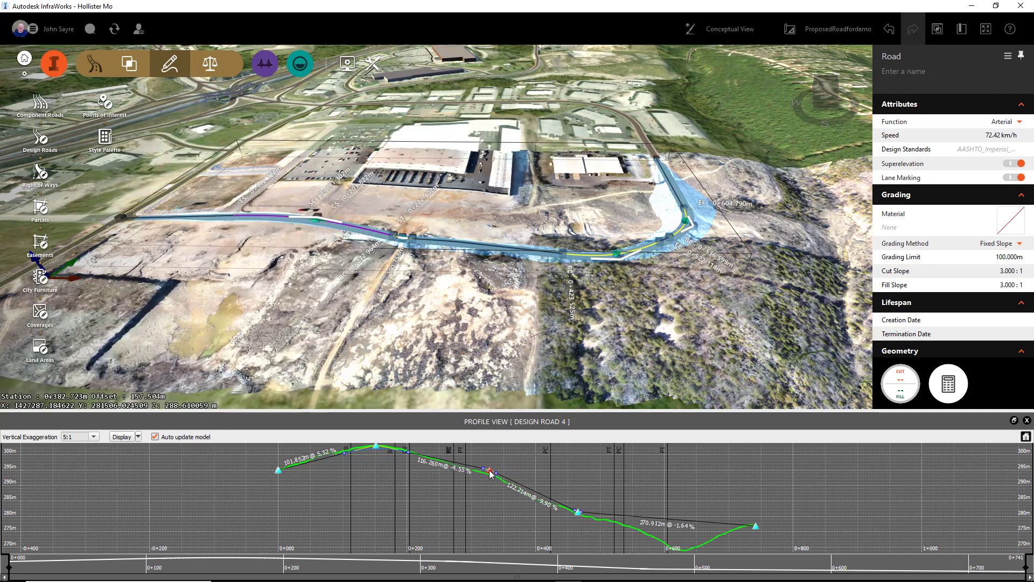
drag(490, 470, 490, 473)
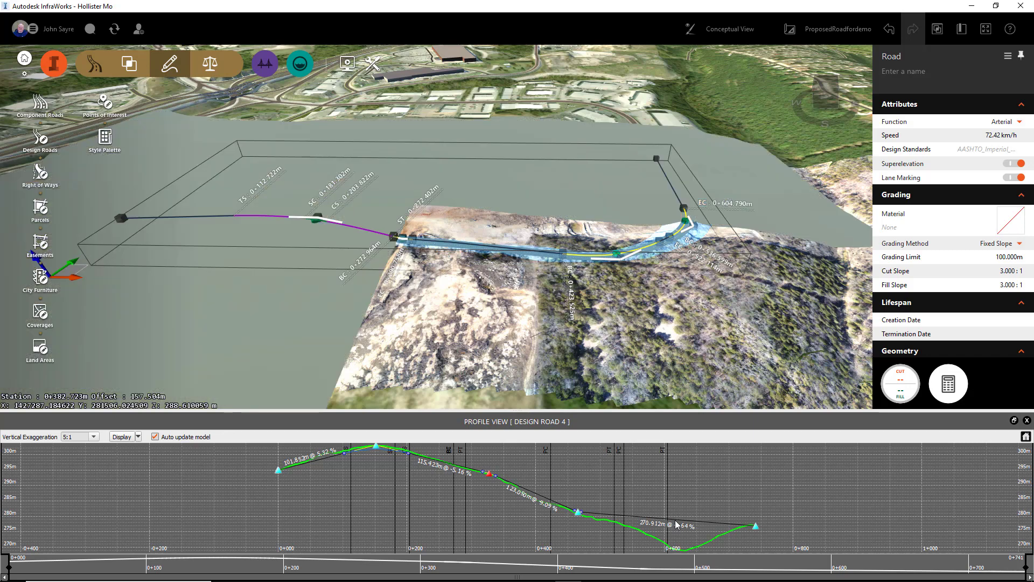
- Add a PVI on the final long tangent of the profile and lower it onto the terrain's low point
right_click(678, 525)
click(702, 514)
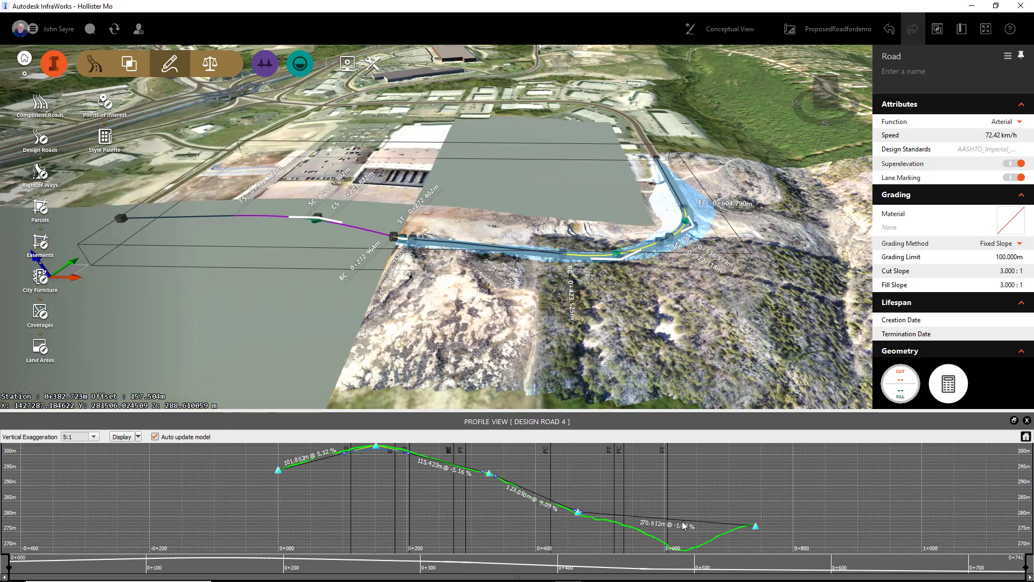
click(680, 520)
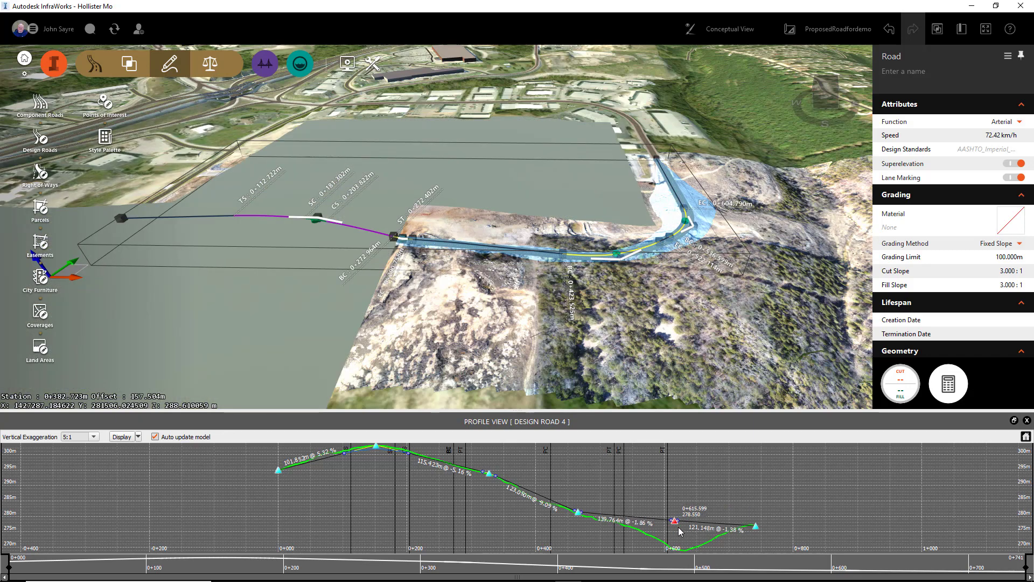
drag(680, 520, 682, 546)
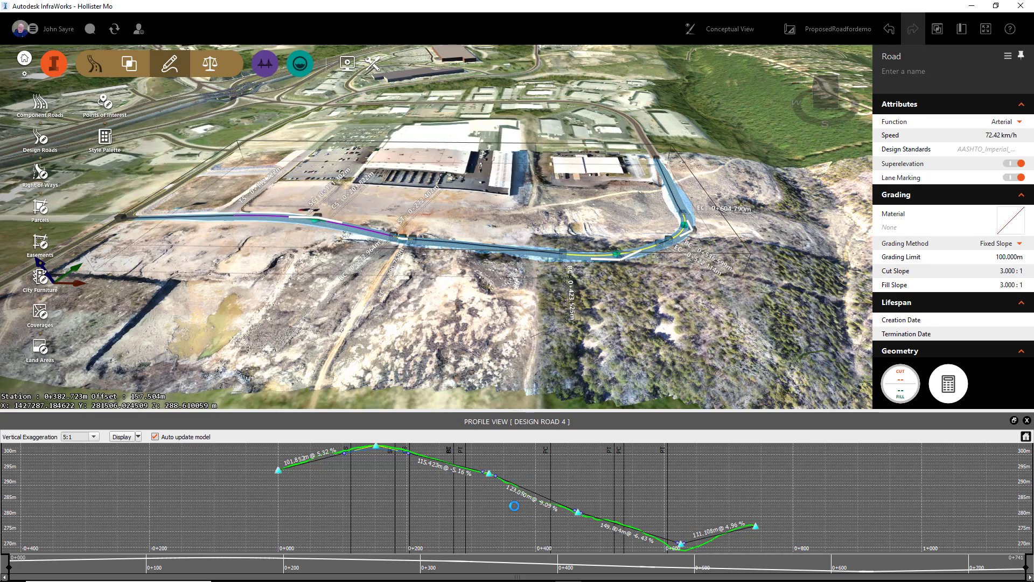
- Deselect the road, view the site from above, and close the profile view
click(620, 335)
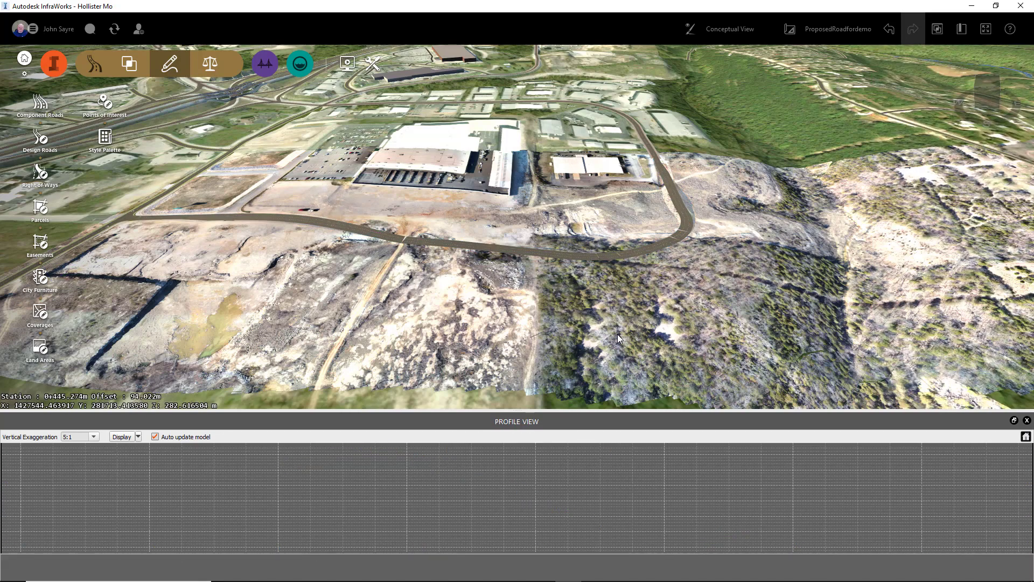
drag(584, 311, 582, 381)
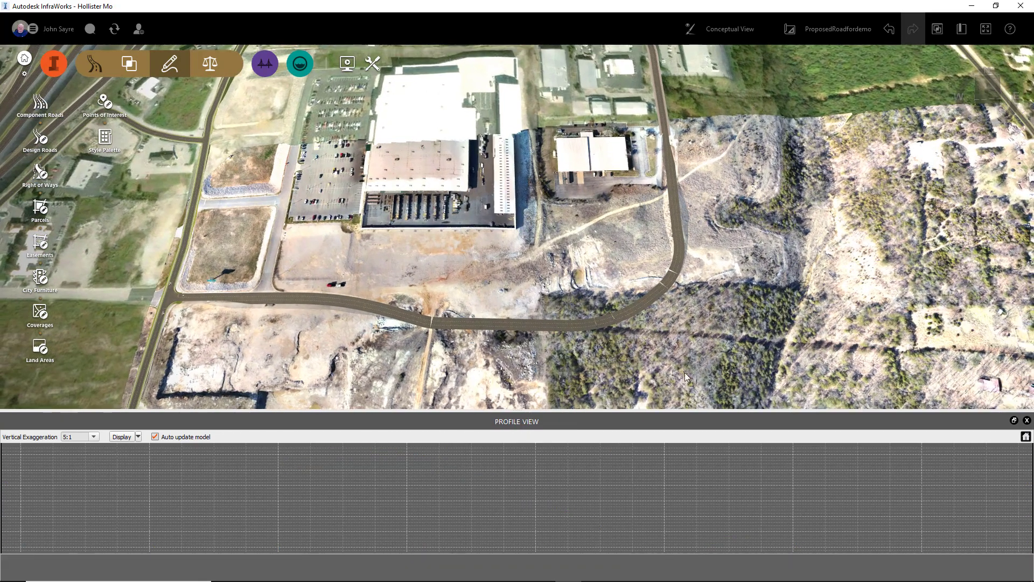
click(1028, 420)
scroll(528, 361, down, 3)
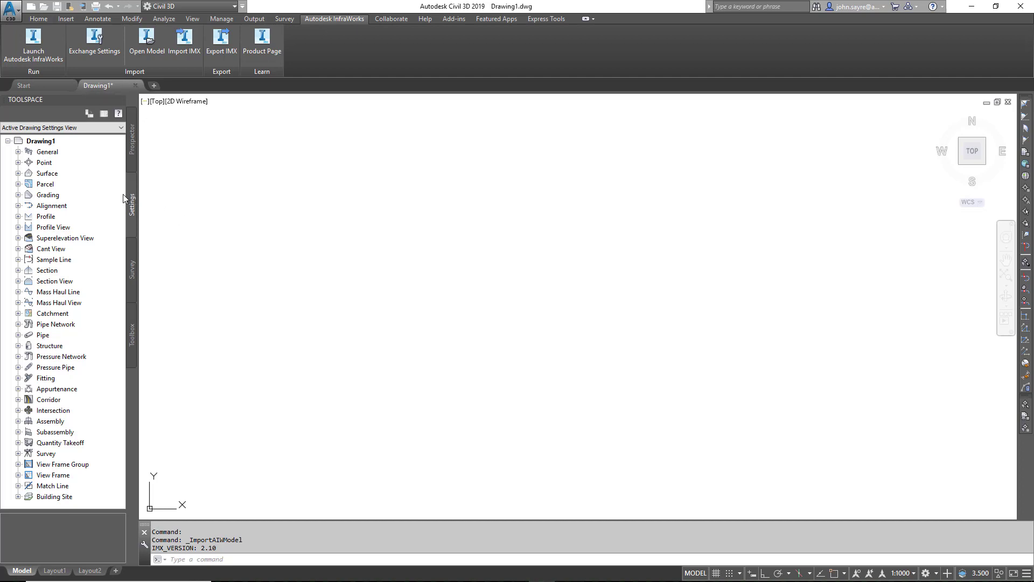
- In Civil 3D, set Drawing1's coordinate zone to USA, Missouri, NAD83 Missouri State Planes, Central Zone, Meter, and apply it
right_click(48, 142)
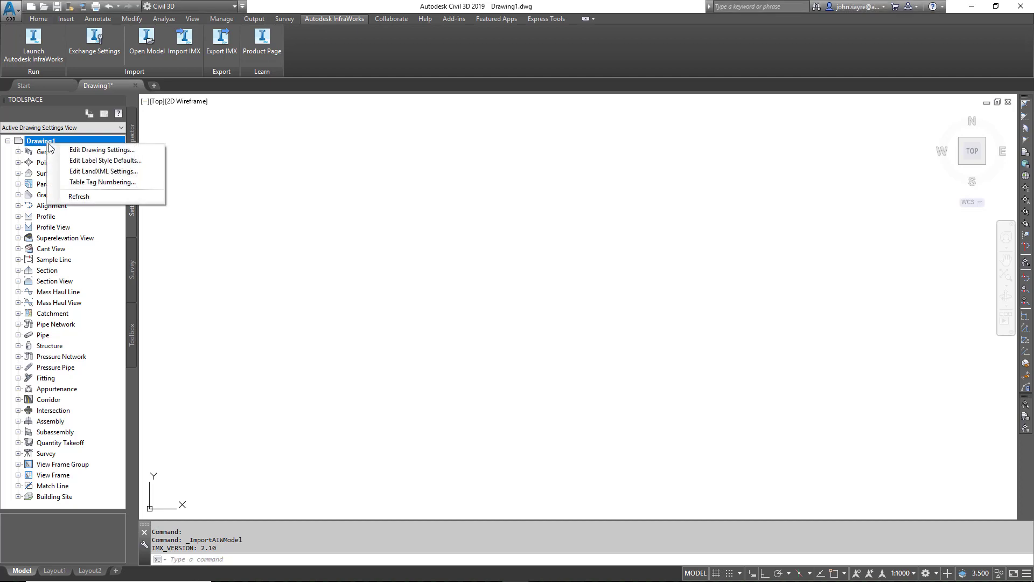
click(102, 150)
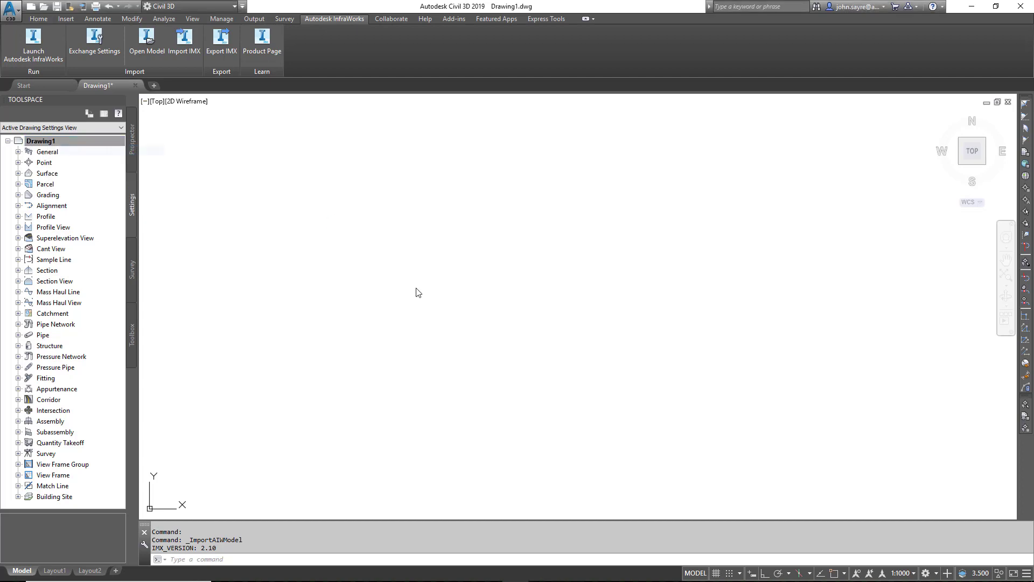
click(671, 259)
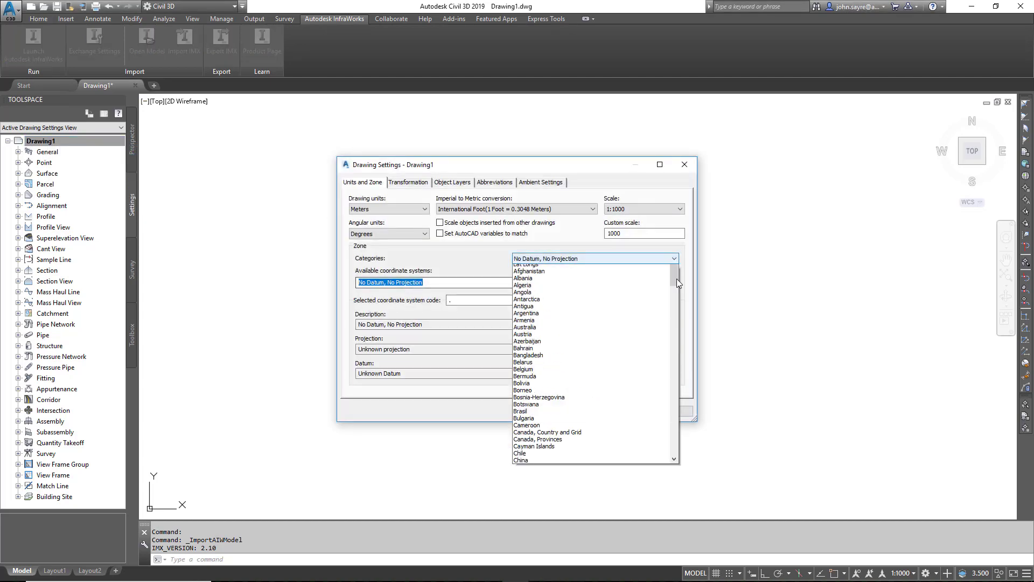
drag(675, 279, 673, 412)
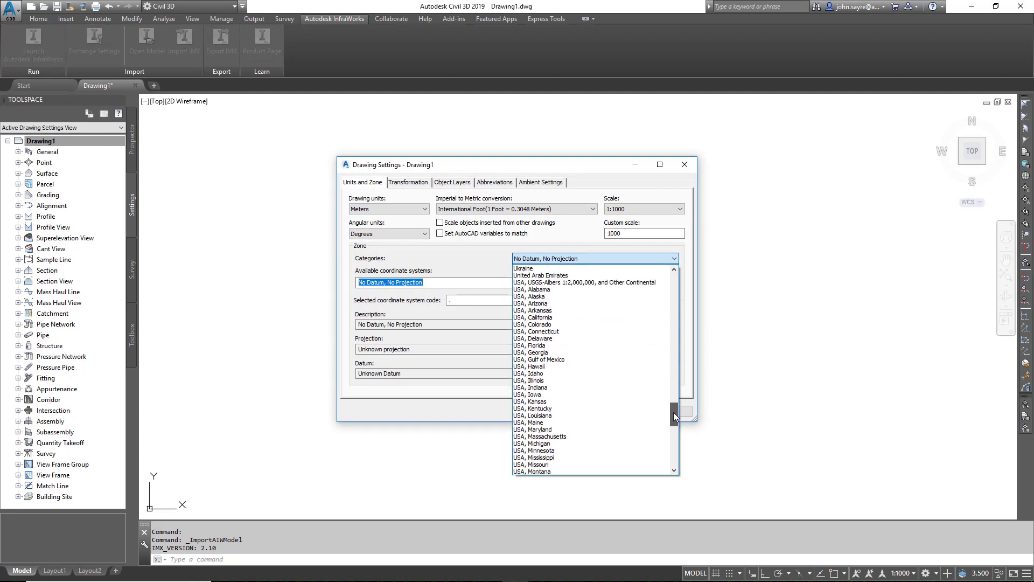
click(558, 467)
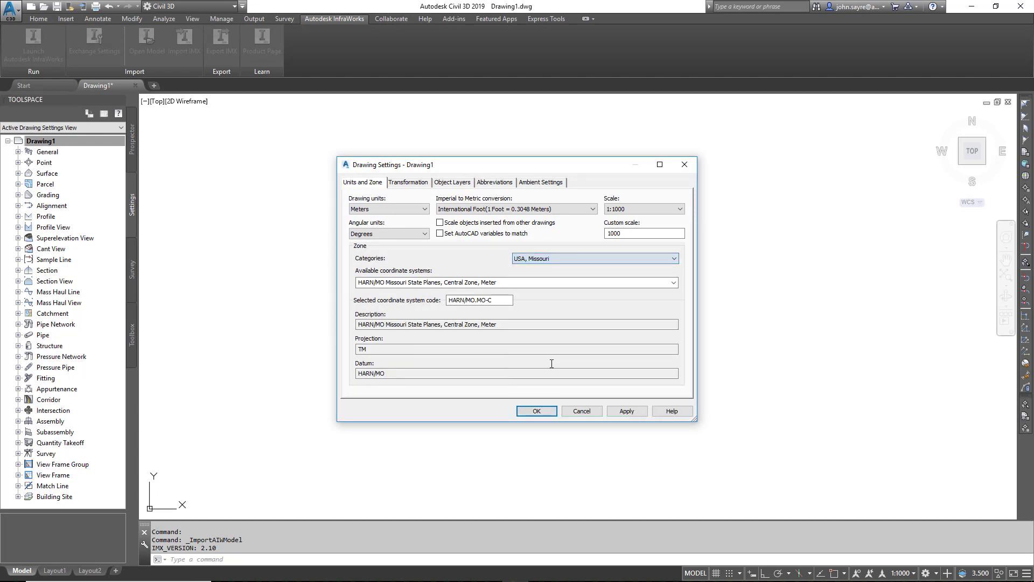
click(673, 282)
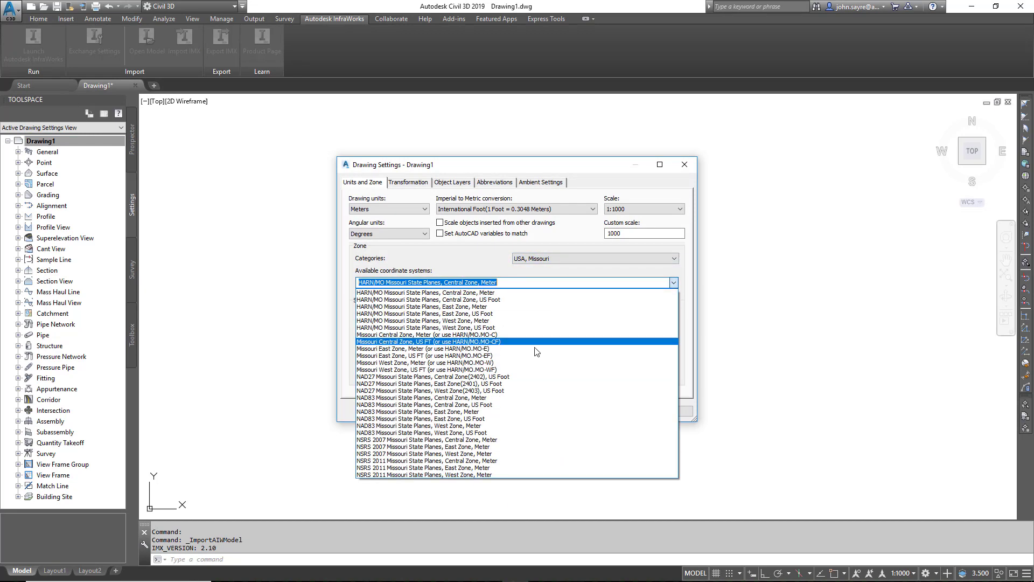
click(481, 399)
click(630, 412)
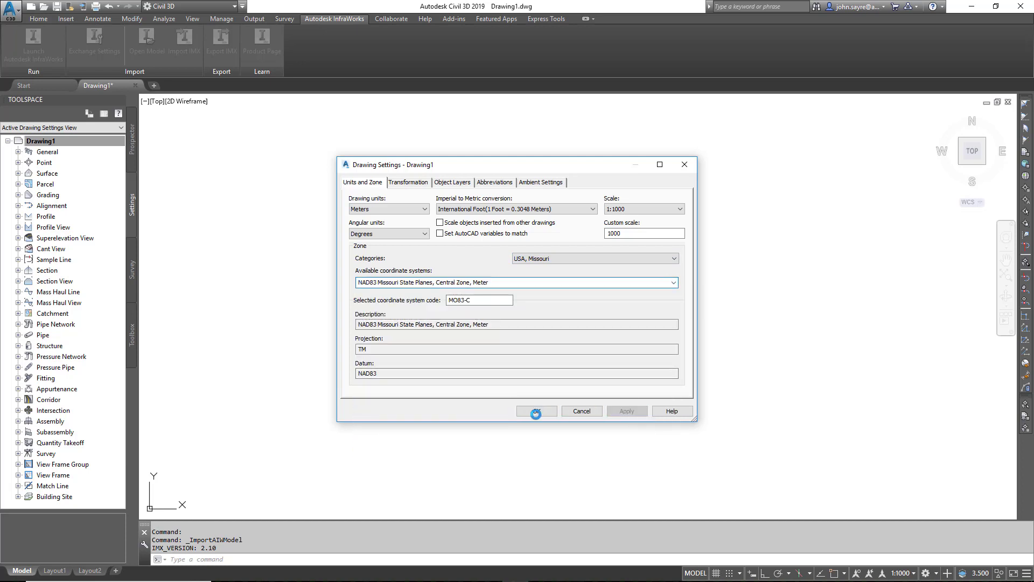
click(535, 410)
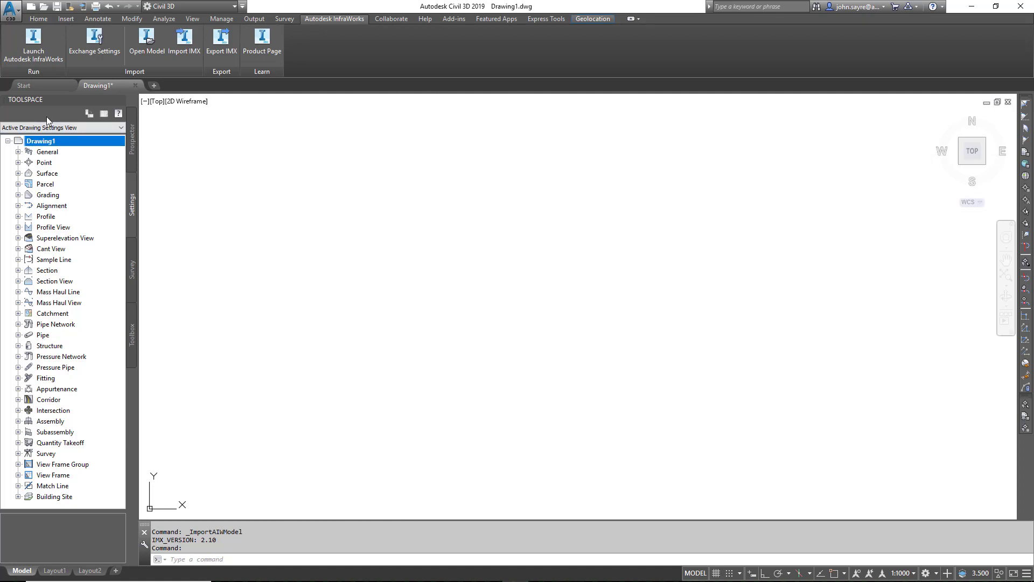
- Start opening an InfraWorks model and choose Hollister Mo.sqlite from the Autodesk 360\391029 folder as the source
click(133, 146)
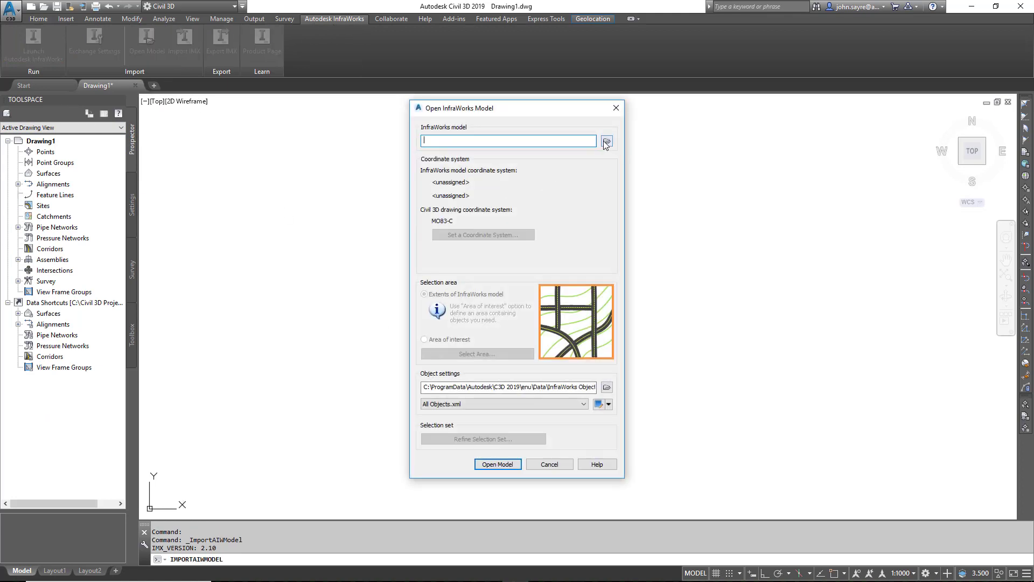
click(606, 142)
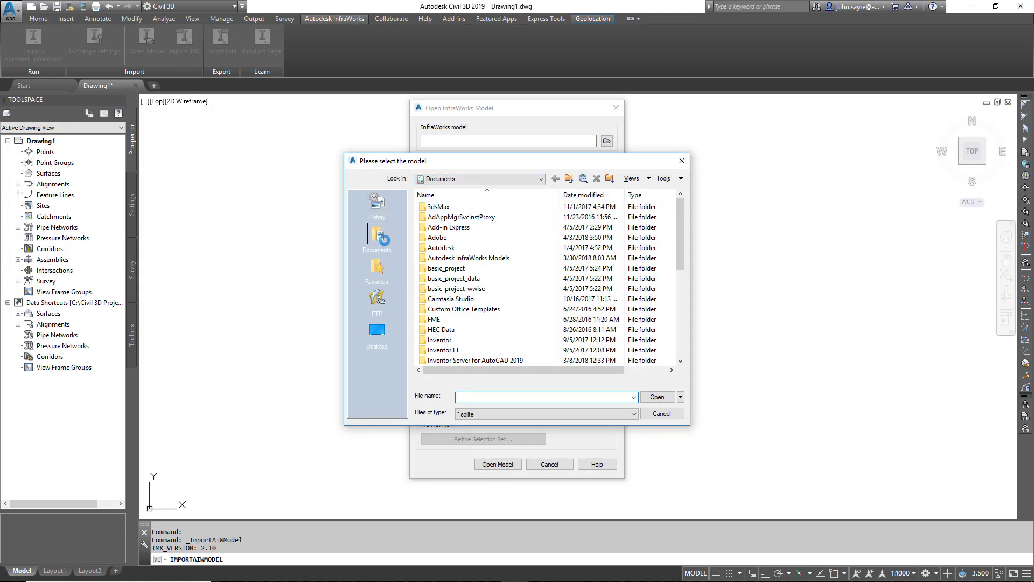
double_click(448, 257)
double_click(447, 206)
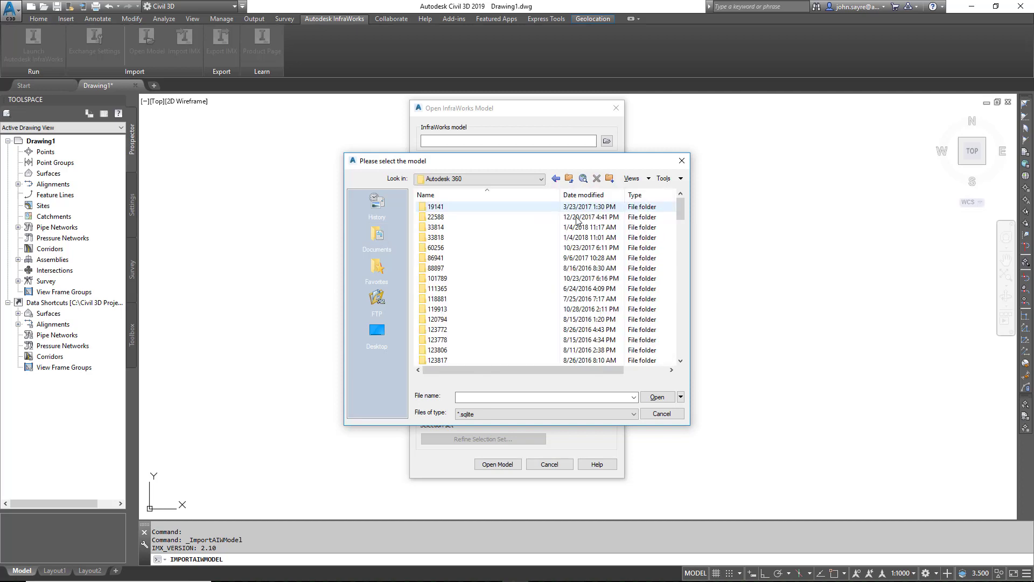
drag(680, 211, 676, 362)
double_click(464, 322)
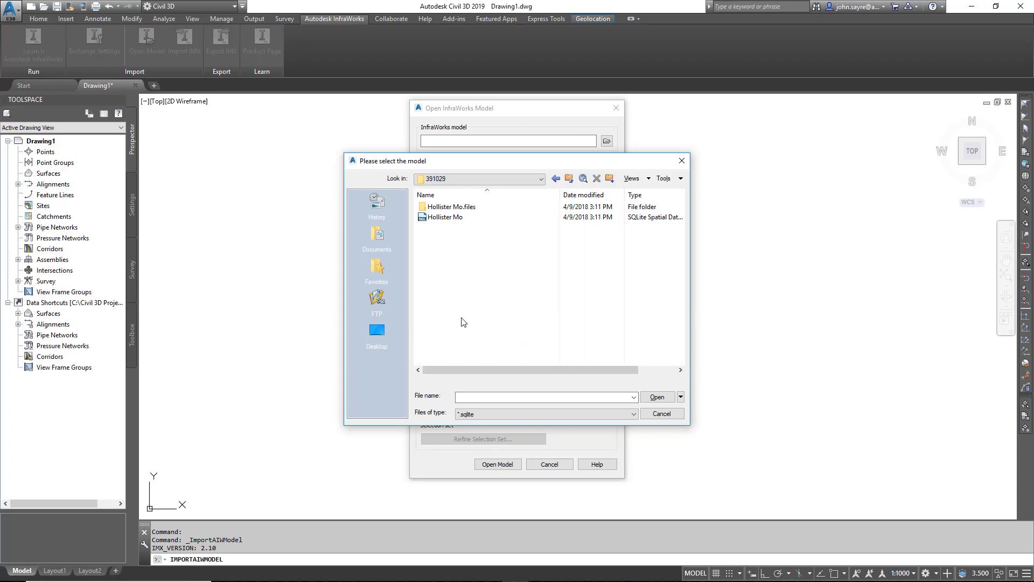
click(452, 217)
click(655, 398)
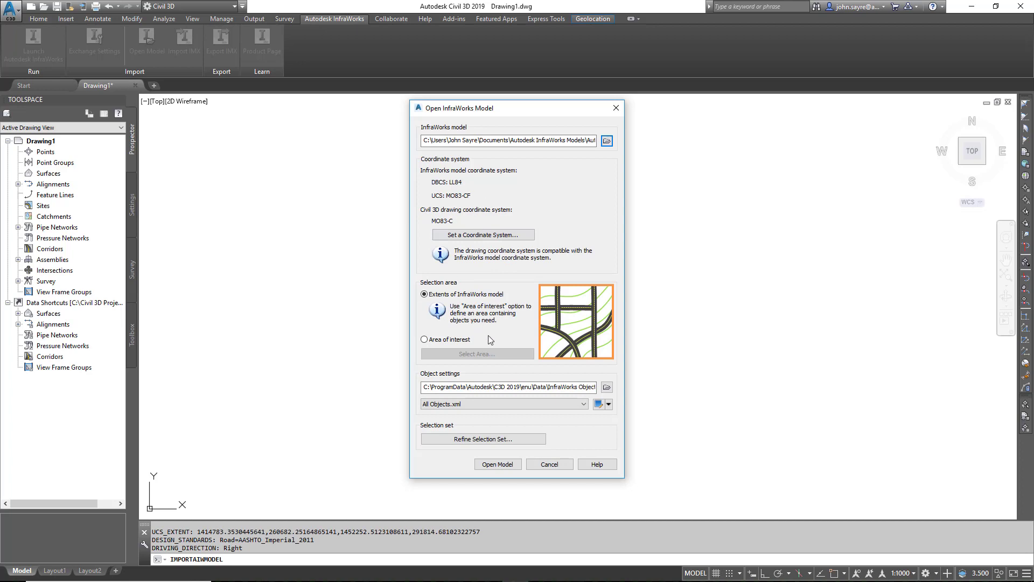
- Limit the import to a rectangular area of interest enclosing the warehouse and the land just south and east of it
click(424, 340)
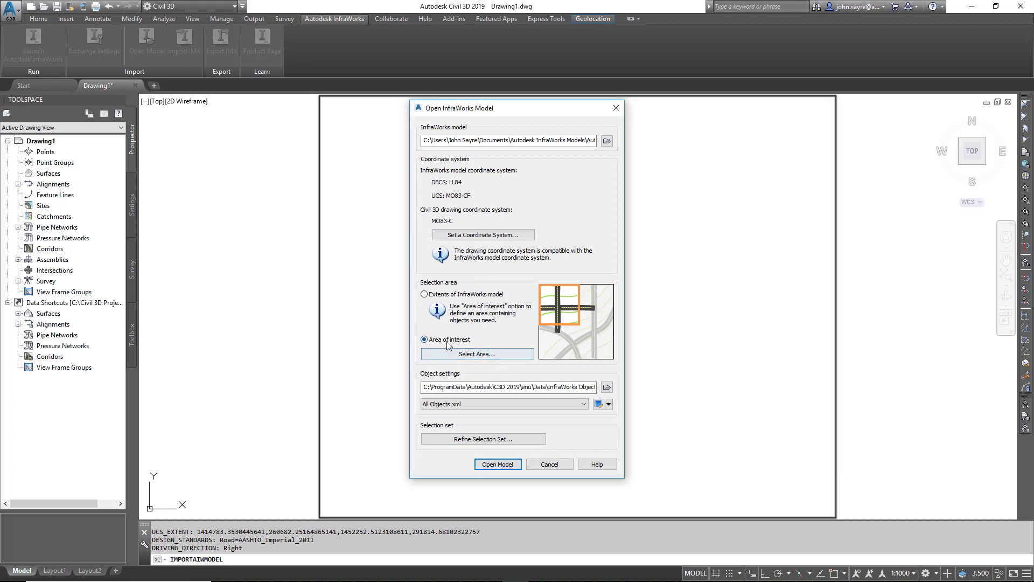
click(468, 354)
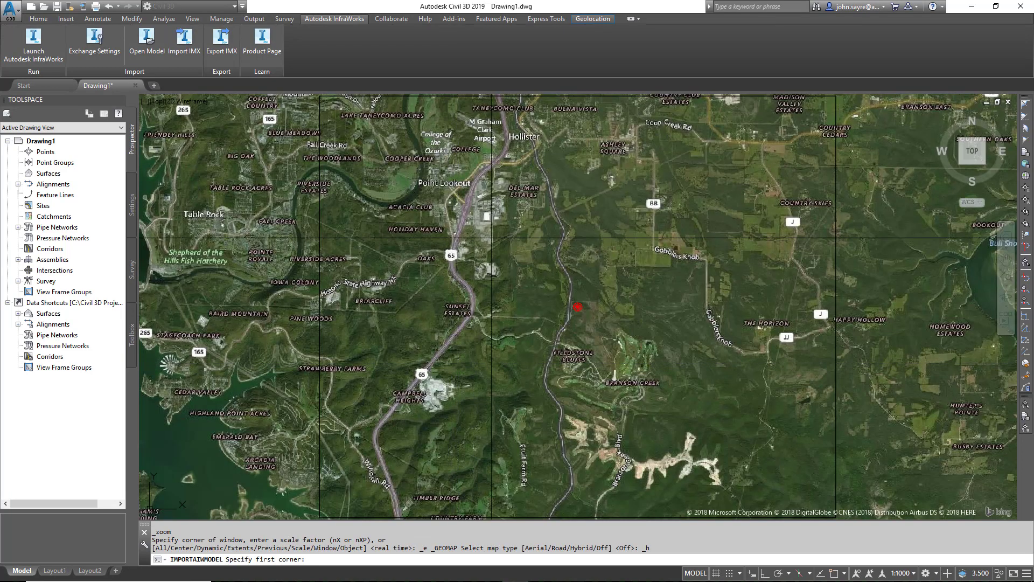
scroll(481, 208, up, 5)
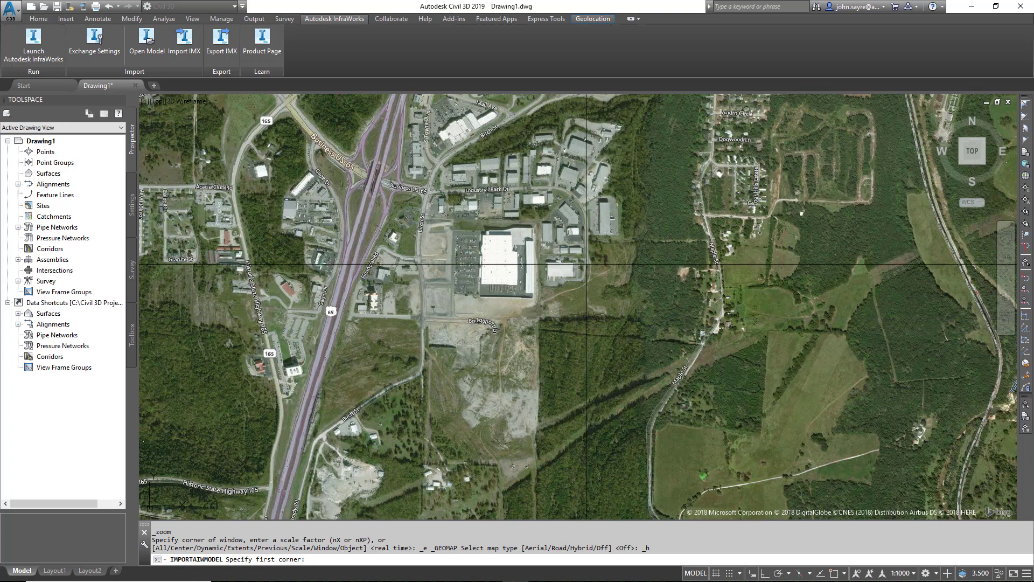
click(398, 356)
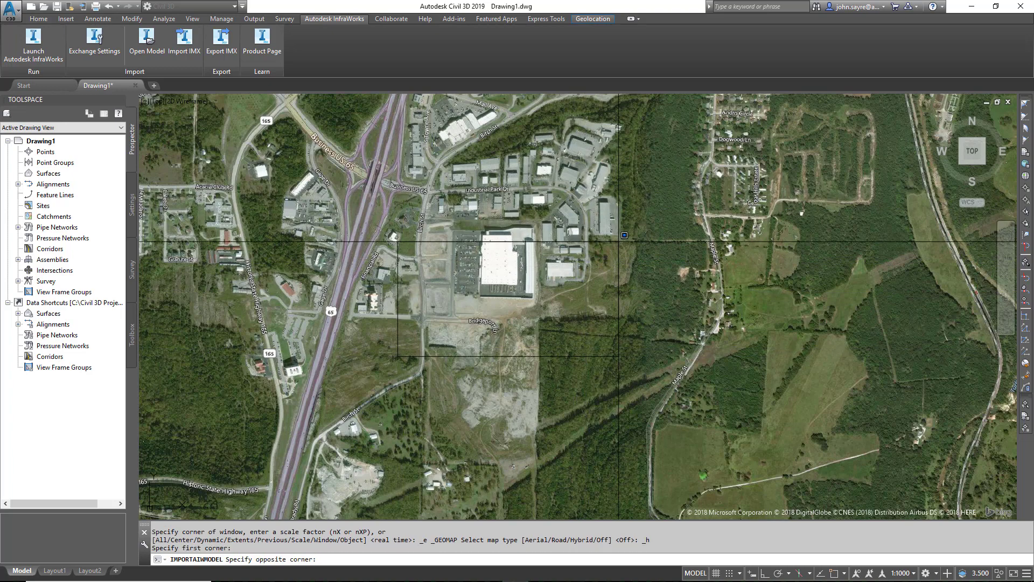
click(618, 241)
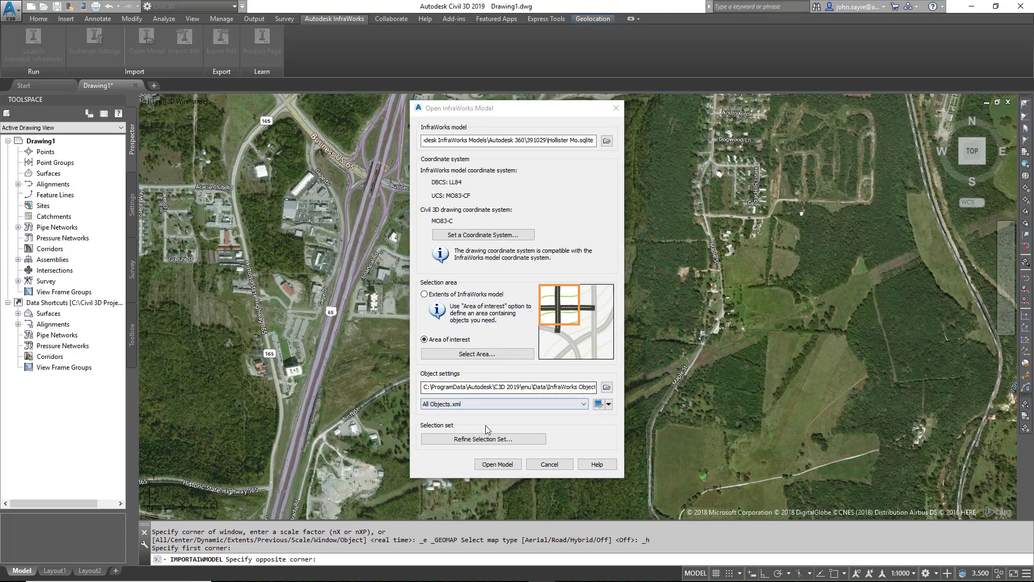
- Refine the selection set to exclude all planning roads, and review the included component roads and intersections
click(464, 439)
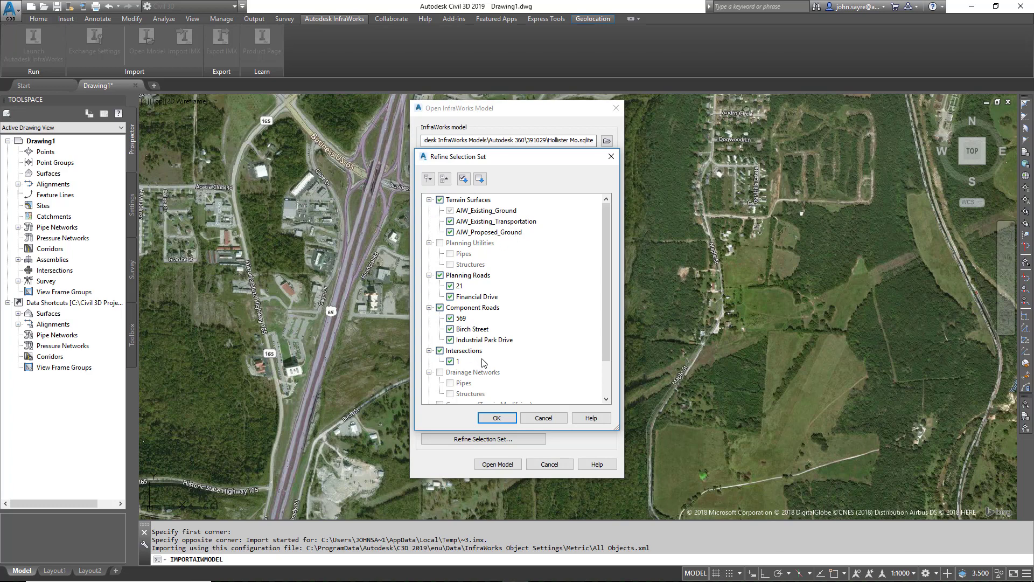
click(444, 179)
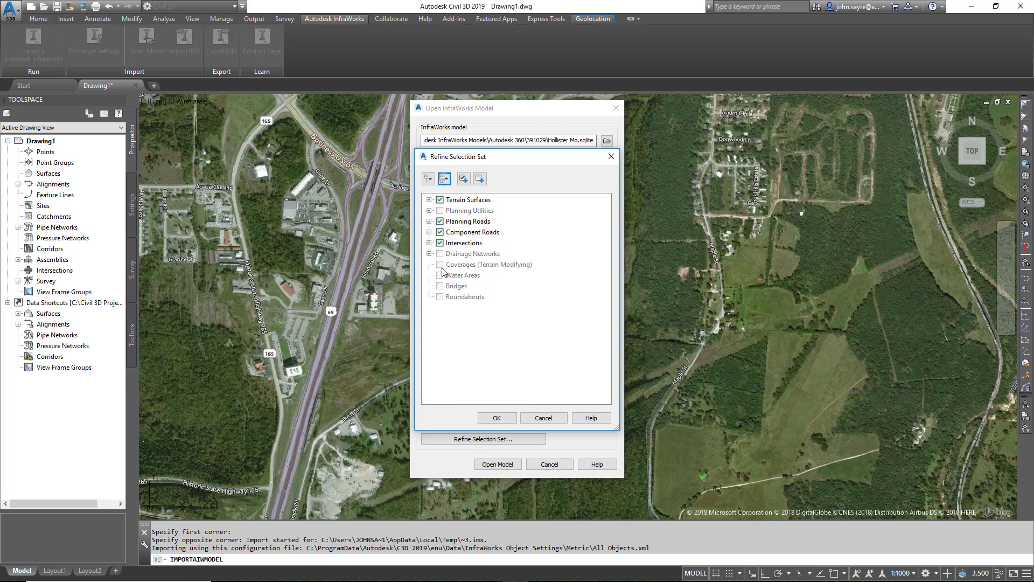
click(440, 221)
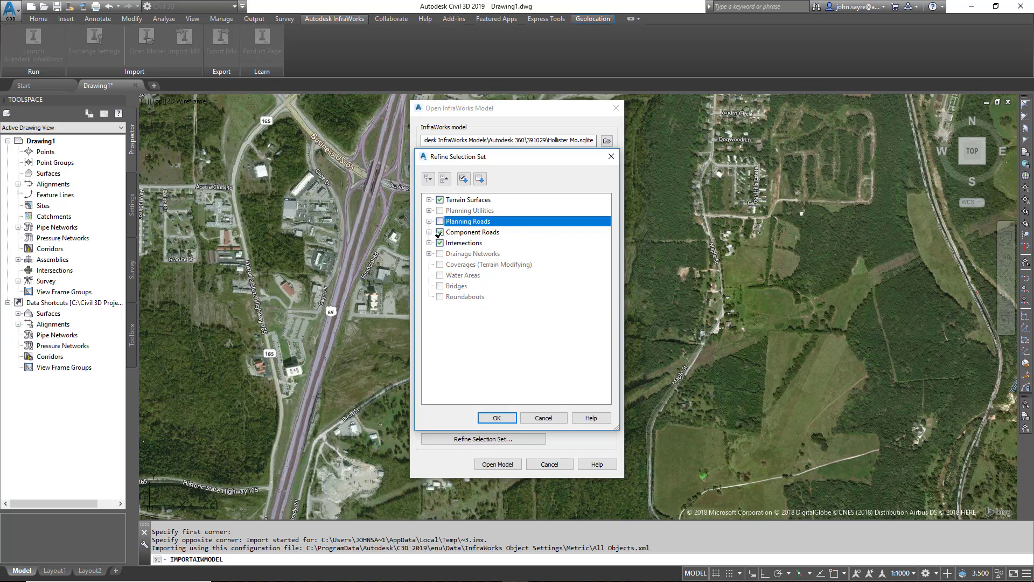
click(429, 232)
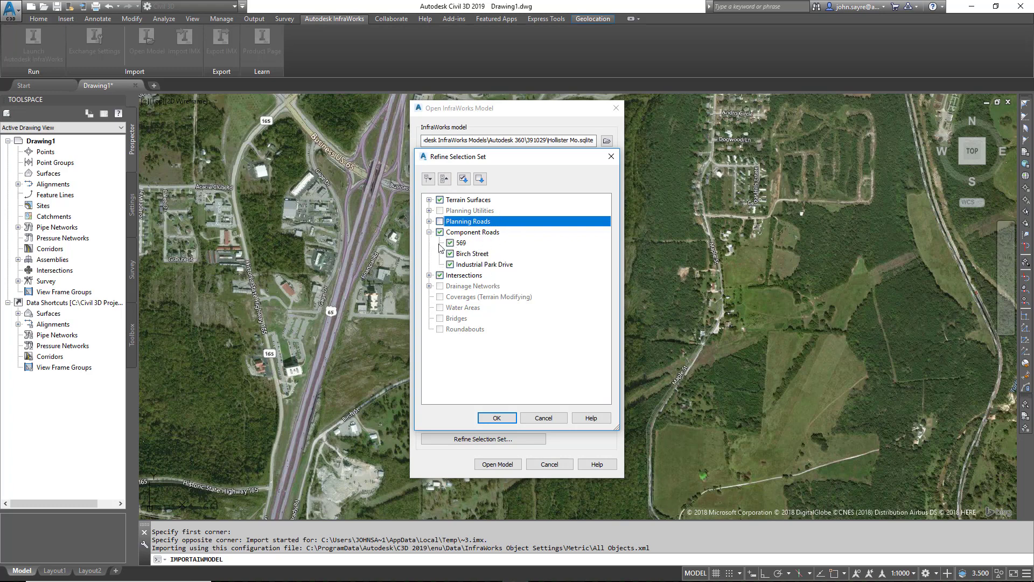
click(429, 275)
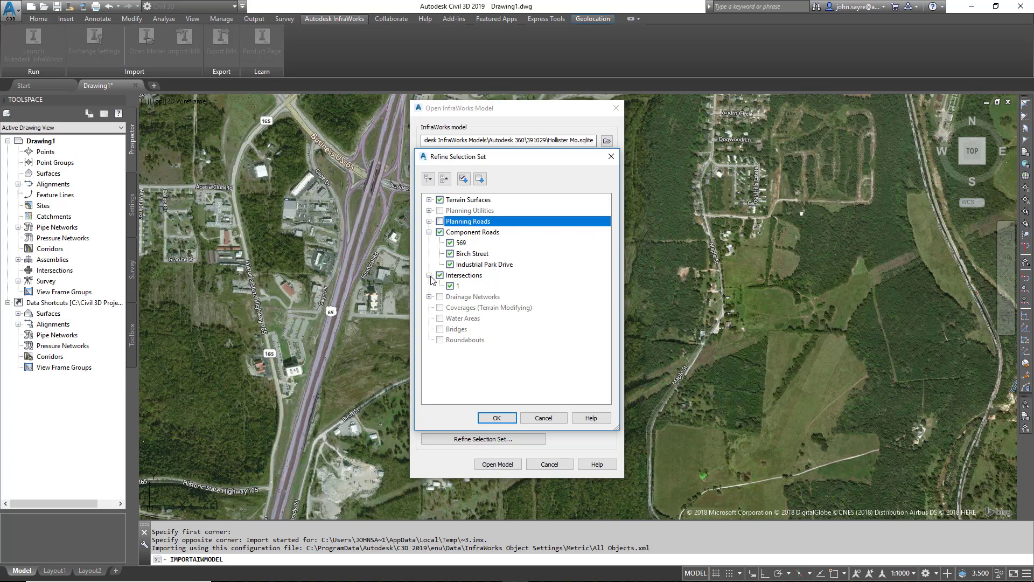
click(430, 275)
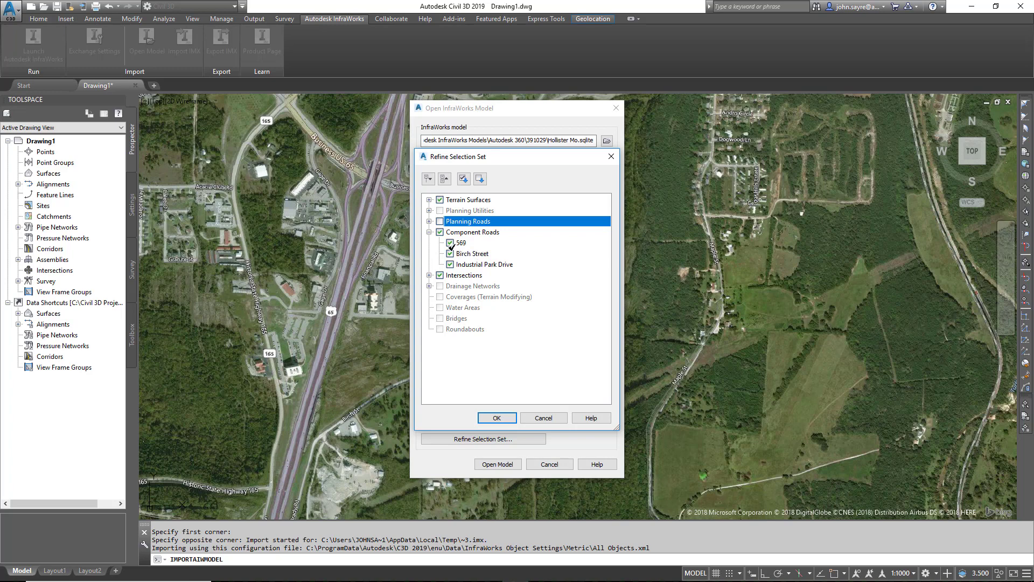
- Exclude the AIW_Existing_Transportation and AIW_Proposed_Ground terrain surfaces, accept the selection set, and import the model
click(429, 199)
click(449, 221)
click(449, 232)
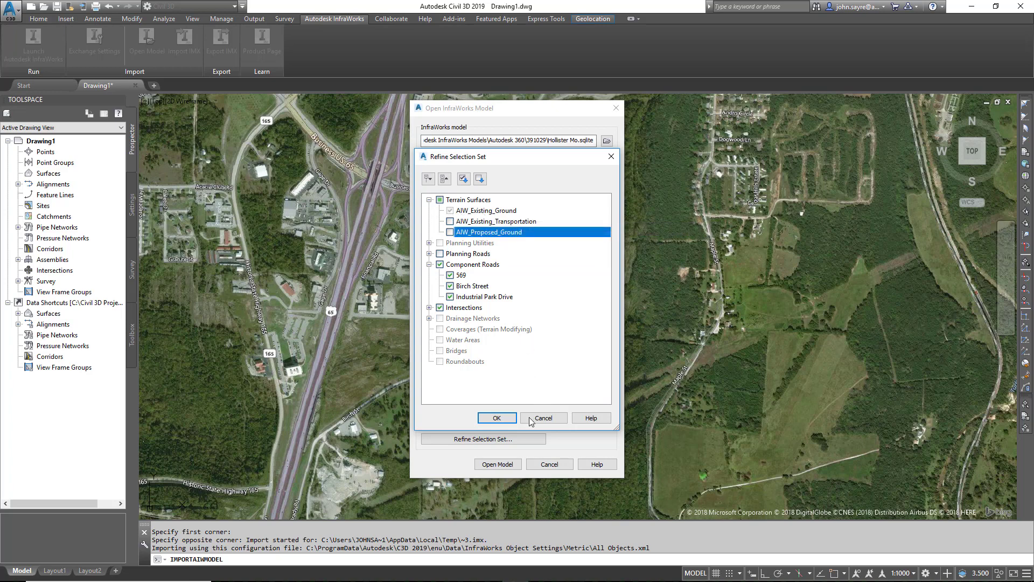
click(497, 419)
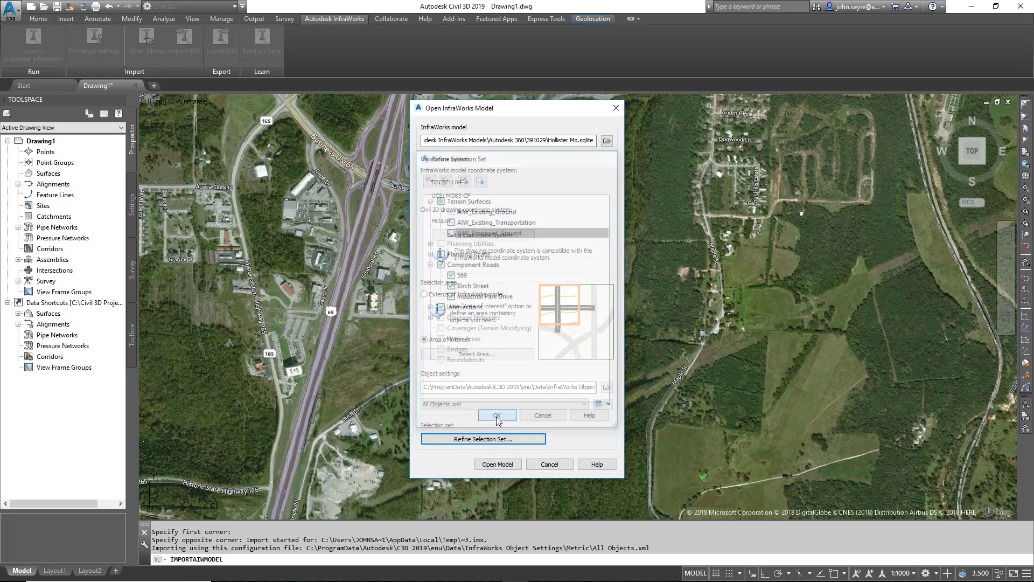
click(491, 465)
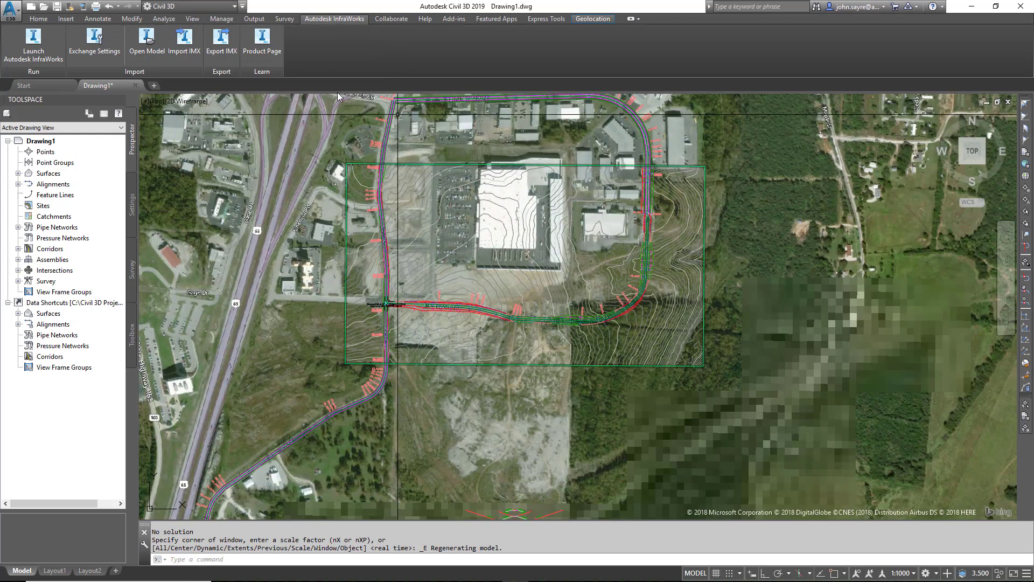
- Turn off the online background map to view the imported road and contours alone
click(177, 54)
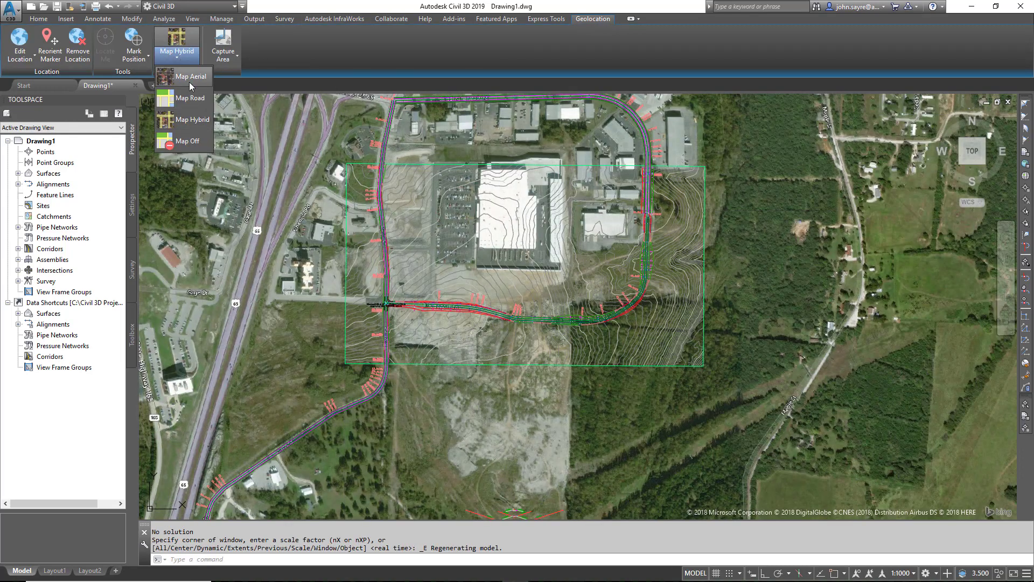
click(191, 144)
scroll(485, 280, up, 4)
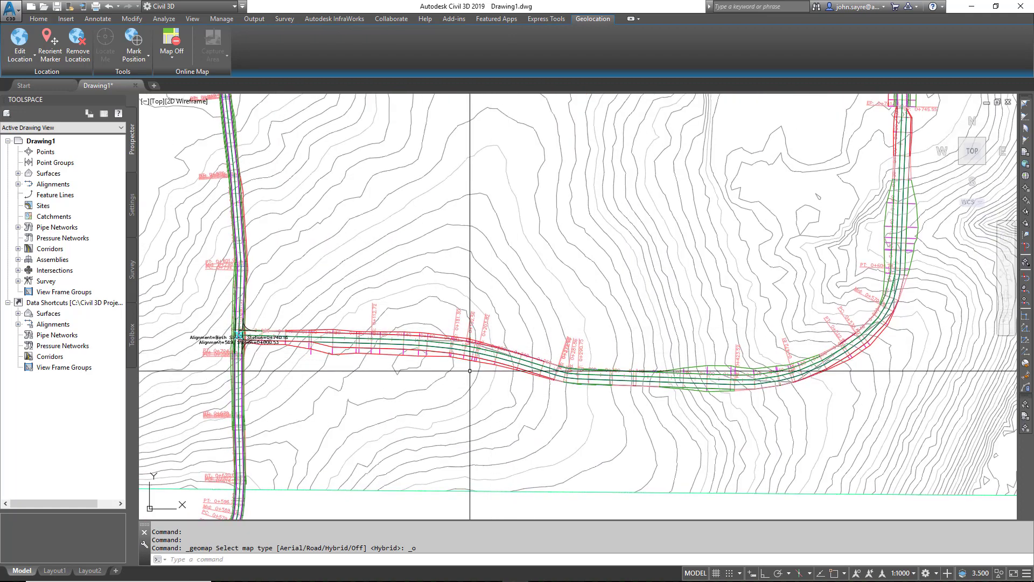
- Inspect the imported road in plan, then list the drawing's assemblies and view Assembly - (1)
scroll(469, 369, up, 2)
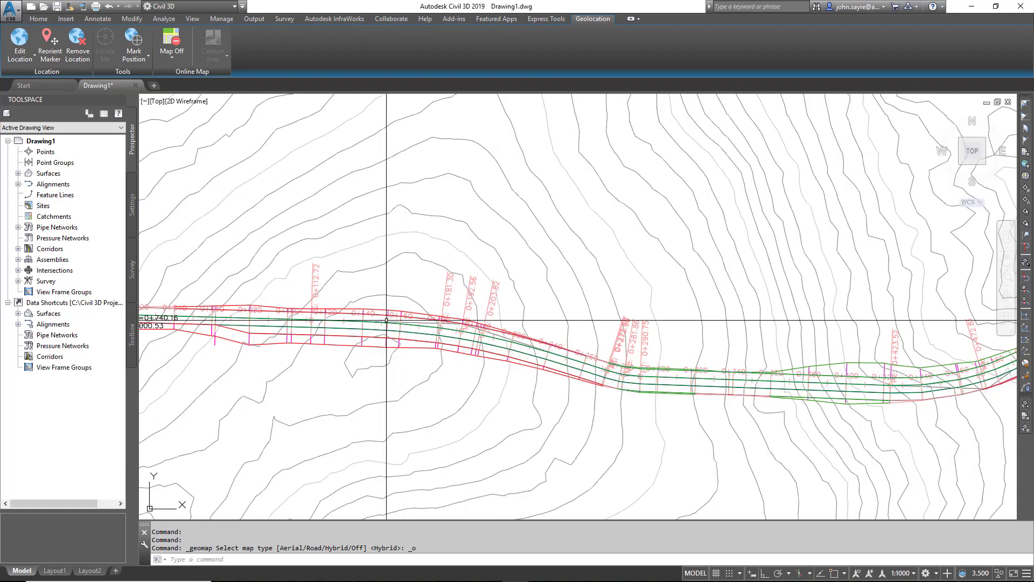
middle_drag(476, 392, 526, 376)
scroll(524, 293, up, 2)
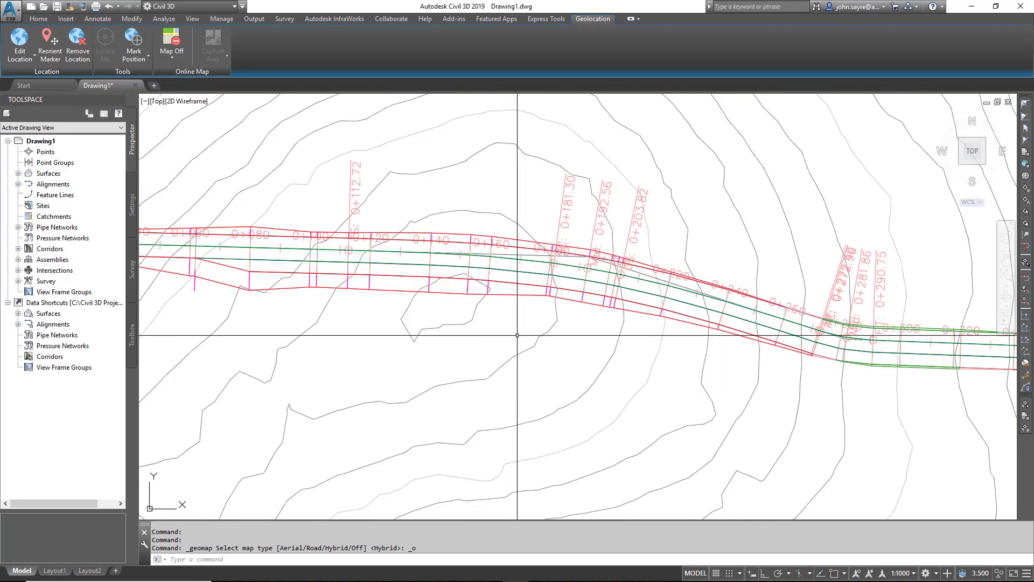
click(18, 259)
click(70, 273)
right_click(73, 271)
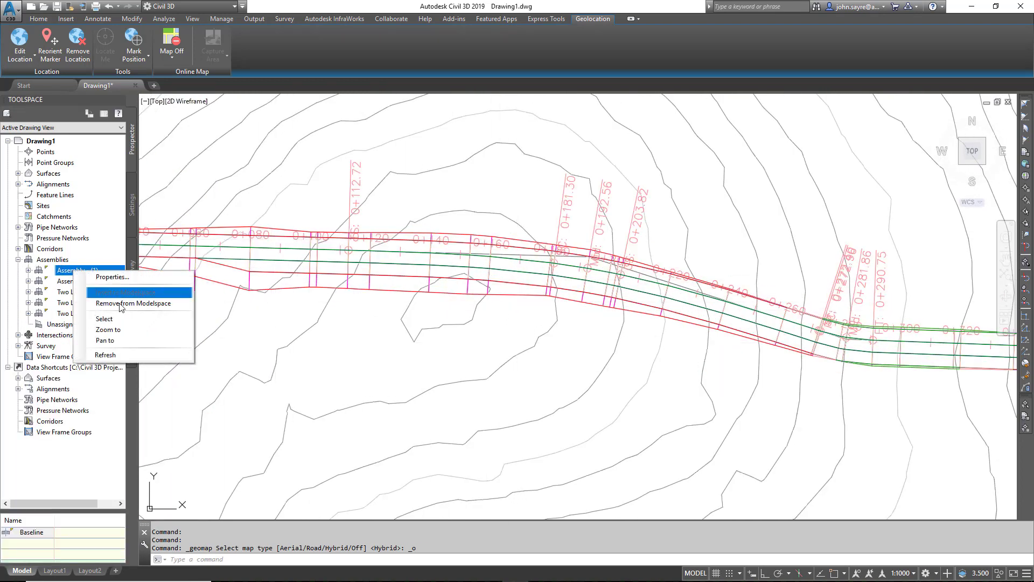
click(128, 330)
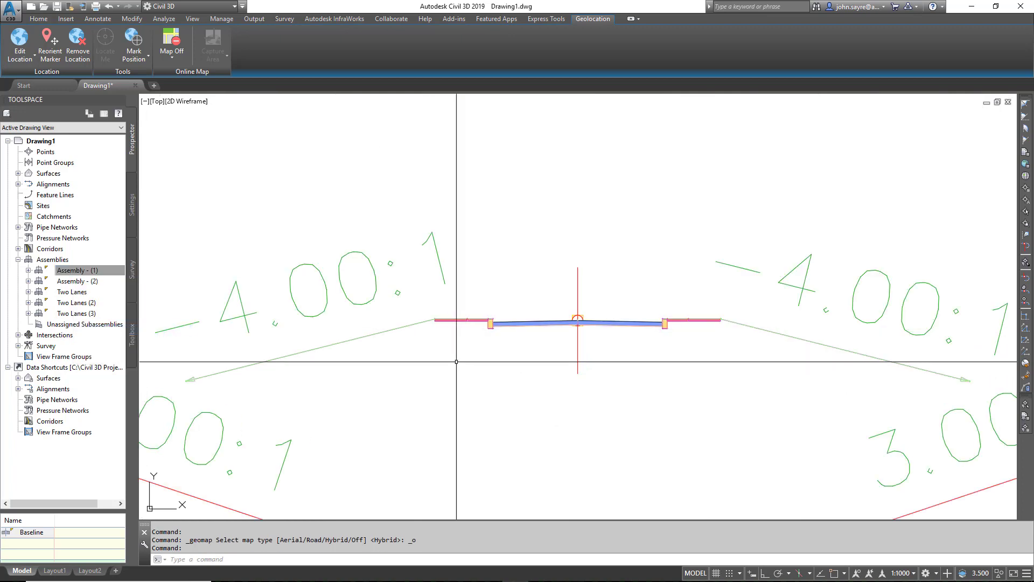
- Examine the cross-sections of the imported assemblies, ending with the one that has an extra lane on its right side
scroll(489, 262, down, 4)
scroll(489, 263, up, 8)
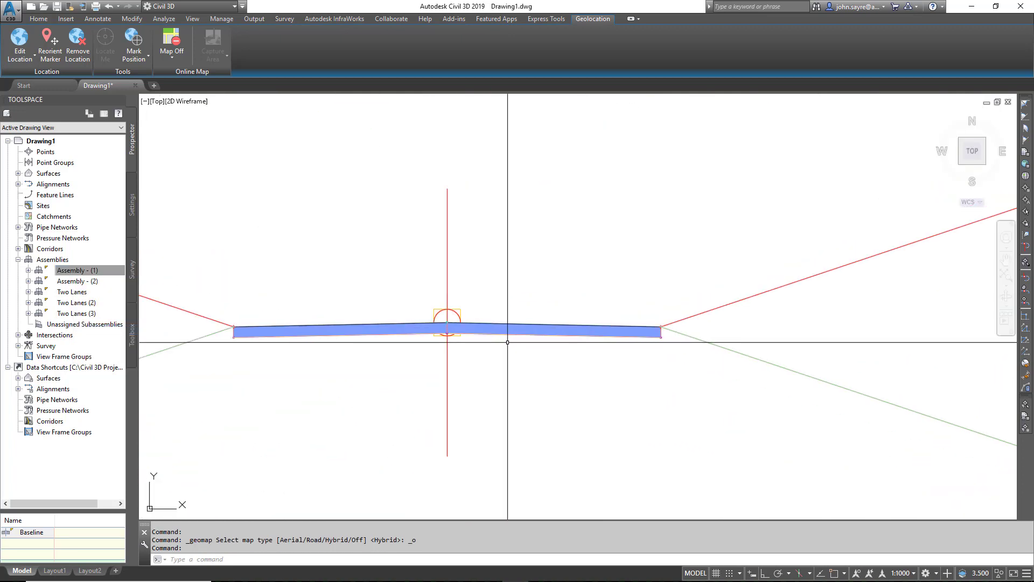
scroll(468, 323, down, 7)
scroll(500, 306, down, 2)
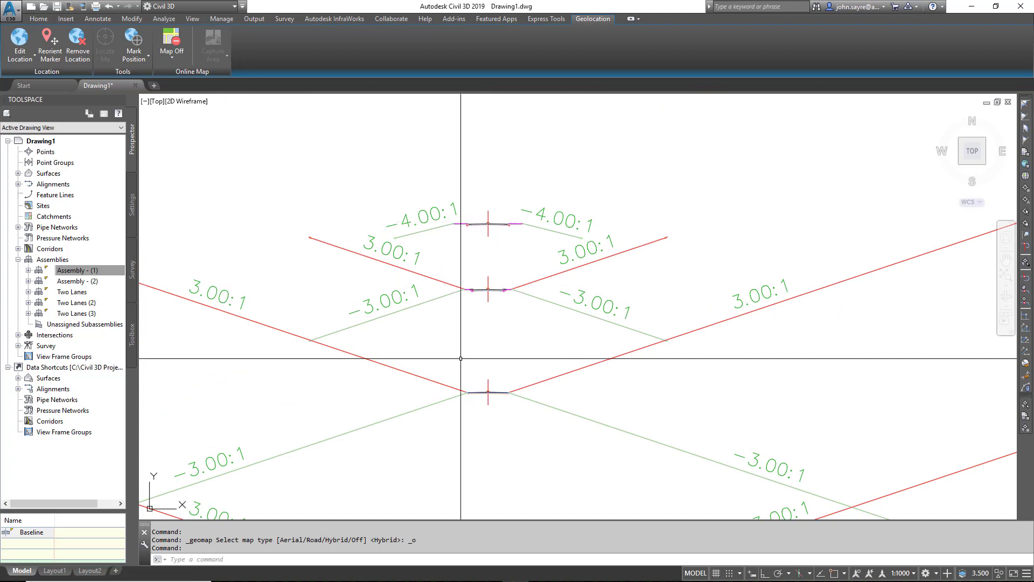
scroll(503, 411, up, 2)
scroll(503, 411, up, 5)
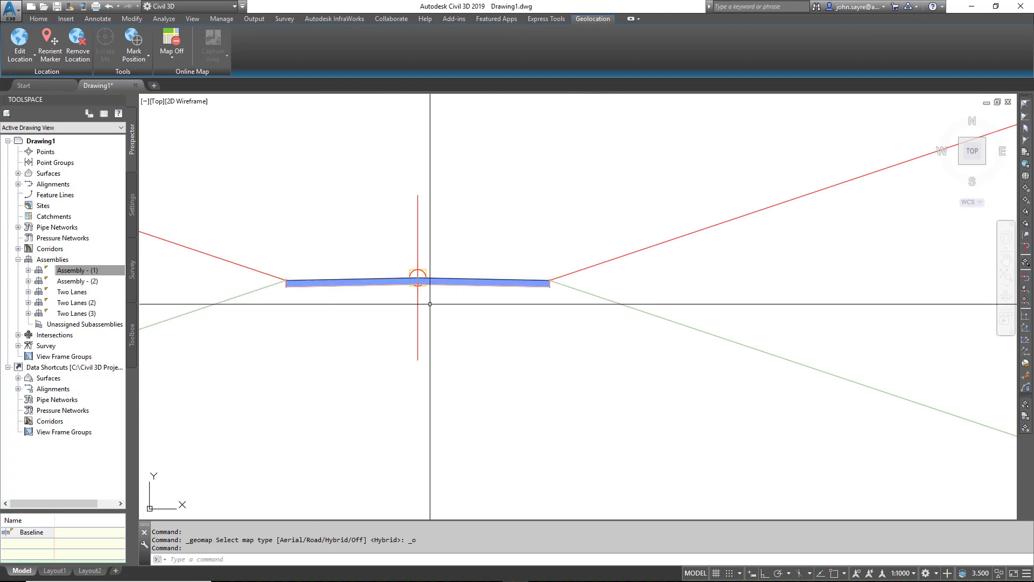
scroll(431, 303, down, 5)
middle_drag(431, 464, 504, 152)
scroll(516, 341, up, 5)
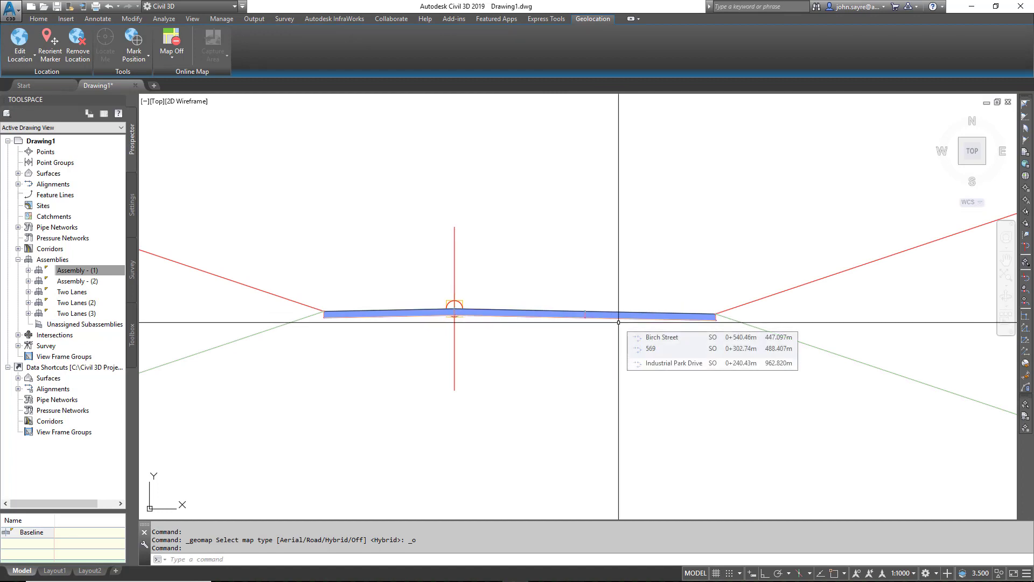
- Review the side, width, depth and slope parameters of the assembly's outer right BasicLane subassembly
click(618, 319)
scroll(584, 326, down, 2)
right_click(561, 332)
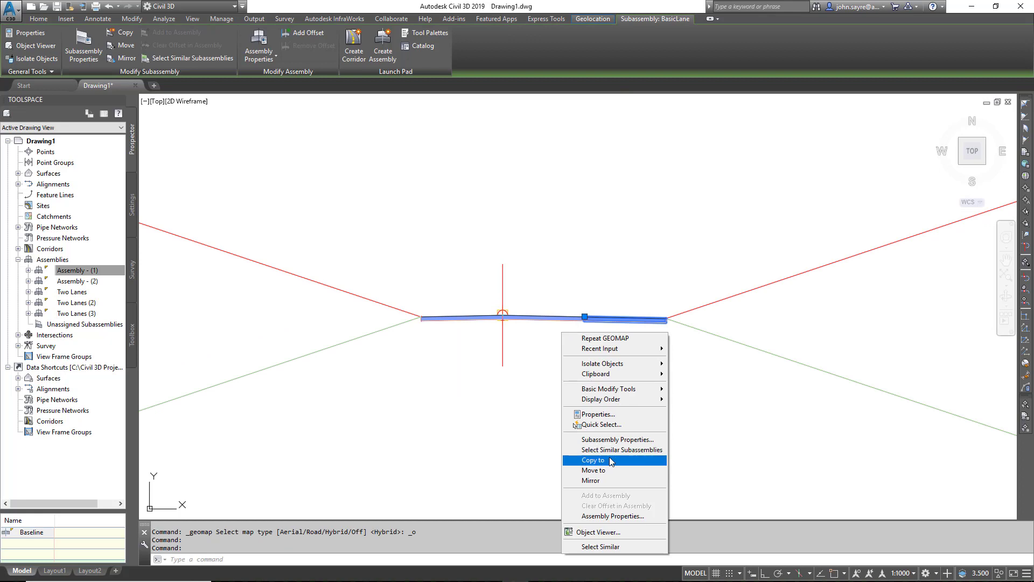
click(614, 439)
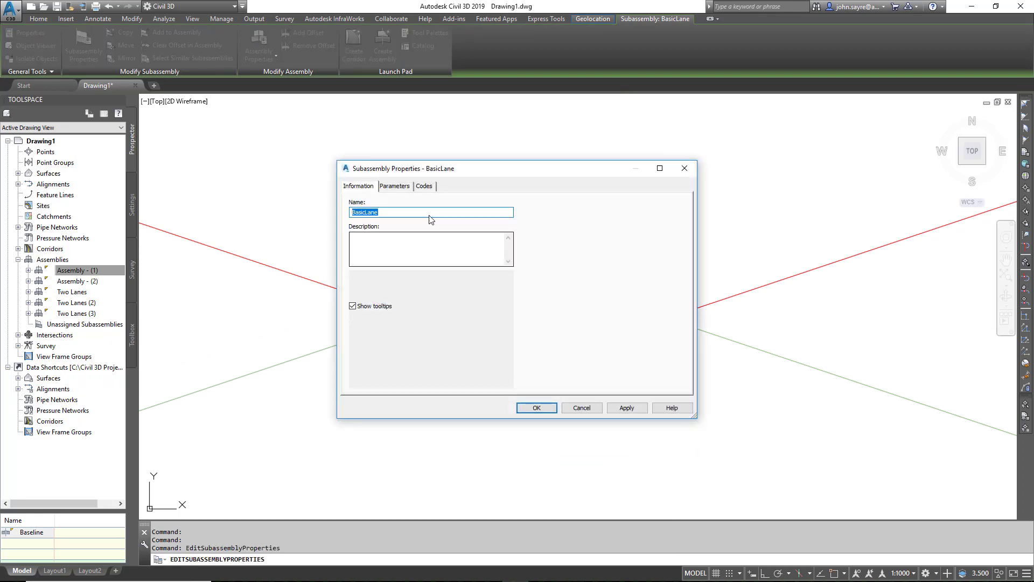
click(401, 190)
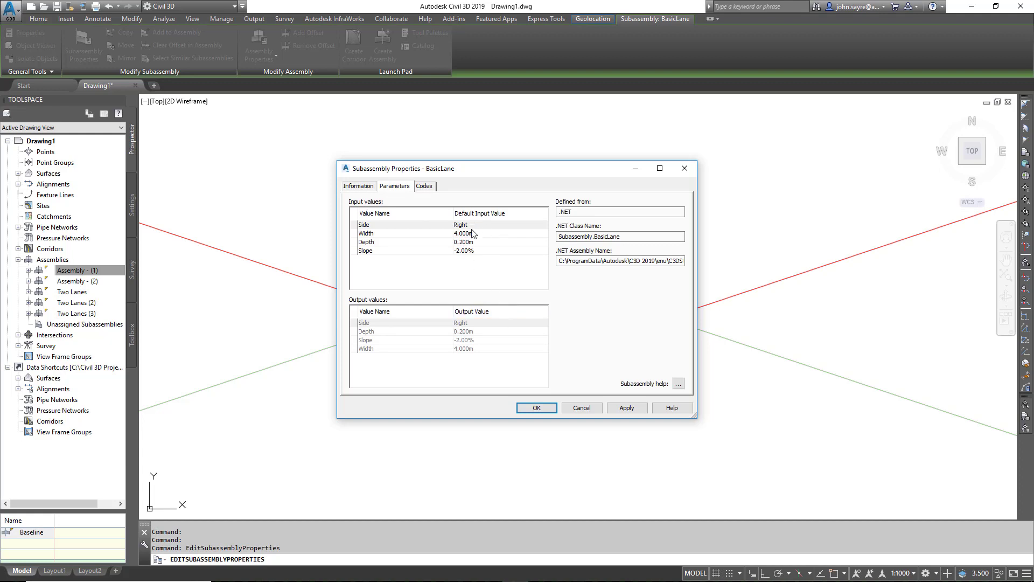
click(537, 407)
key(Escape)
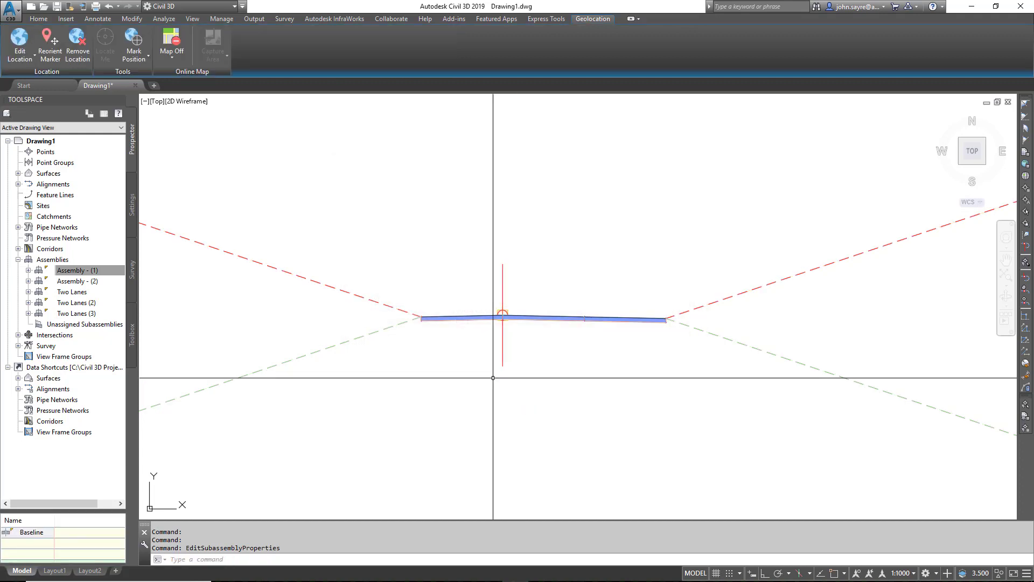
- Examine the road corridor in plan, then return to the assembly with the extra right lane
scroll(491, 355, up, 5)
scroll(488, 376, down, 7)
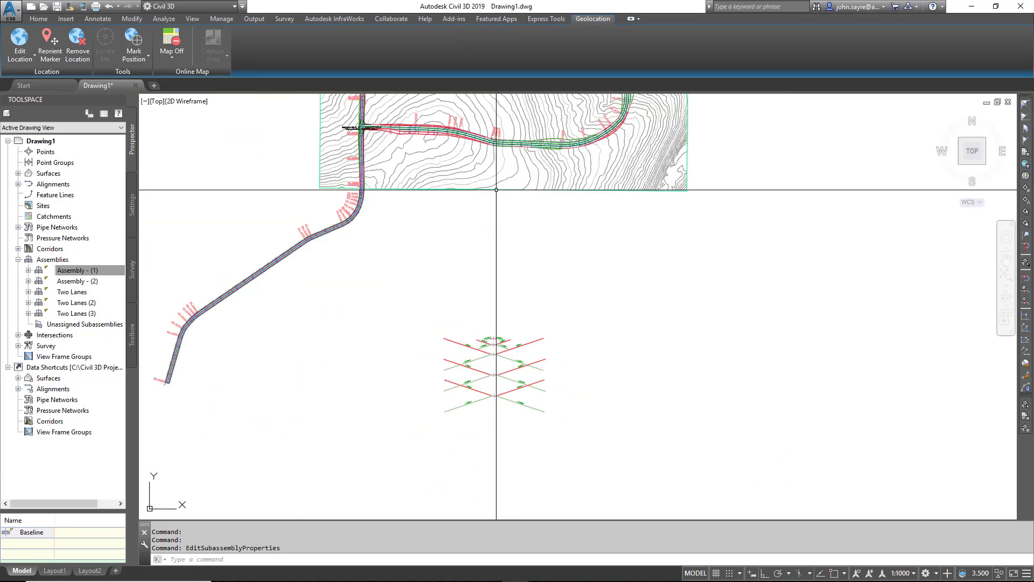
scroll(462, 280, up, 2)
scroll(459, 238, up, 4)
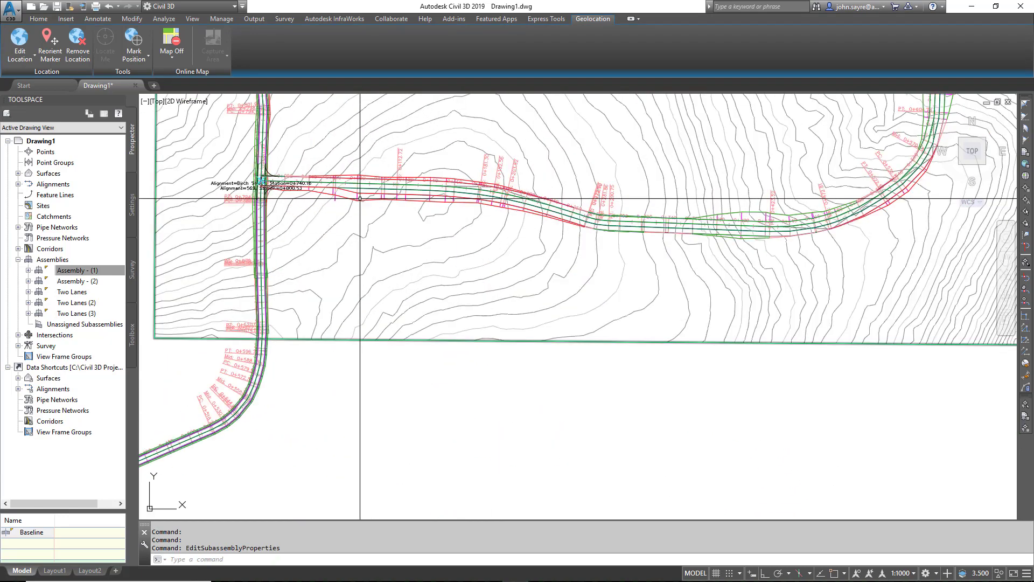
scroll(795, 259, down, 3)
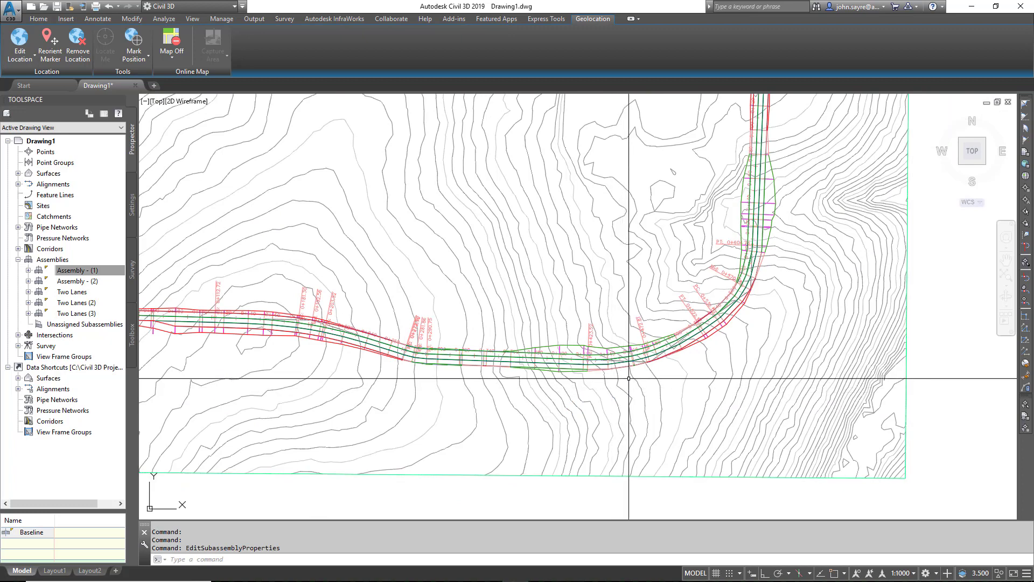
scroll(641, 384, down, 1)
scroll(636, 387, down, 2)
scroll(623, 427, up, 2)
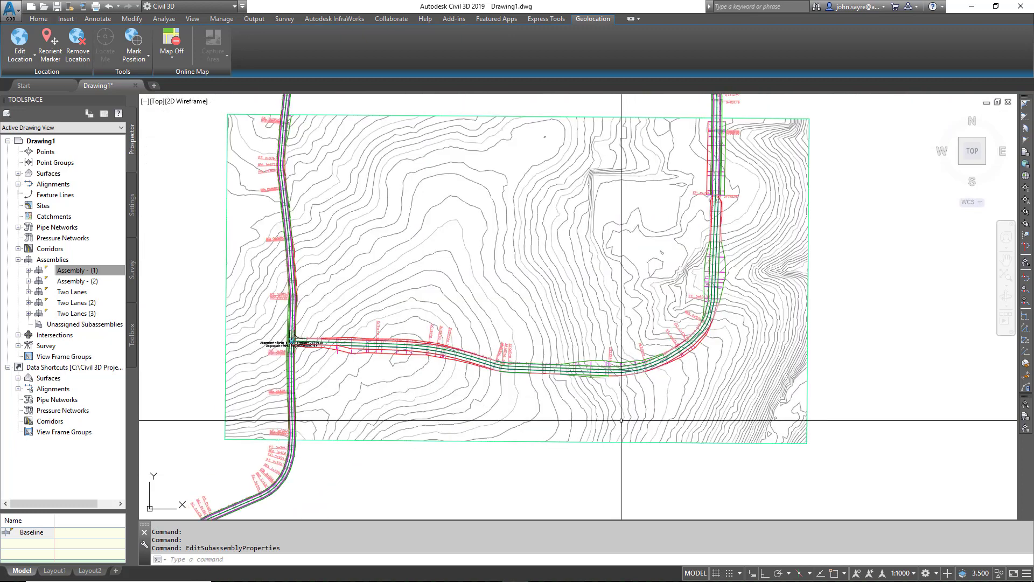
mouse_move(569, 429)
middle_down()
mouse_move(555, 412)
mouse_move(539, 302)
mouse_move(515, 242)
middle_up()
scroll(490, 244, up, 8)
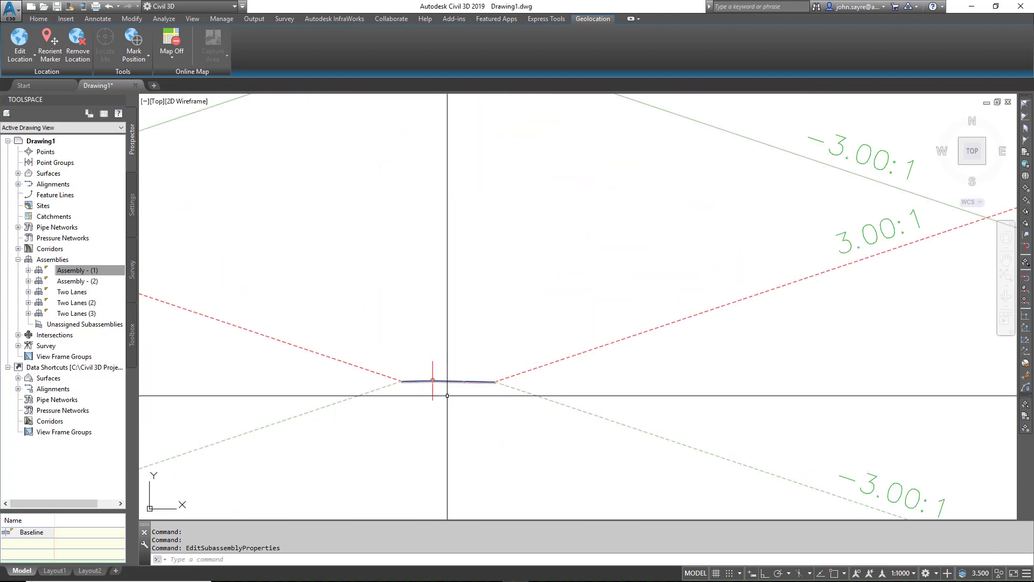
scroll(436, 408, up, 4)
scroll(435, 408, up, 2)
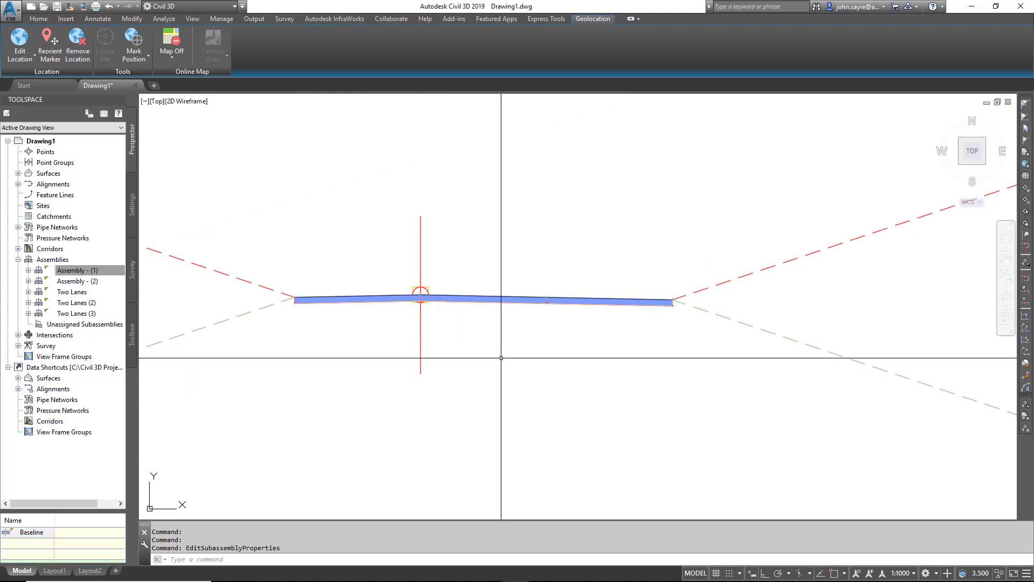
- Open the tool palettes, enlarge them, and show the metric lane subassemblies
key(ctrl+3)
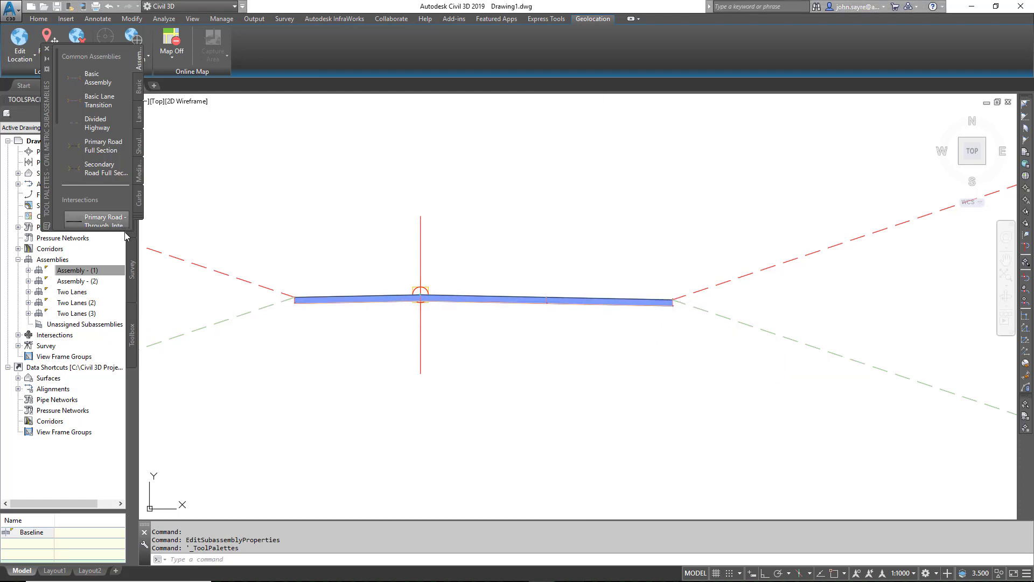
drag(127, 231, 144, 410)
click(137, 115)
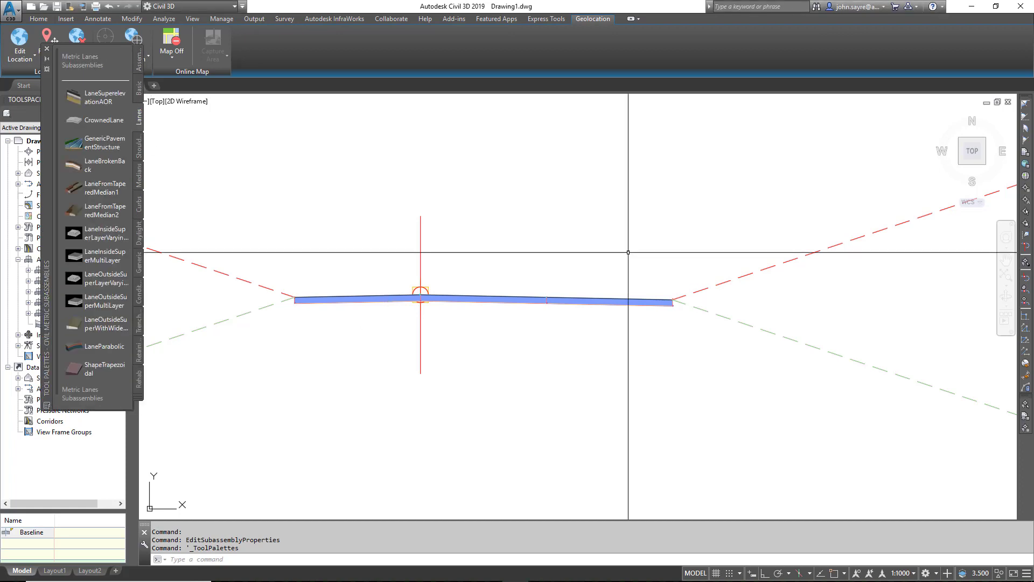
- Erase the outer right BasicLane subassembly from the assembly
text(e)
key(Return)
click(616, 304)
key(Return)
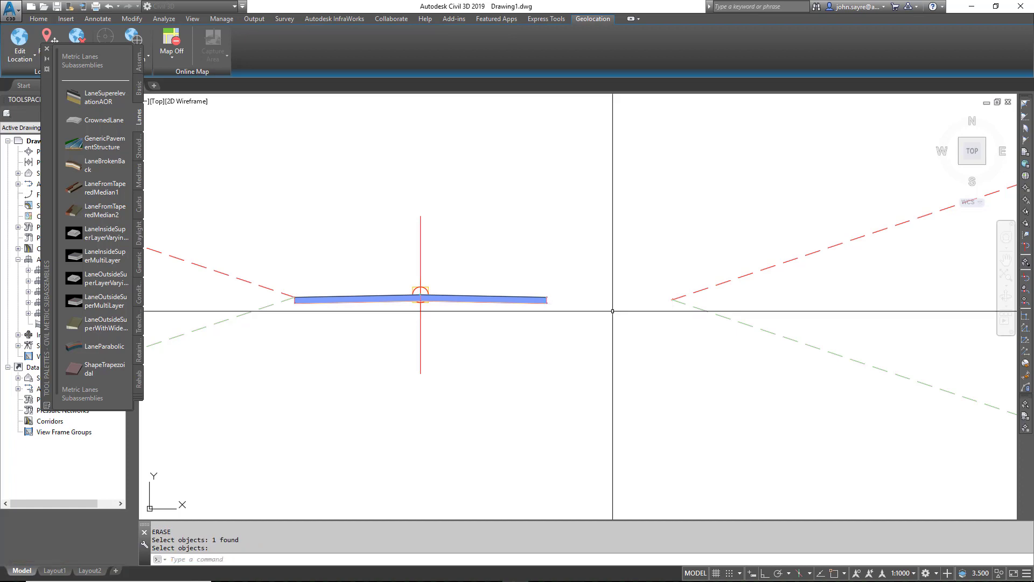
- Attach a right-side LaneSuperelevationAOR subassembly with a width of 4.000 m to the top outer edge of the remaining right lane
click(103, 97)
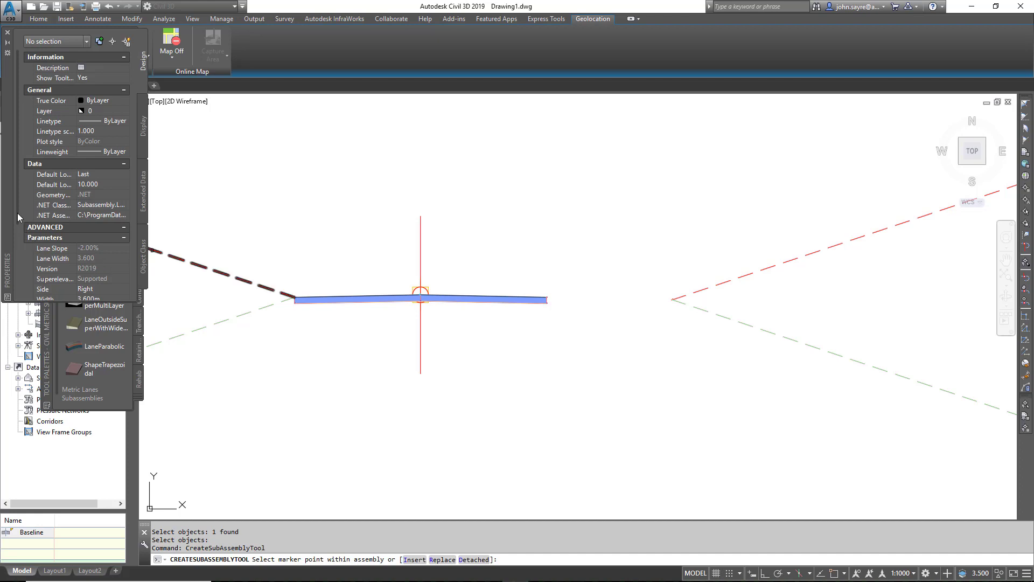
scroll(21, 243, down, 1)
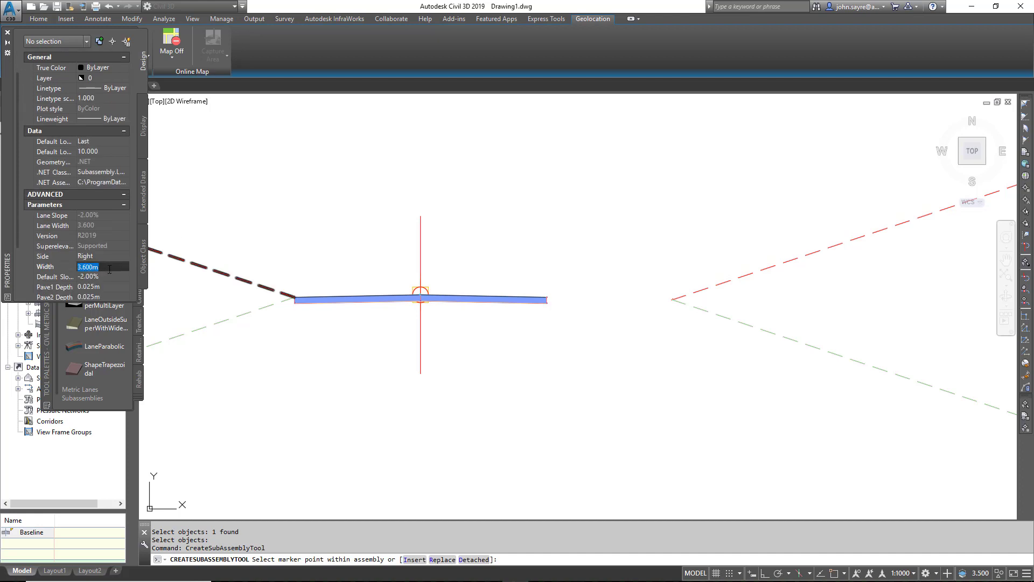
key(Tab)
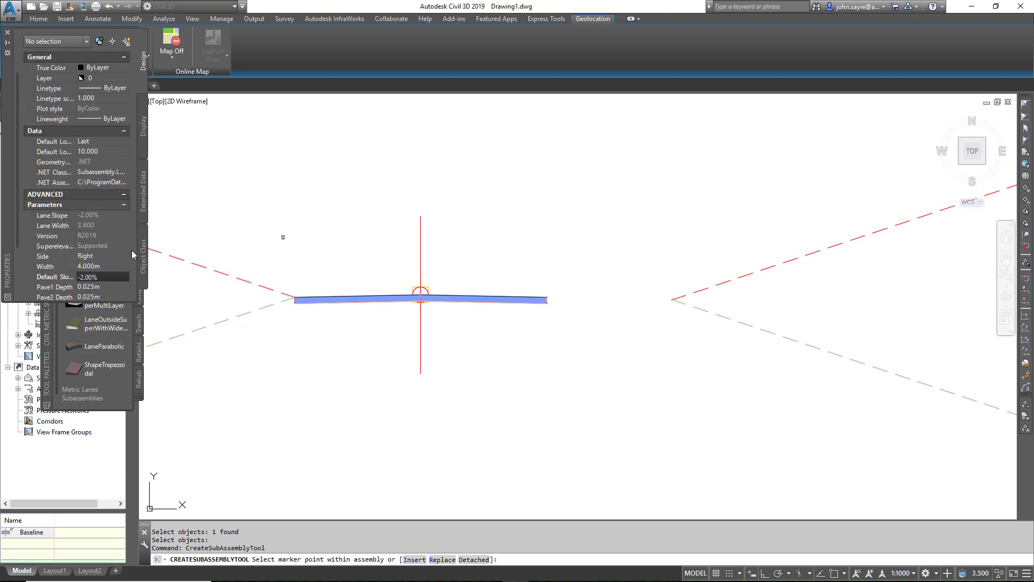
scroll(504, 261, up, 8)
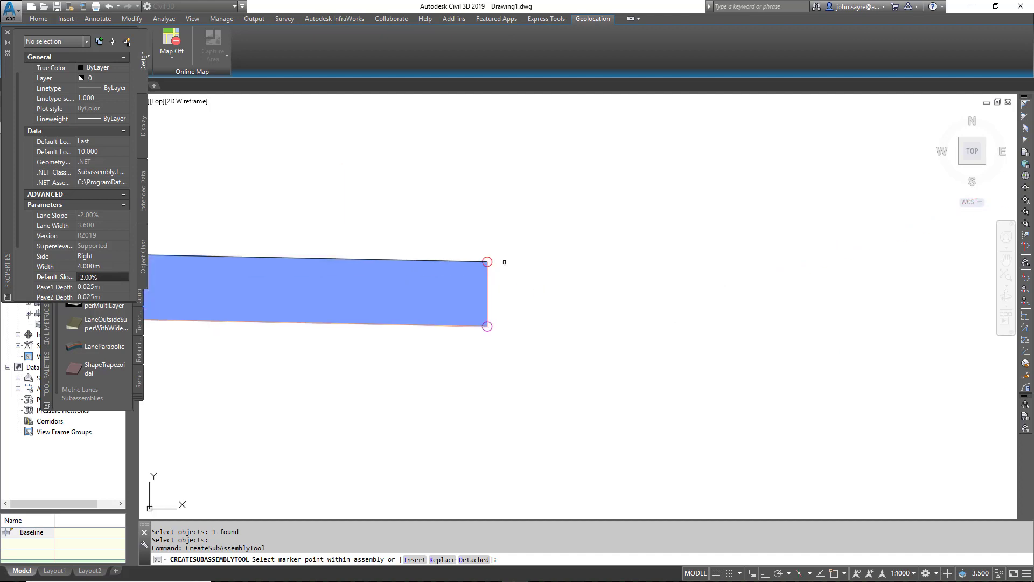
scroll(486, 262, down, 5)
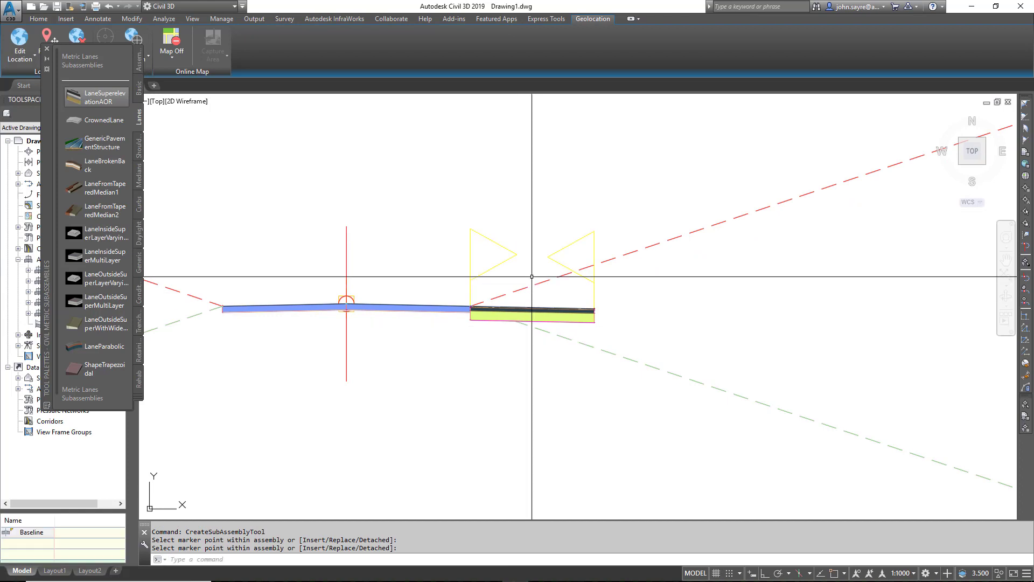
- Move the right DaylightMaxWidth subassembly to the top outer edge of the new LaneSuperelevationAOR lane
click(517, 289)
click(519, 292)
right_click(520, 295)
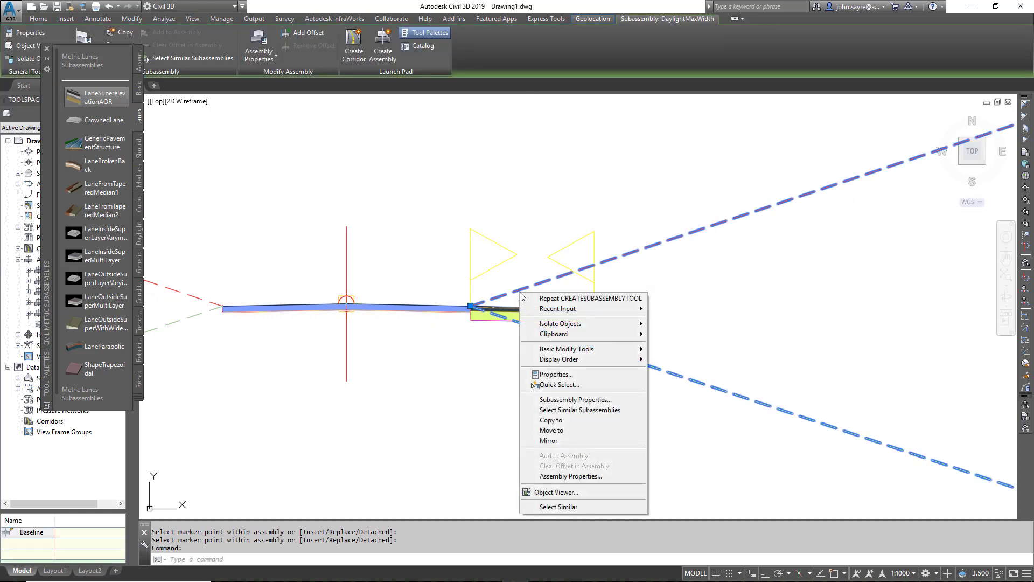
click(597, 430)
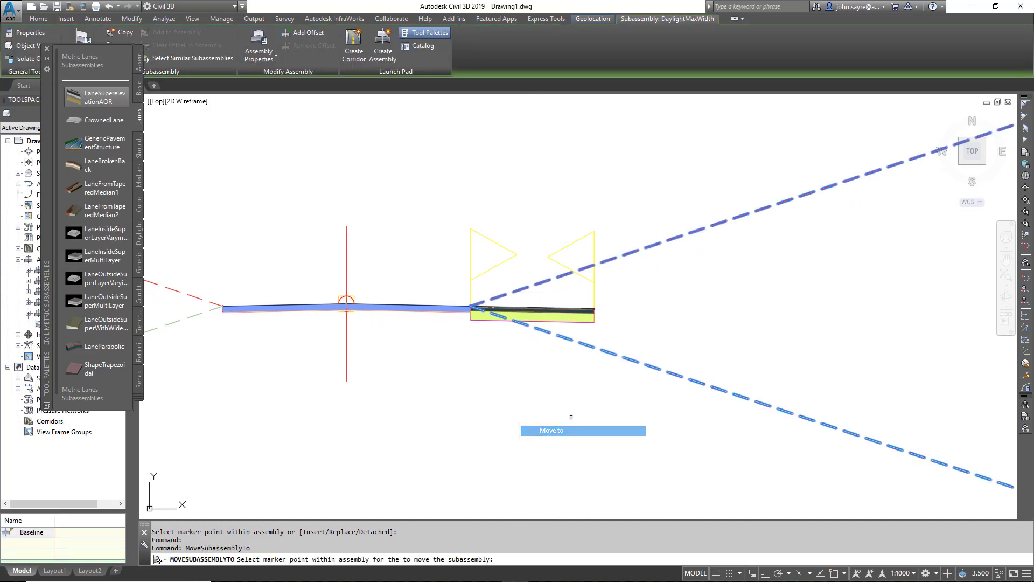
scroll(600, 308, up, 5)
scroll(600, 308, up, 1)
click(555, 304)
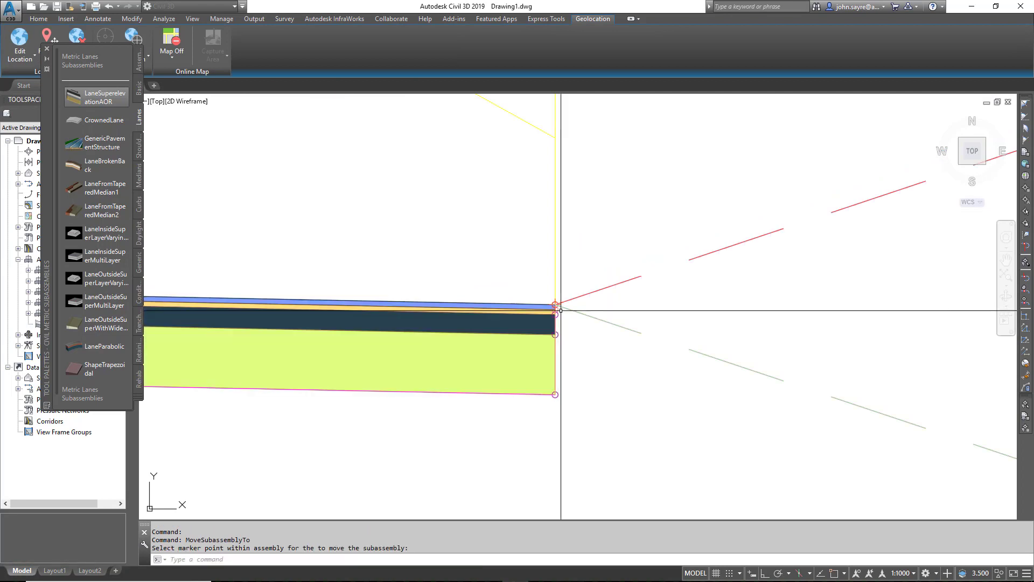
- Move the tool palettes clear of the project tree, list the drawing's corridors, and select corridor 569
mouse_move(46, 159)
mouse_down()
mouse_move(645, 159)
mouse_move(689, 188)
mouse_up()
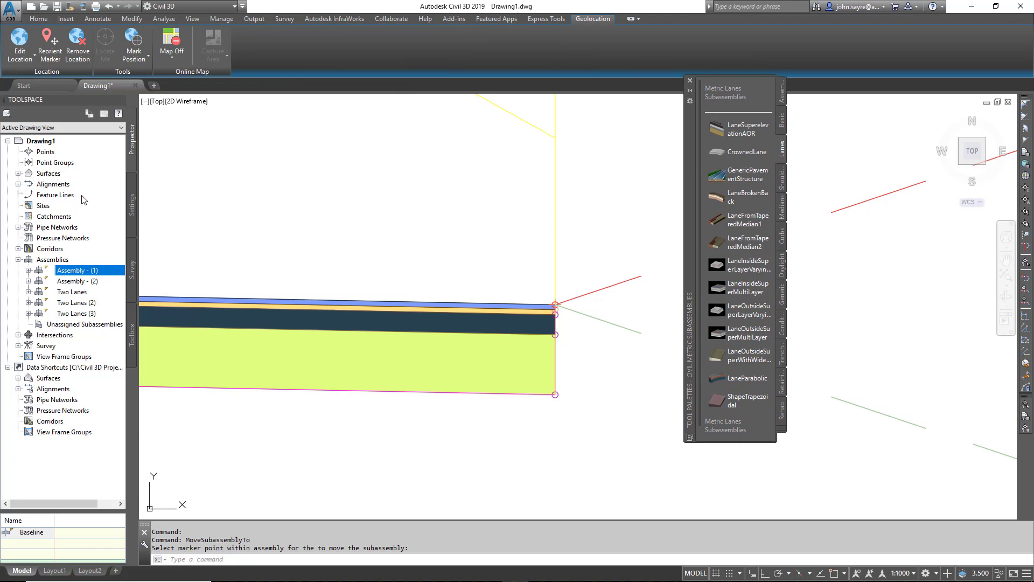
click(18, 249)
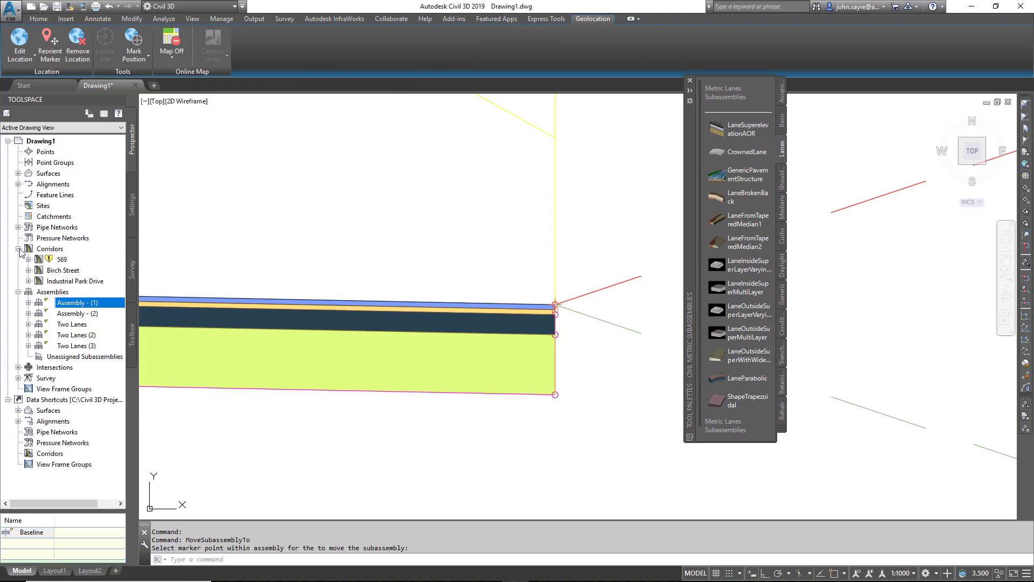
click(63, 261)
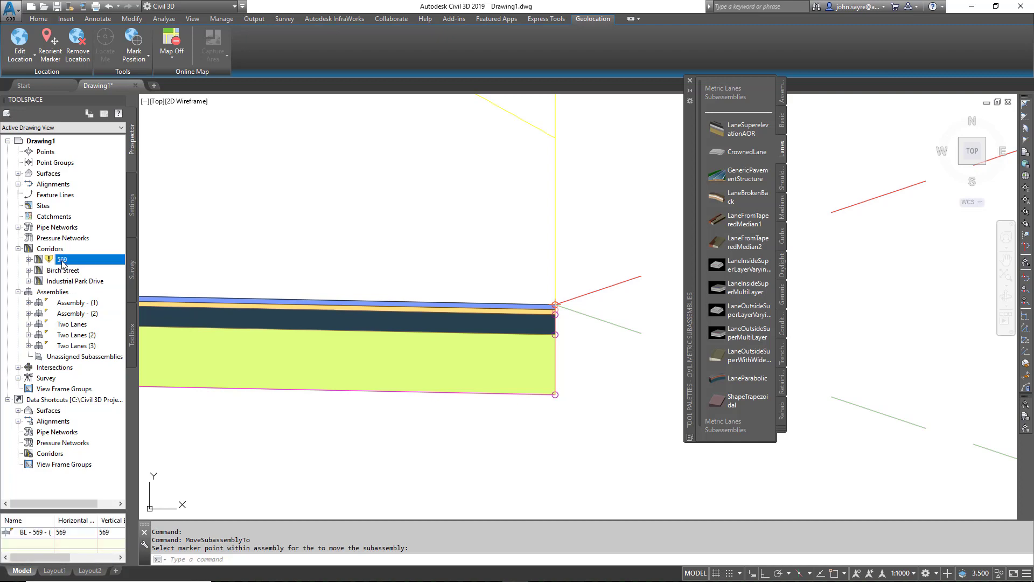
- Examine the road corridor in plan around stations 0+181 to 0+360
scroll(296, 250, down, 15)
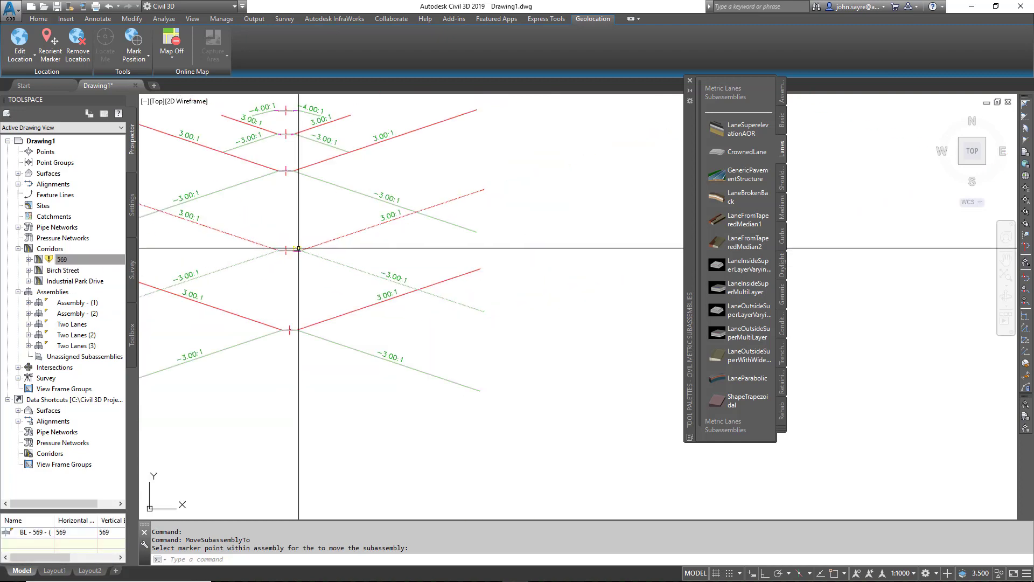
middle_drag(308, 220, 406, 443)
middle_drag(387, 125, 428, 350)
middle_drag(420, 130, 458, 350)
middle_drag(454, 118, 459, 336)
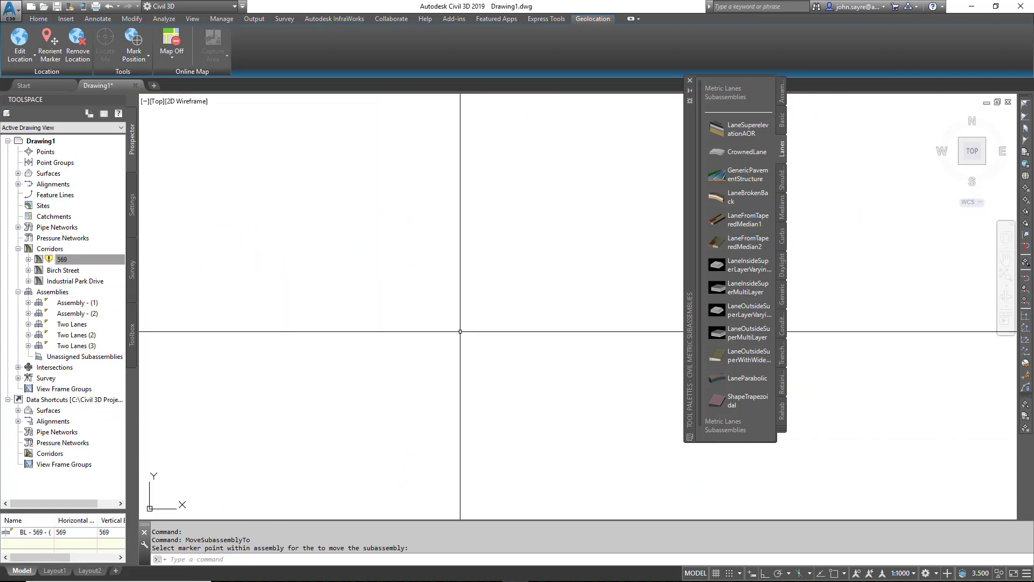
scroll(459, 332, down, 10)
scroll(436, 263, up, 6)
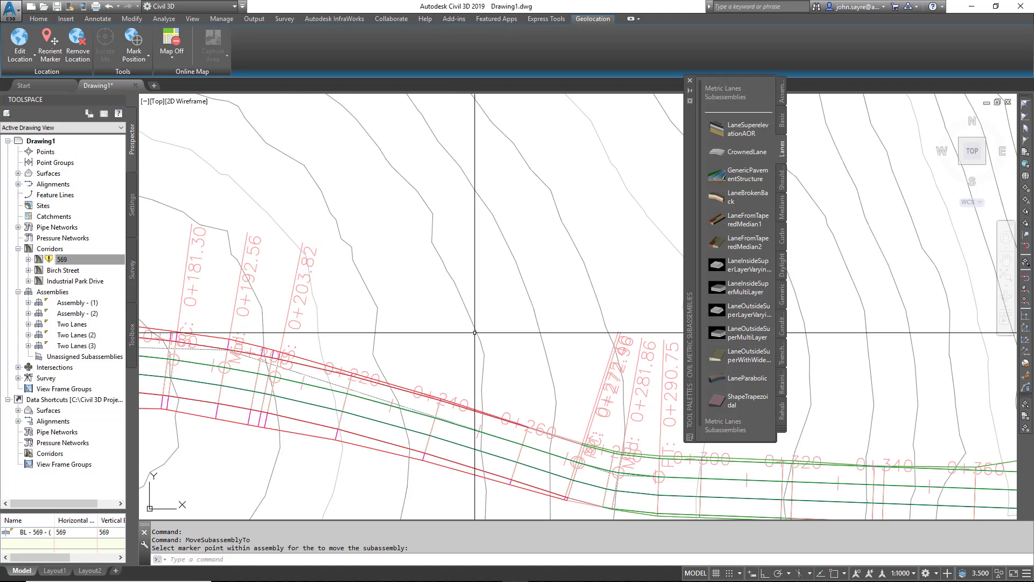
- Rebuild corridor 569 and dismiss the event list
right_click(71, 259)
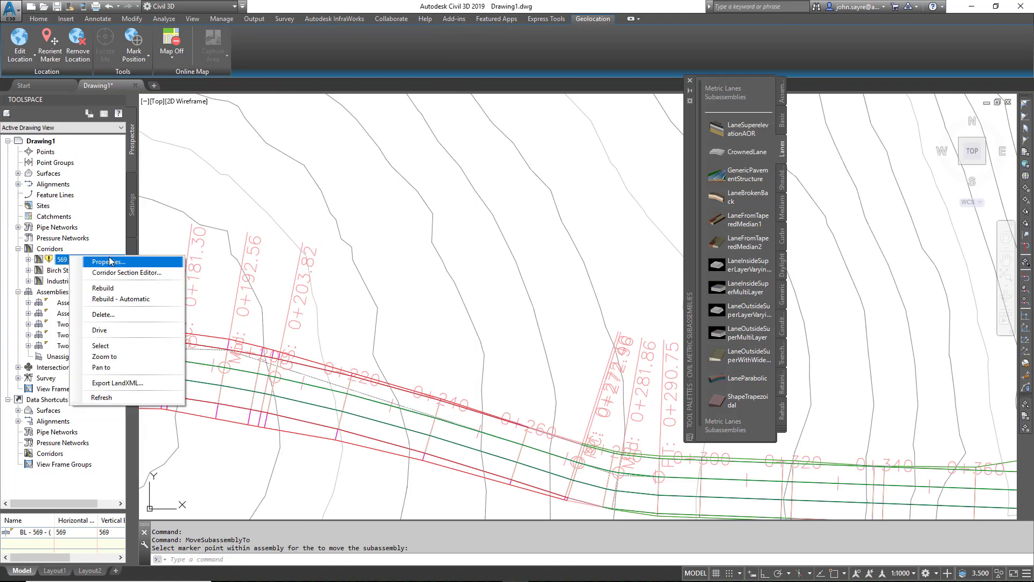
click(124, 290)
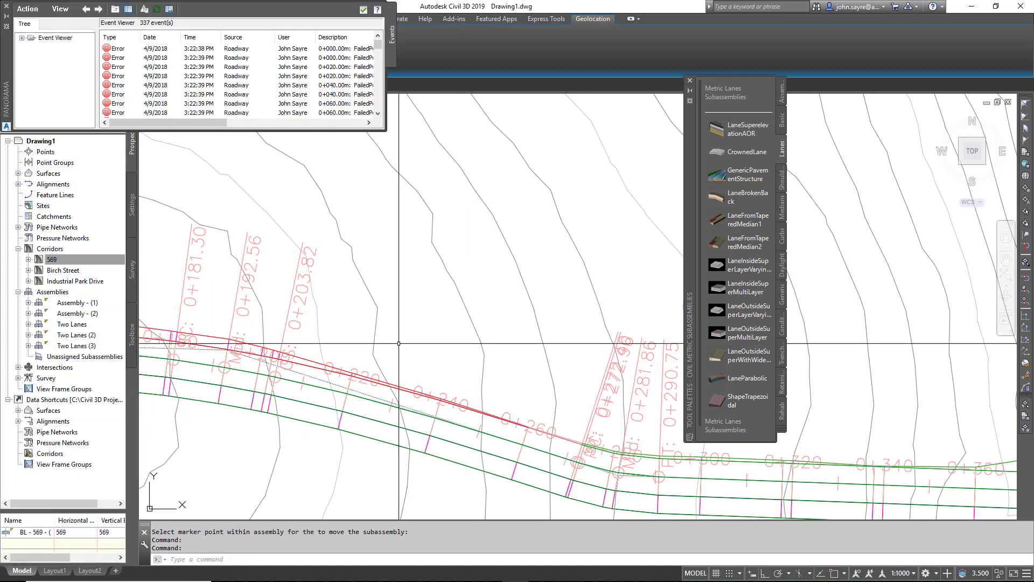
middle_drag(433, 414, 413, 236)
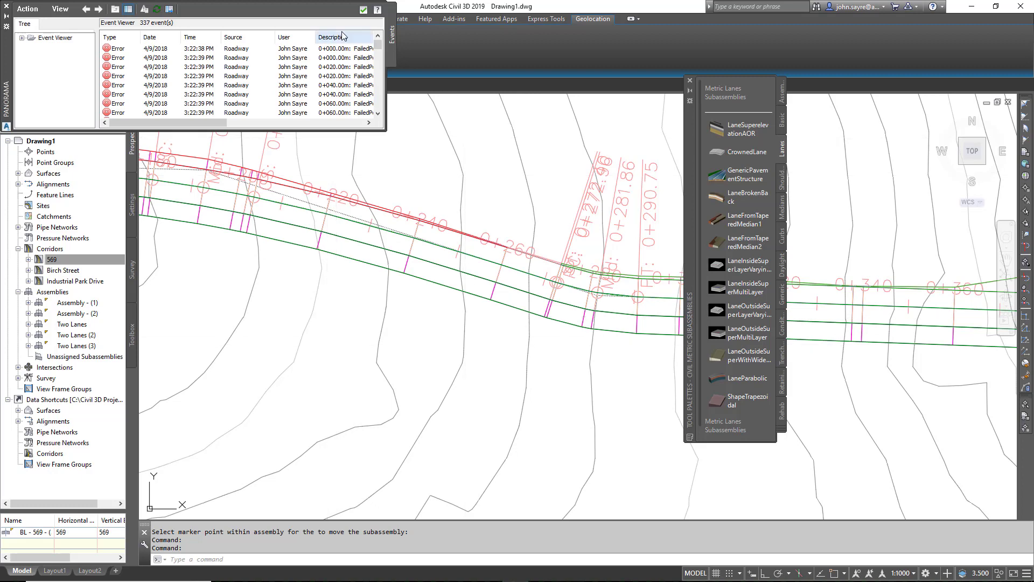
click(363, 10)
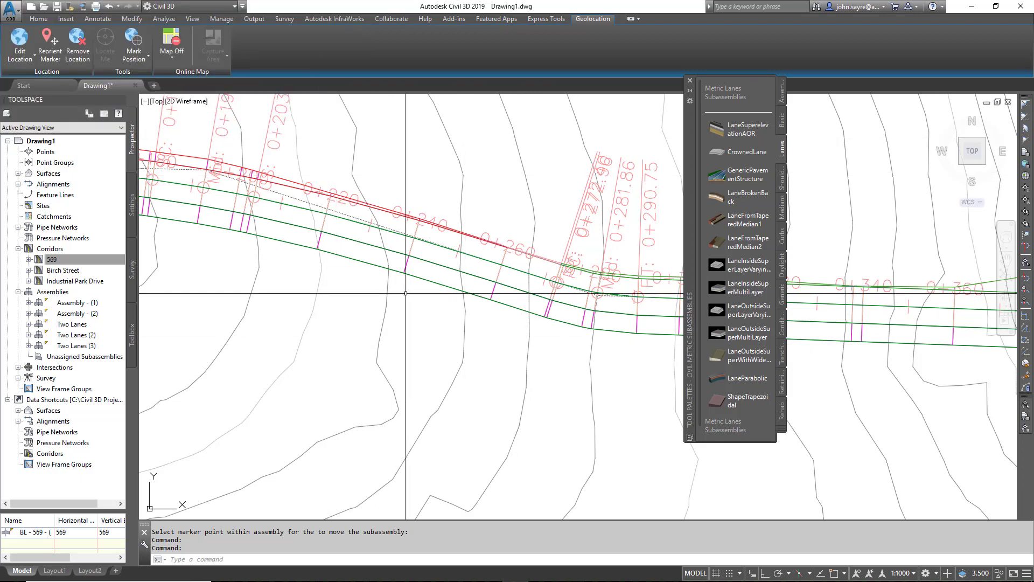
- Assign AIW_Existing_Ground to the unset right DaylightMaxWidth surface target of corridor 569 and rebuild the corridor
click(435, 283)
right_click(388, 294)
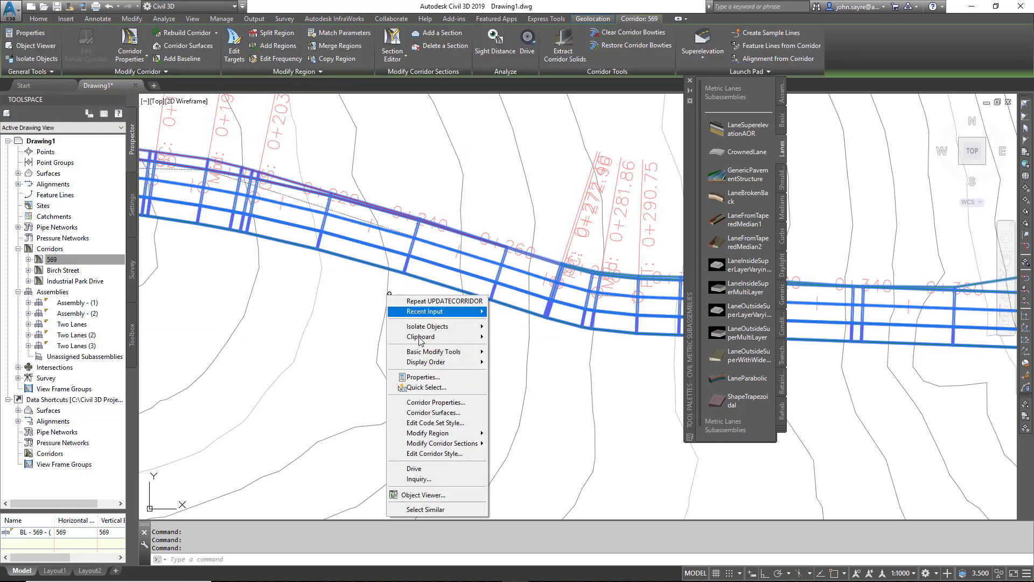
click(436, 402)
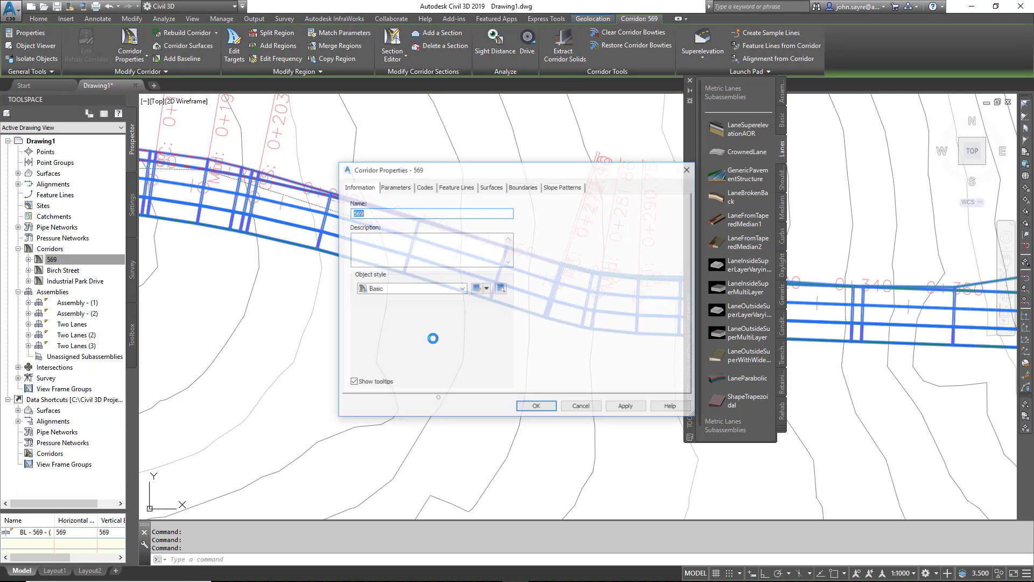
click(395, 187)
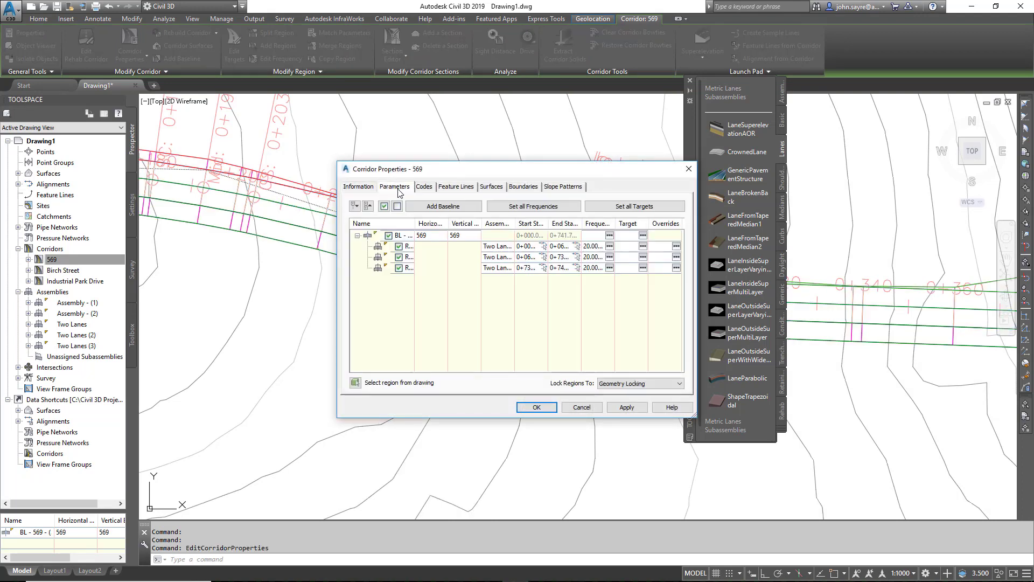
click(634, 207)
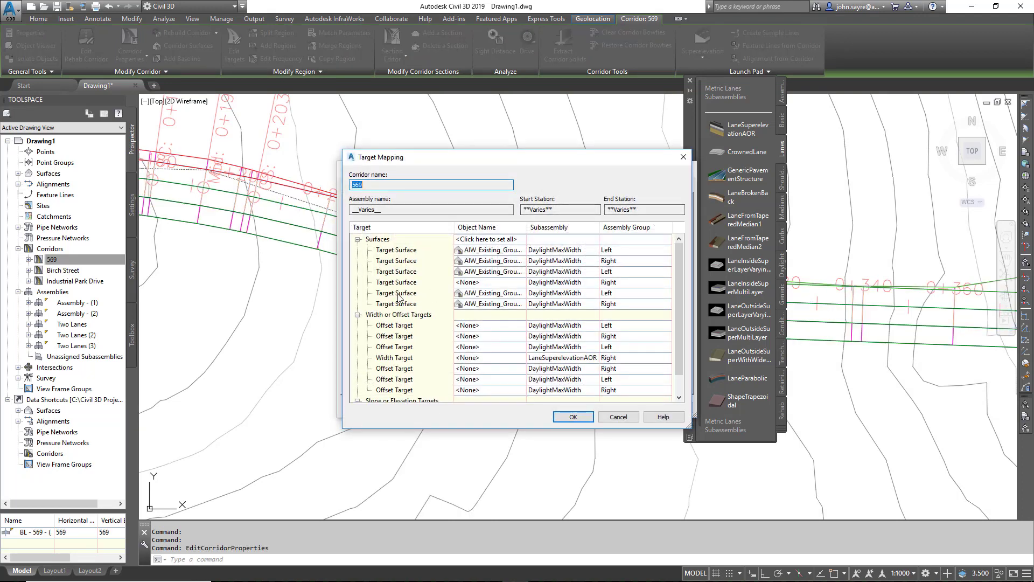
click(481, 286)
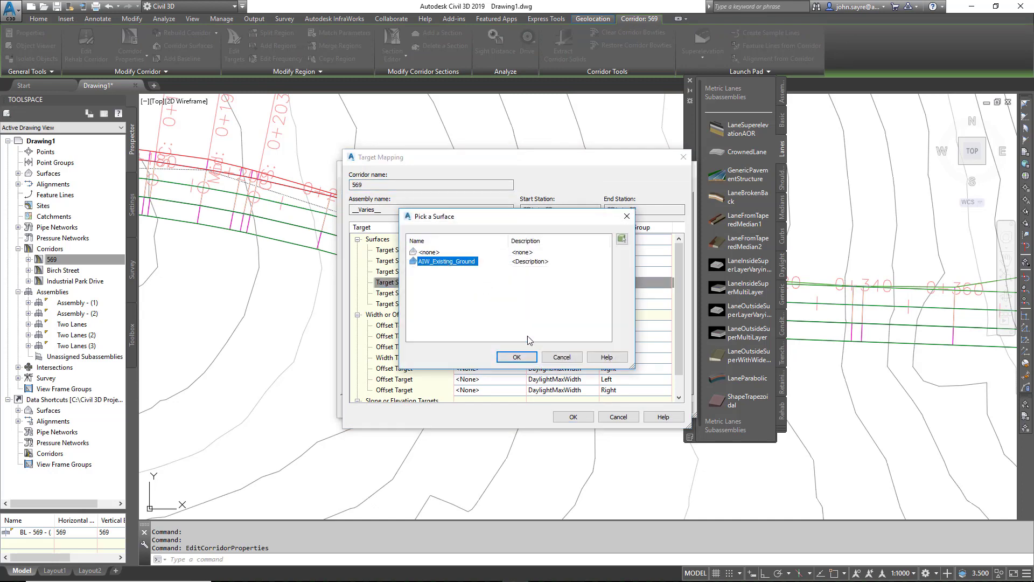
click(516, 357)
click(573, 417)
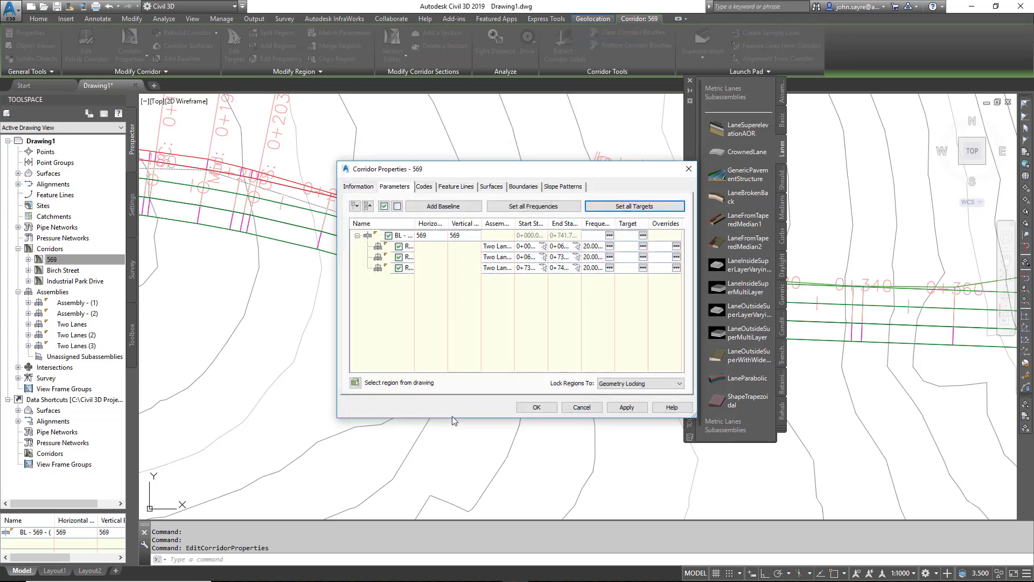
click(528, 408)
click(499, 269)
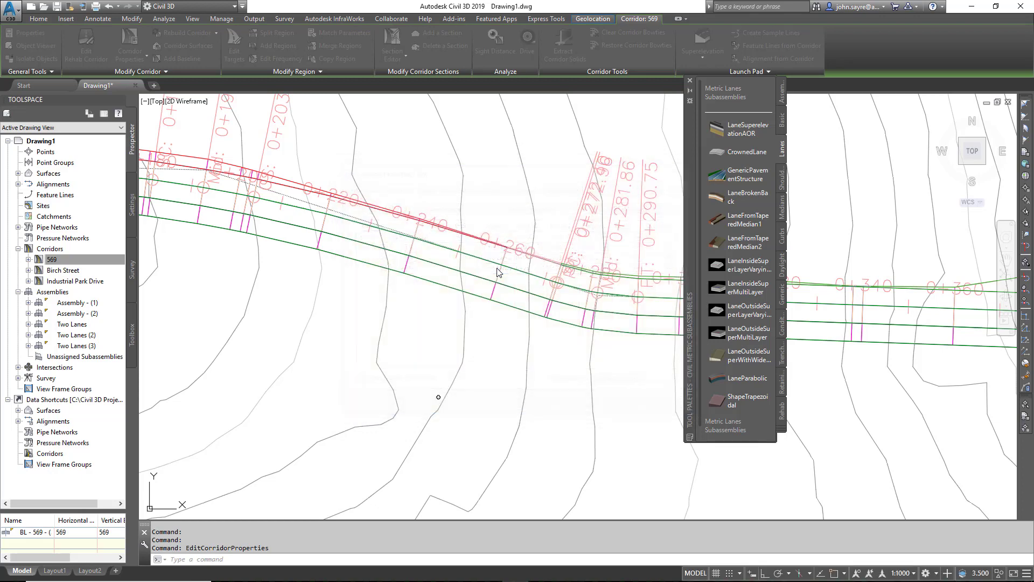
- Inspect the widened assembly and close the subassembly tool palettes
scroll(499, 271, down, 8)
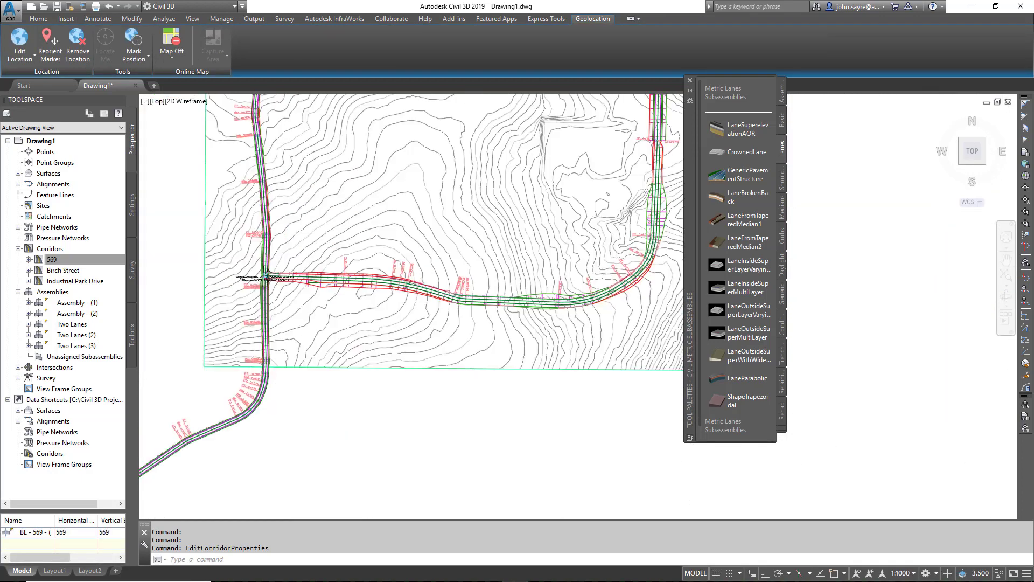
scroll(448, 364, up, 10)
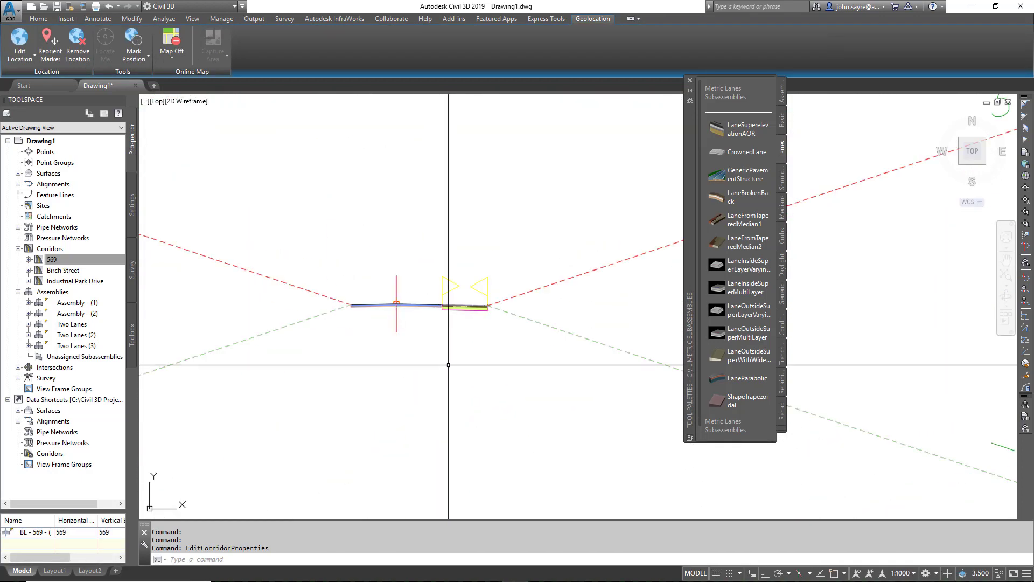
scroll(448, 365, up, 4)
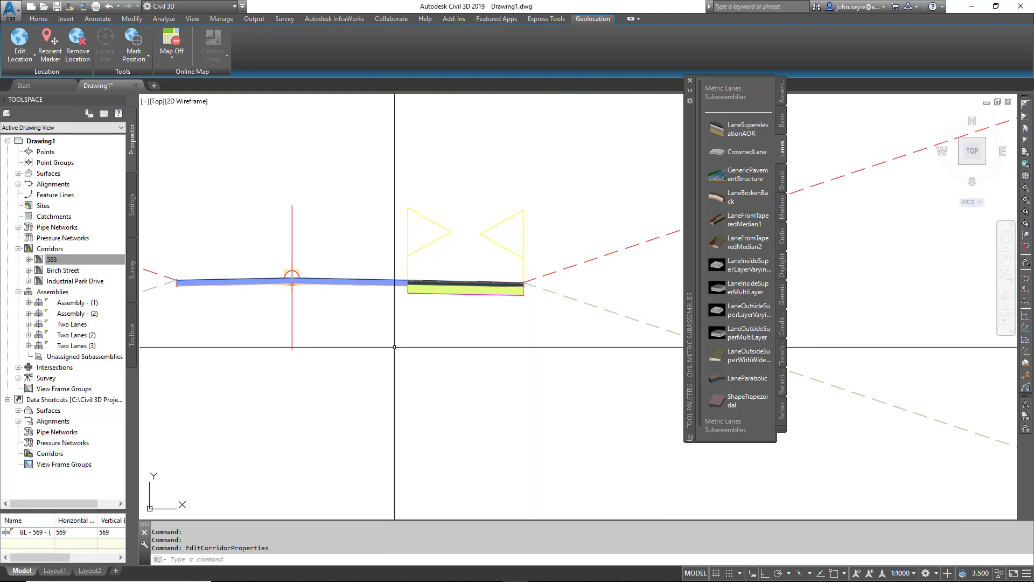
scroll(394, 347, down, 8)
scroll(394, 348, down, 8)
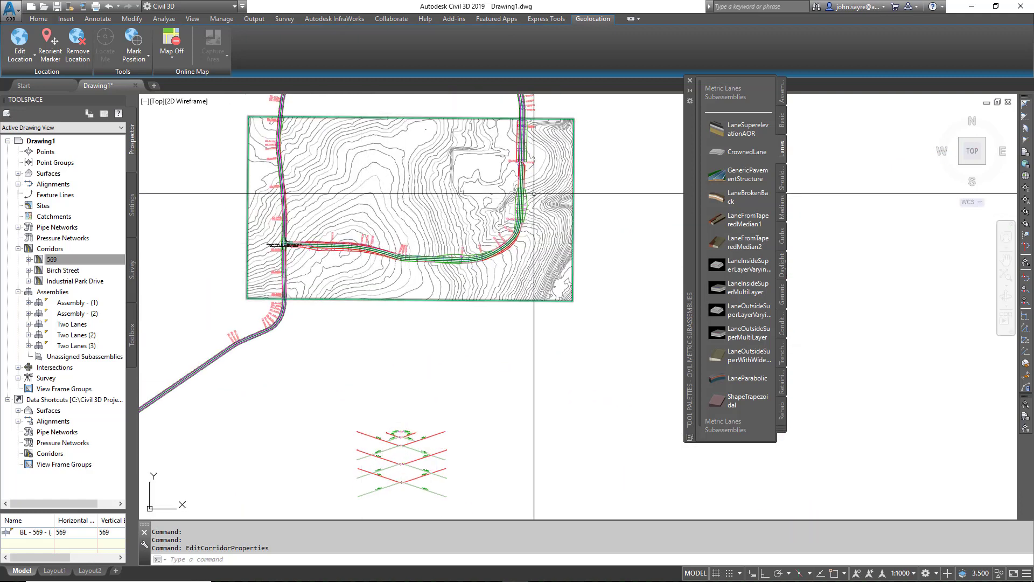
click(689, 80)
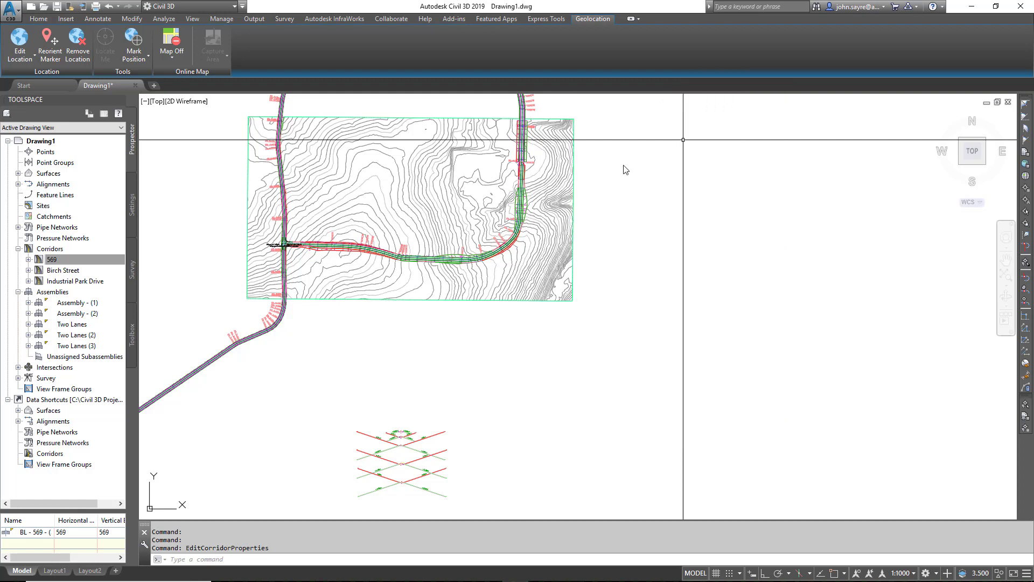
middle_drag(540, 368, 476, 404)
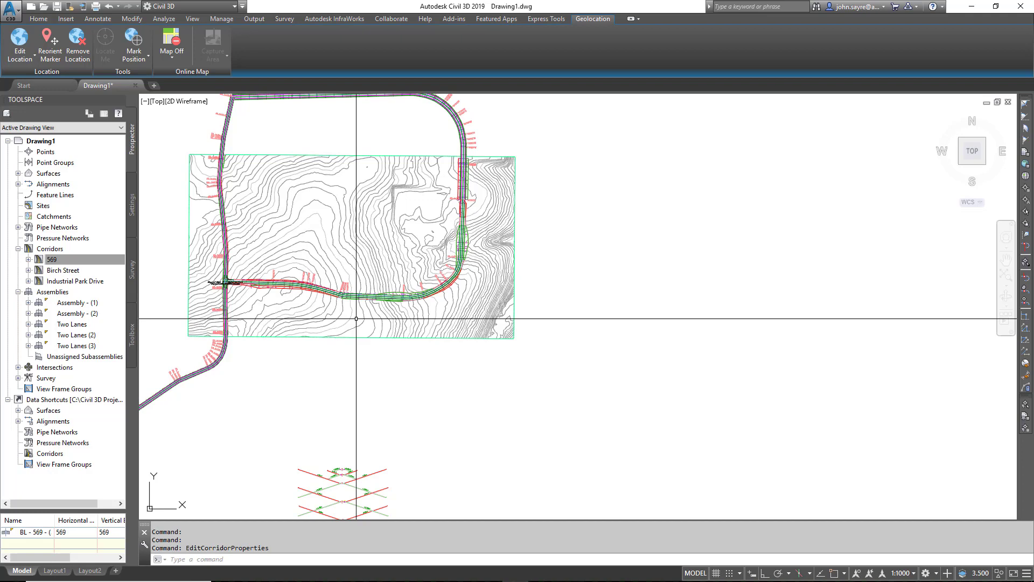
- Start Create Profile from Surface, choose alignment 569, and proceed to drawing its profiles in a profile view
click(41, 19)
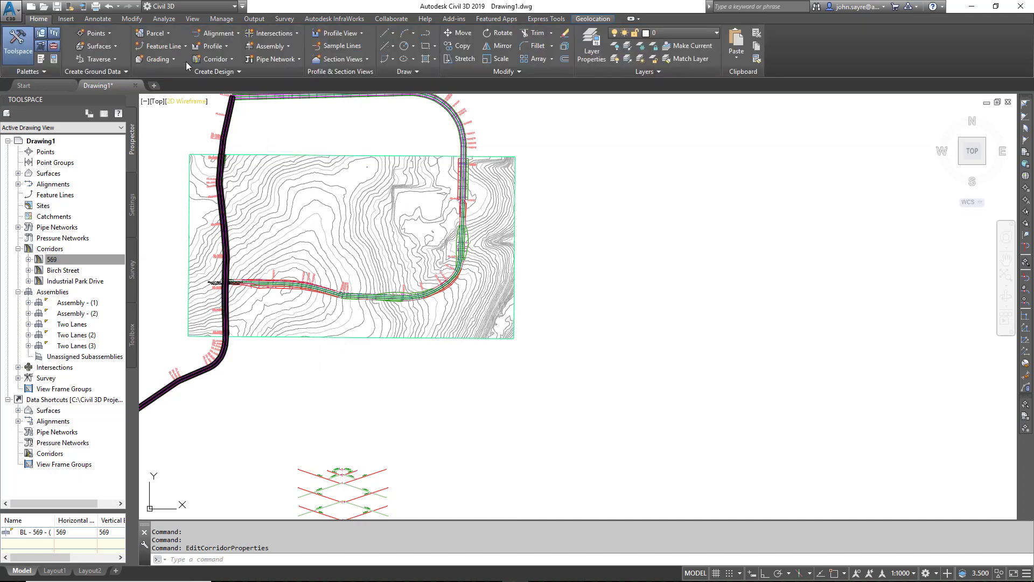
click(219, 49)
click(231, 65)
click(491, 206)
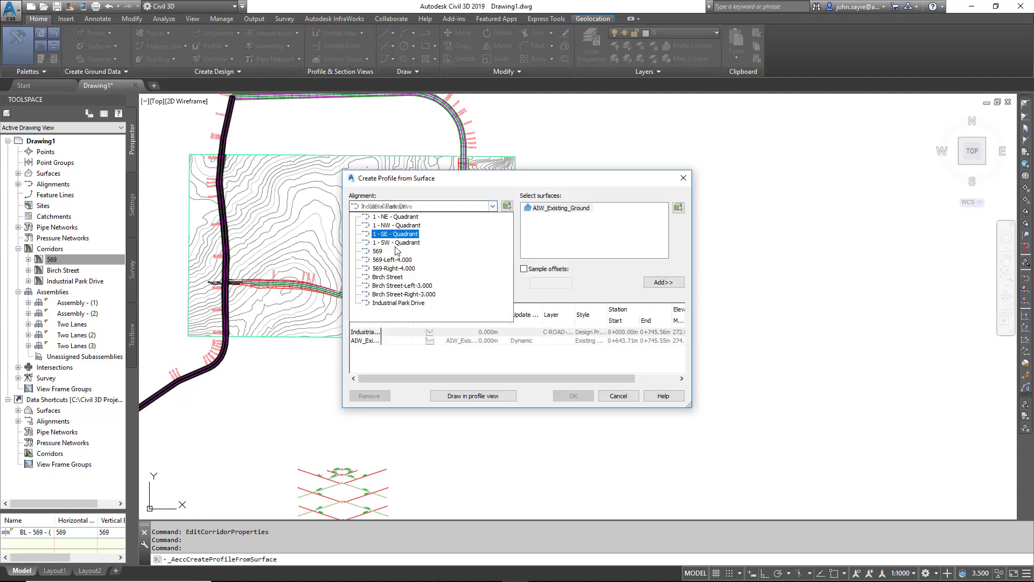
click(377, 251)
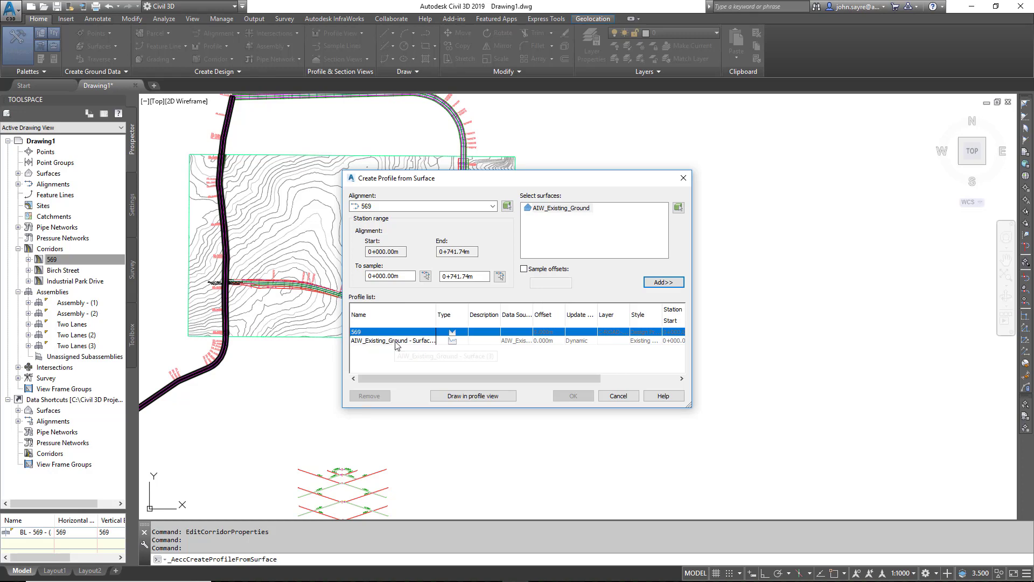
click(473, 396)
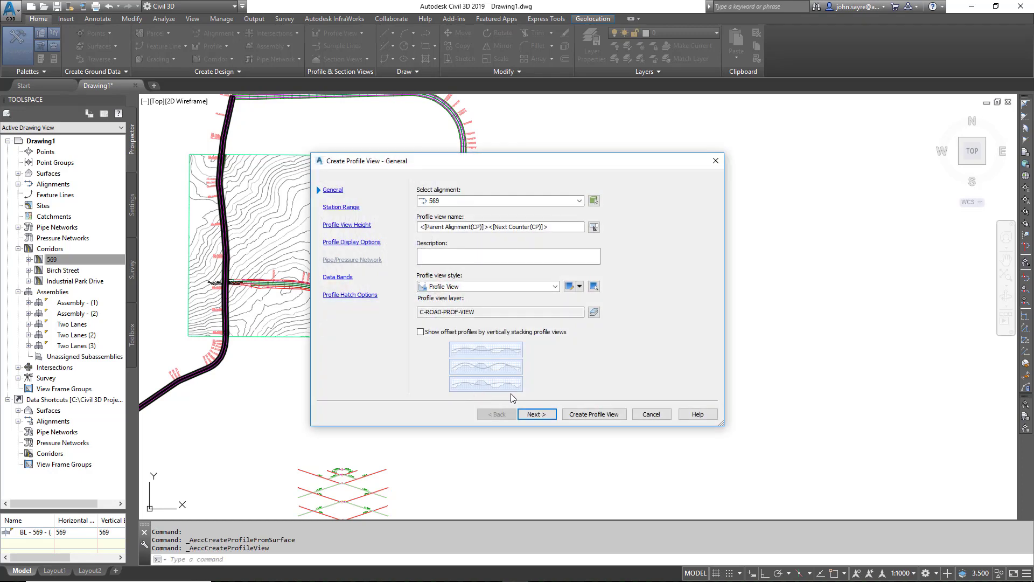
- Create the profile view for alignment 569 with the Full Grid style, placing it in the empty area east of the terrain
click(555, 287)
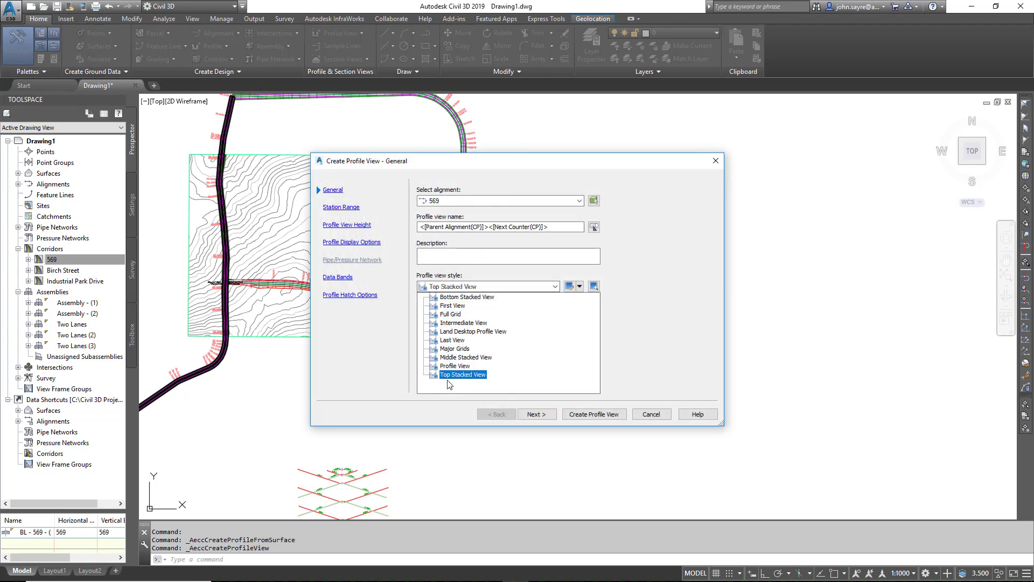
click(447, 315)
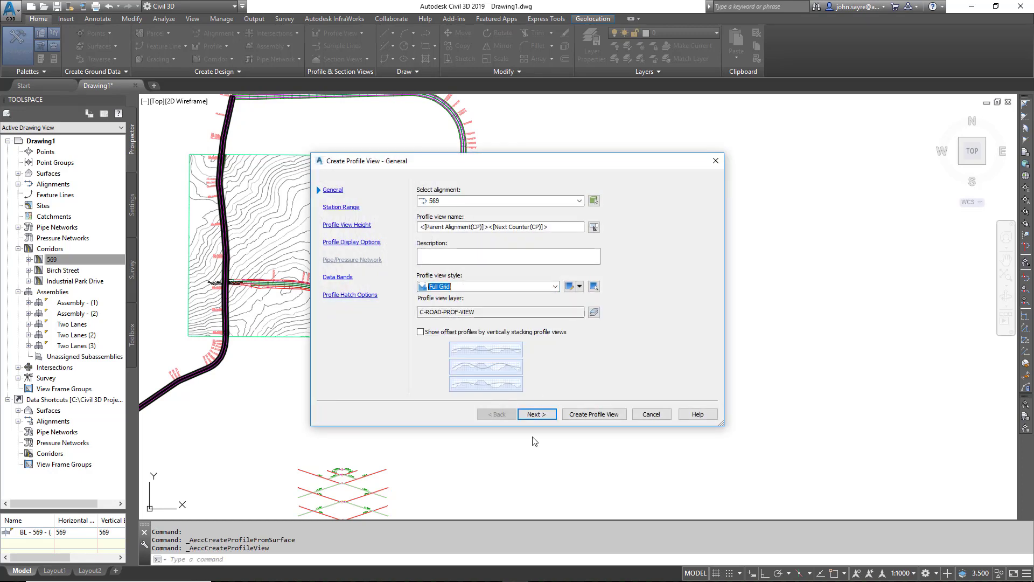
click(535, 414)
click(584, 414)
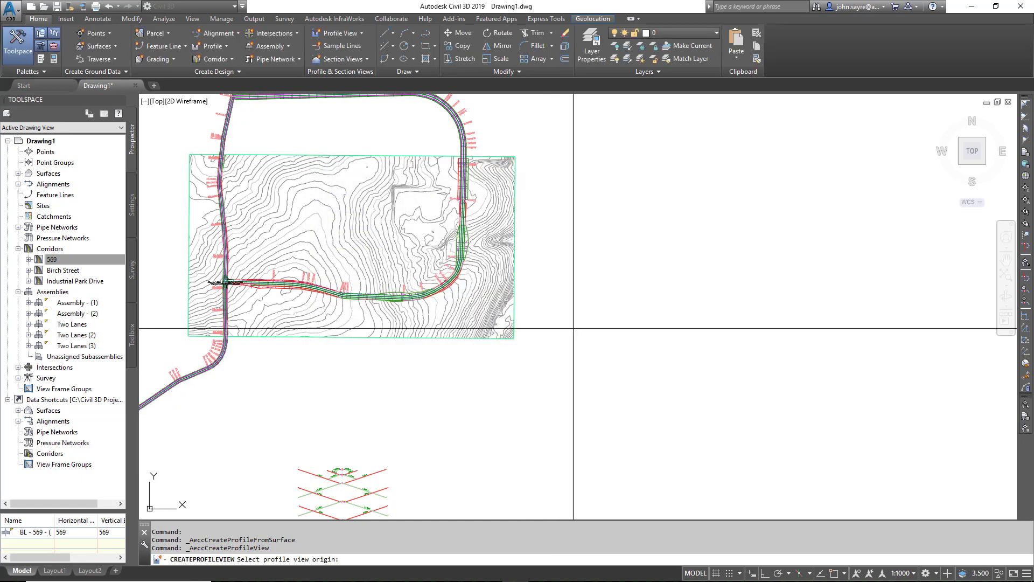
click(589, 282)
middle_drag(655, 298, 584, 400)
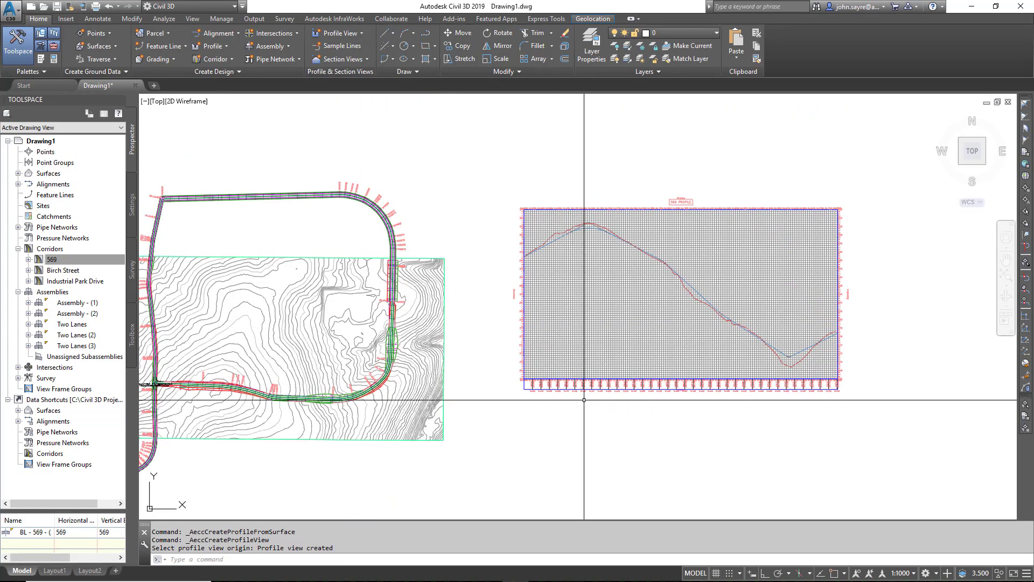
- Import the Complete Label Set into the labels of the 569 design profile
scroll(785, 341, up, 4)
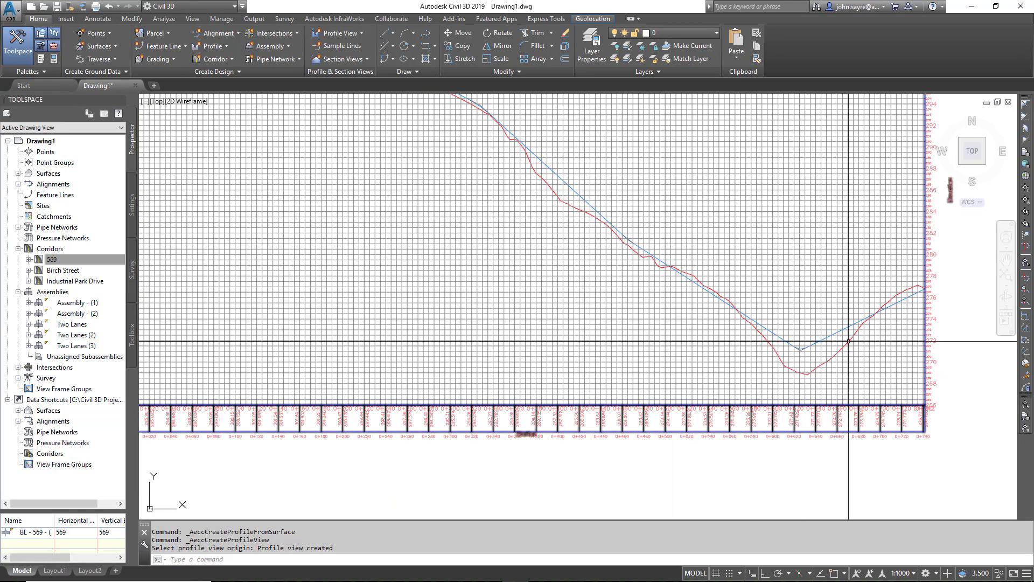
scroll(848, 340, up, 6)
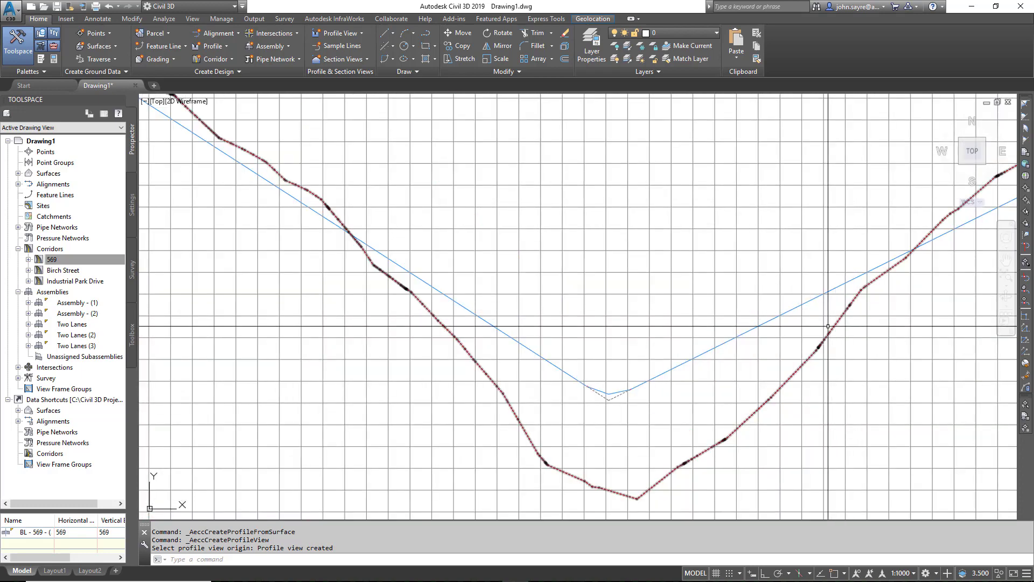
click(625, 398)
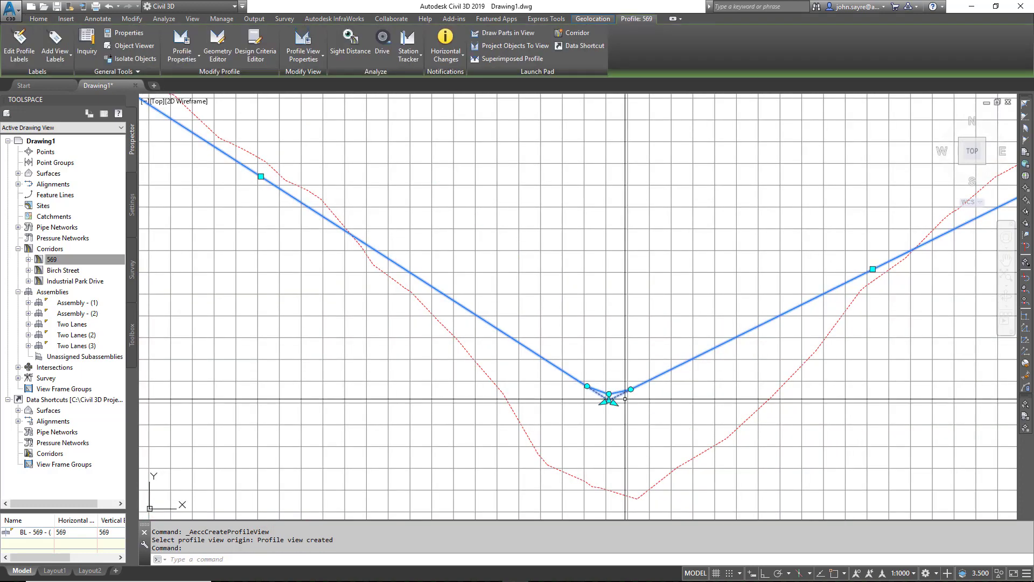
scroll(625, 398, down, 6)
mouse_move(423, 317)
middle_down()
mouse_move(510, 375)
mouse_move(533, 378)
middle_up()
right_click(548, 352)
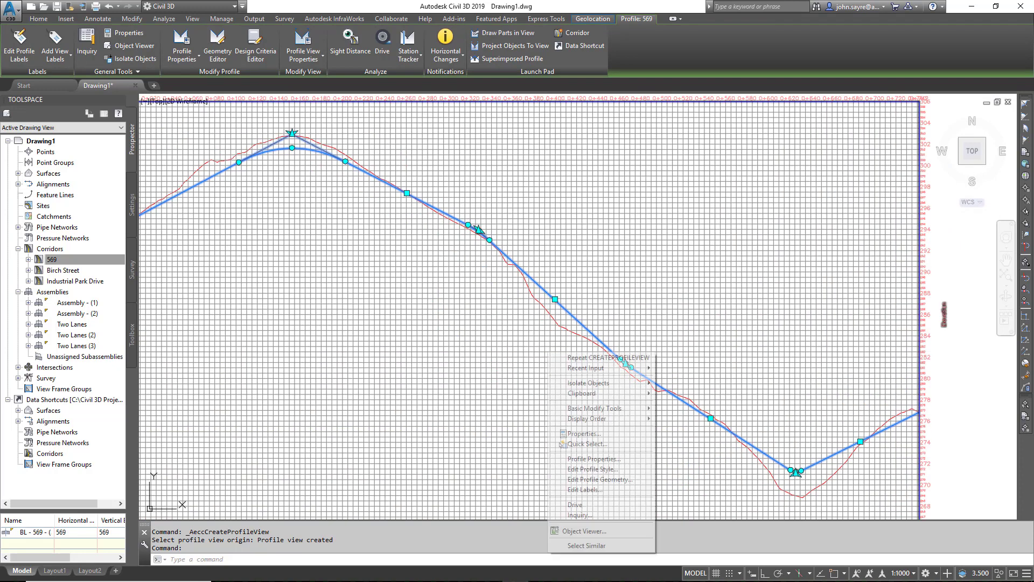
click(598, 490)
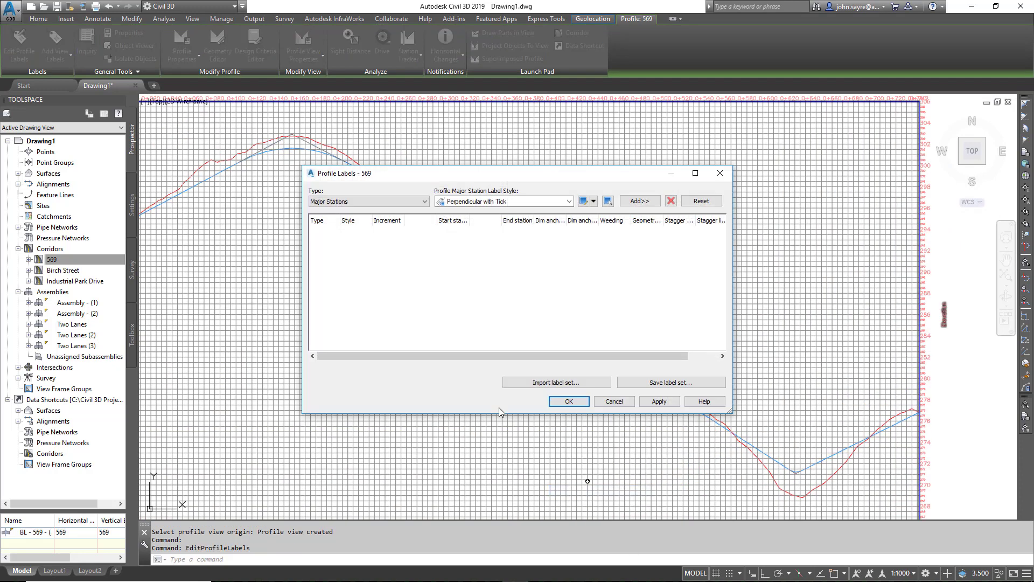
click(556, 382)
click(495, 272)
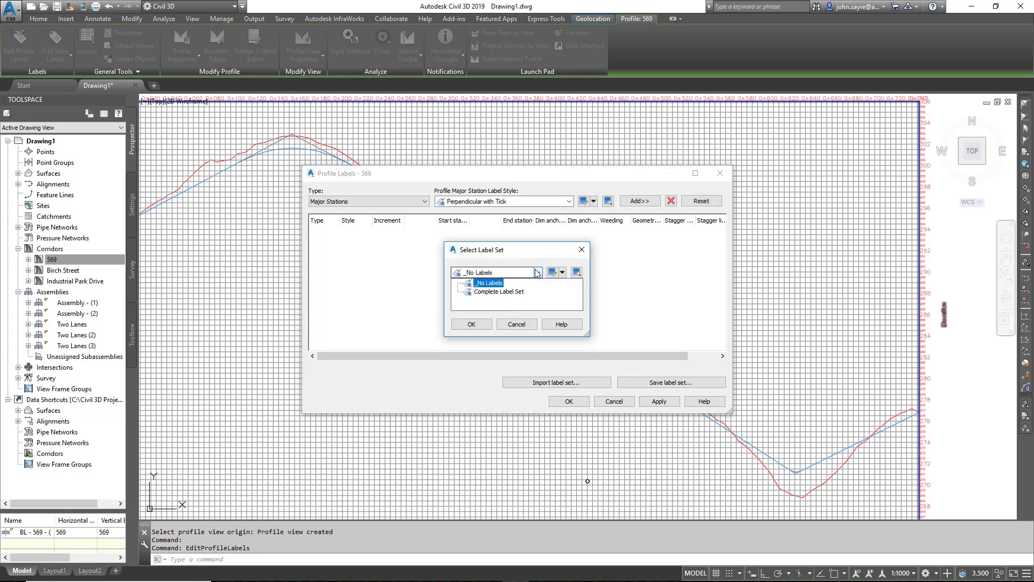
click(500, 294)
click(472, 323)
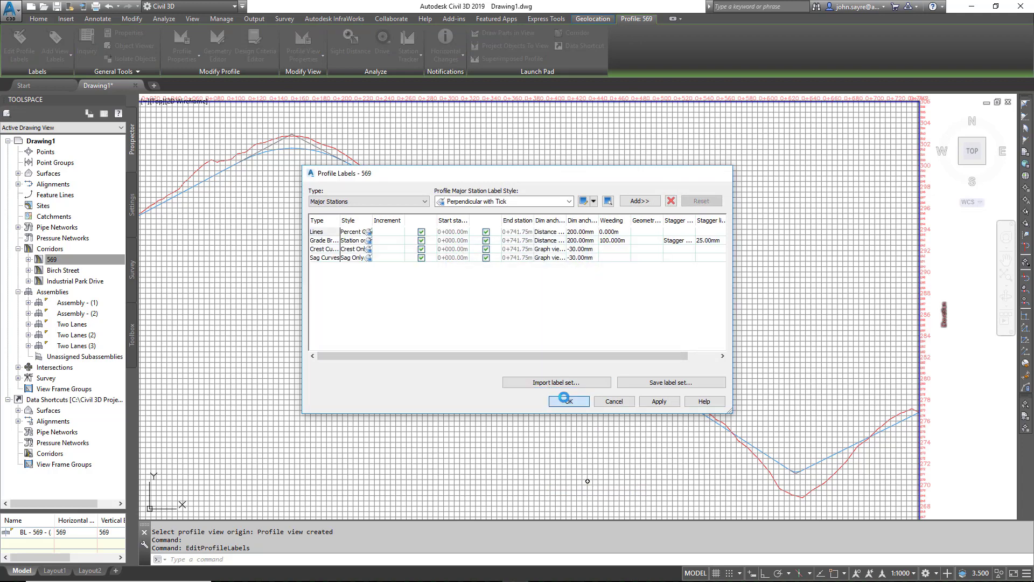
click(564, 400)
- Open the 569 design profile's geometry for editing and display its profile entities table
scroll(529, 356, down, 2)
scroll(533, 361, up, 2)
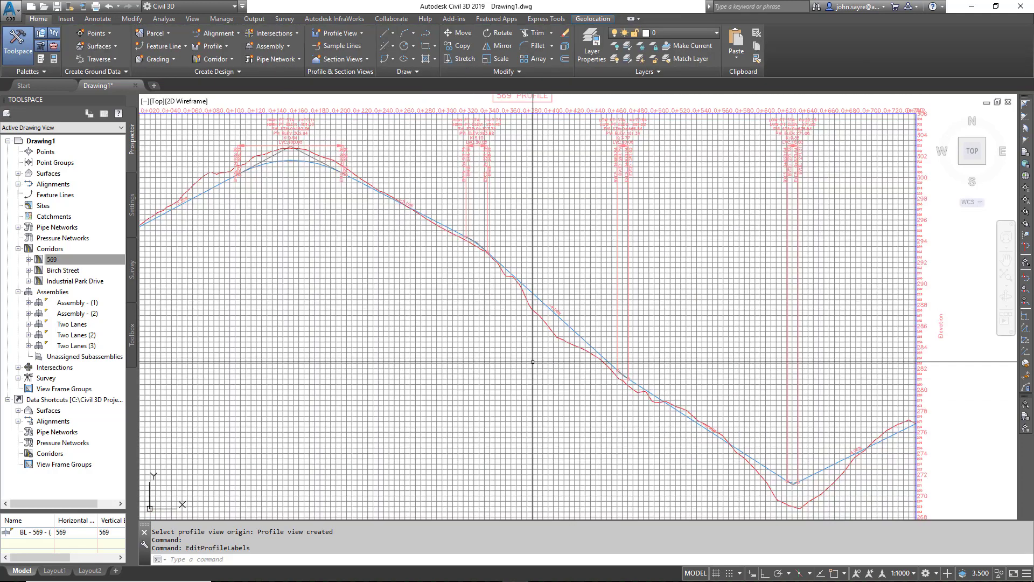
click(620, 357)
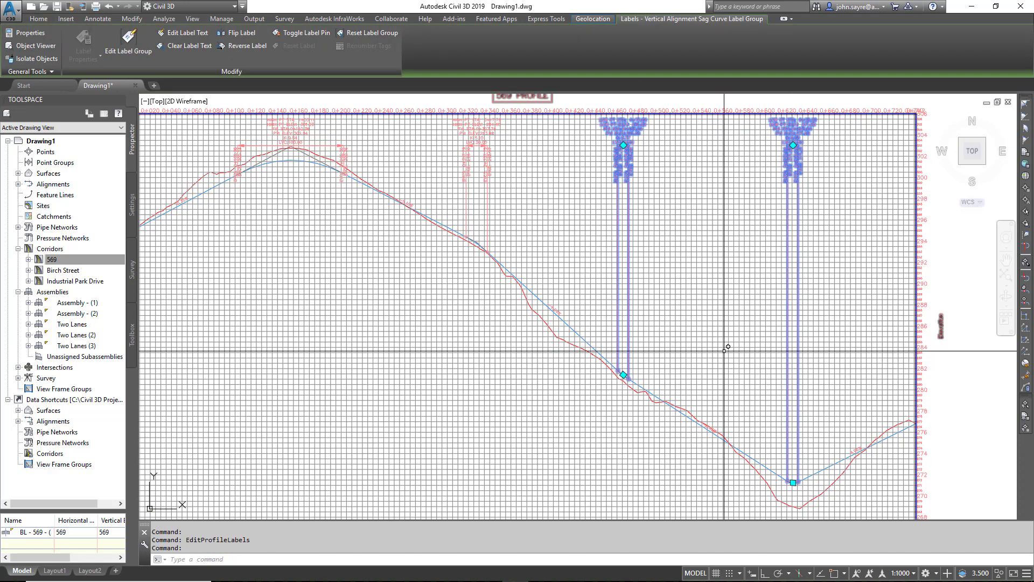
key(Escape)
scroll(616, 375, up, 4)
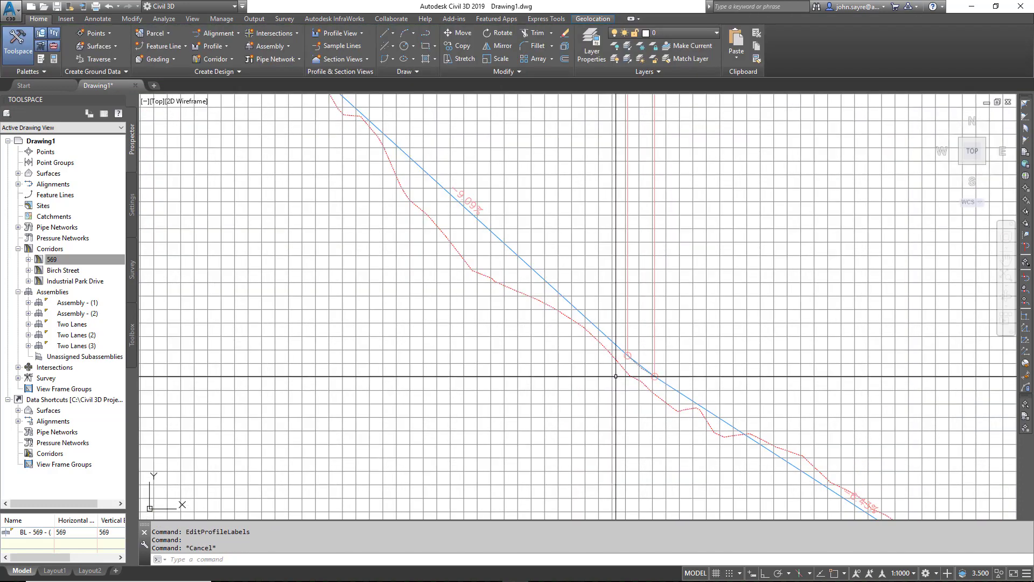
click(617, 345)
right_click(617, 345)
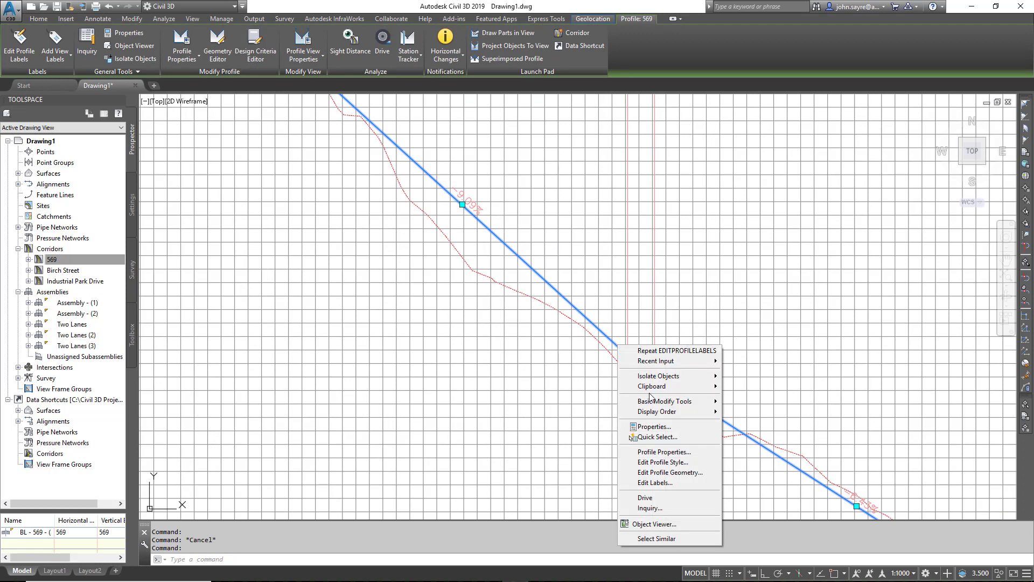
click(686, 476)
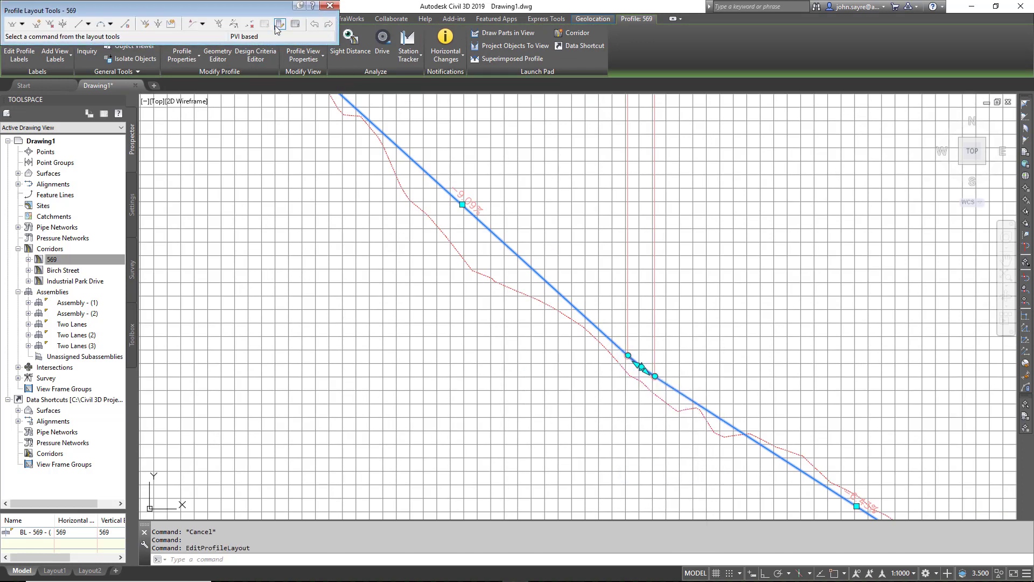
click(278, 26)
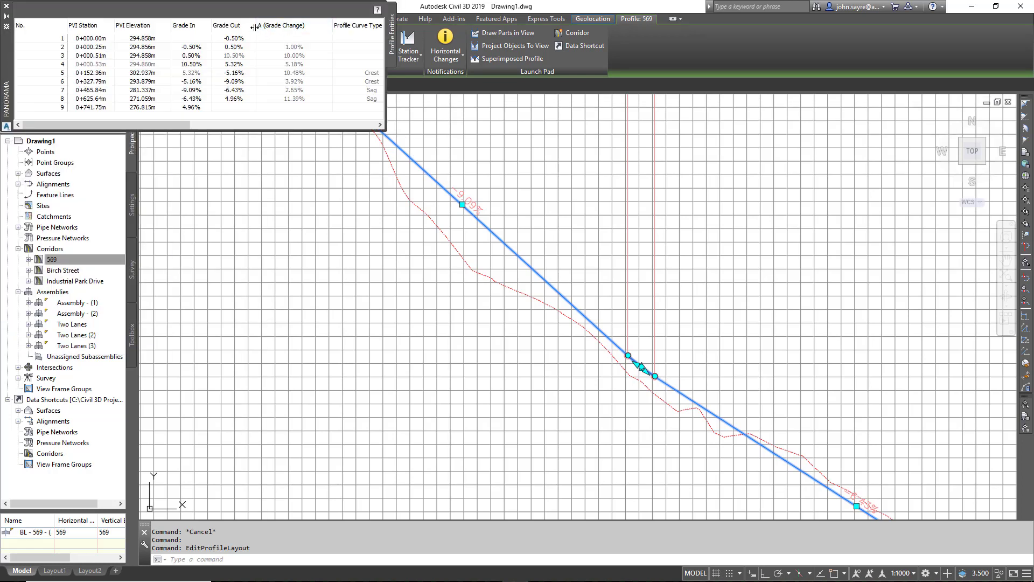
- Set the profile curve length of the crest curve at PVI 6 to 50 m
drag(179, 121, 281, 135)
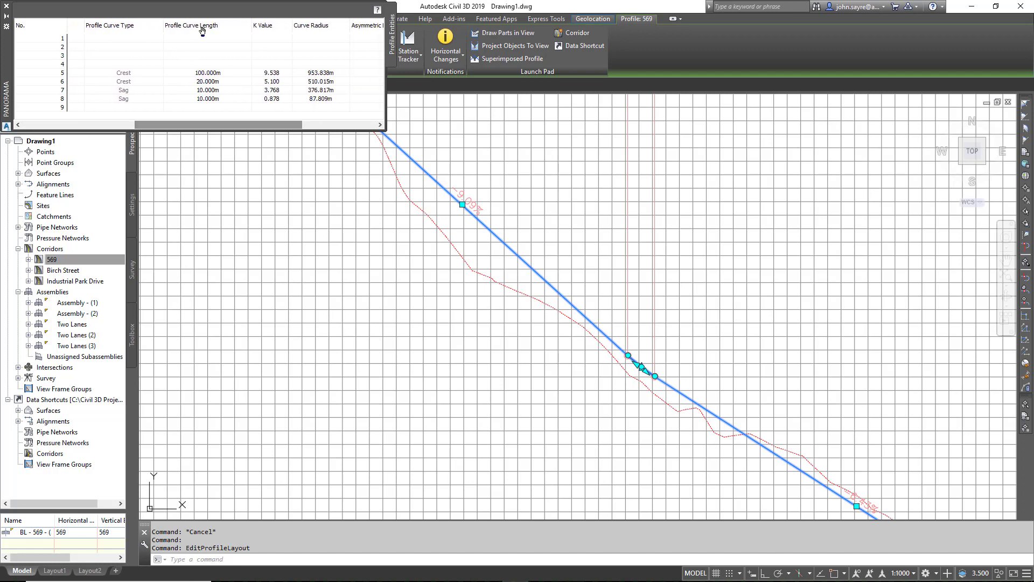
click(222, 84)
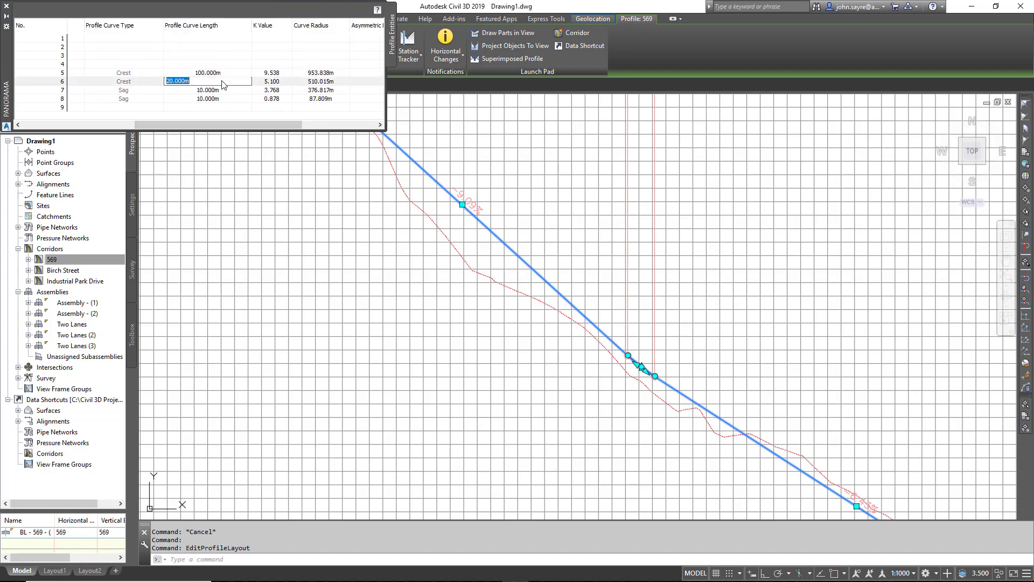
key(Return)
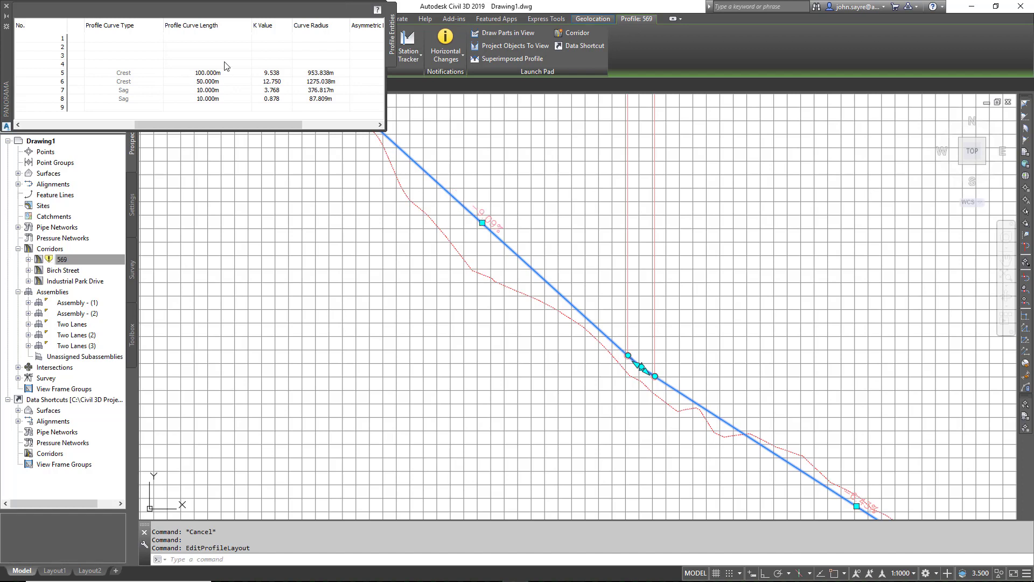
- Set the profile curve lengths of the sag curves at PVI 7 and PVI 8 to 100 m each
double_click(225, 90)
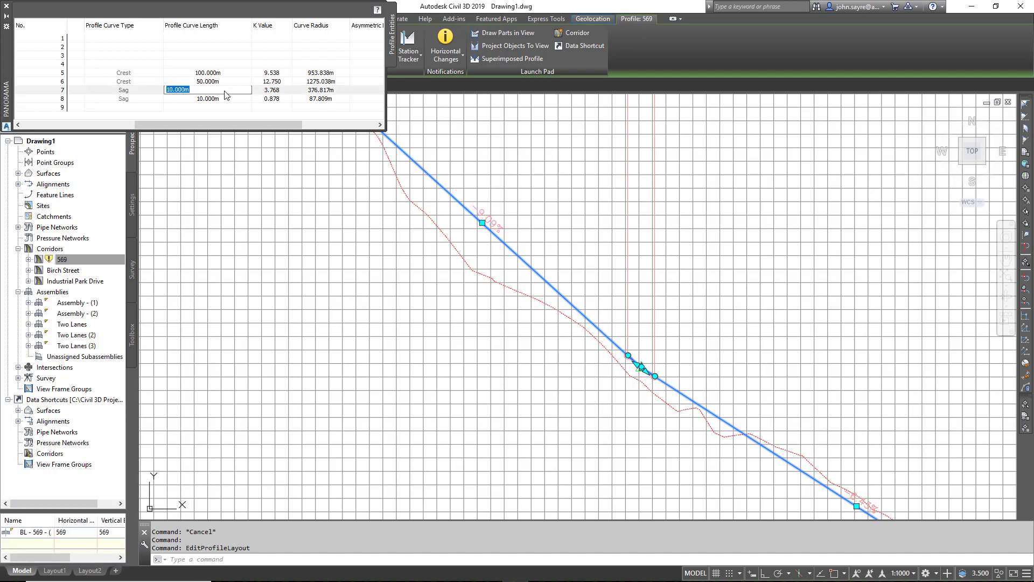
text(100)
key(Return)
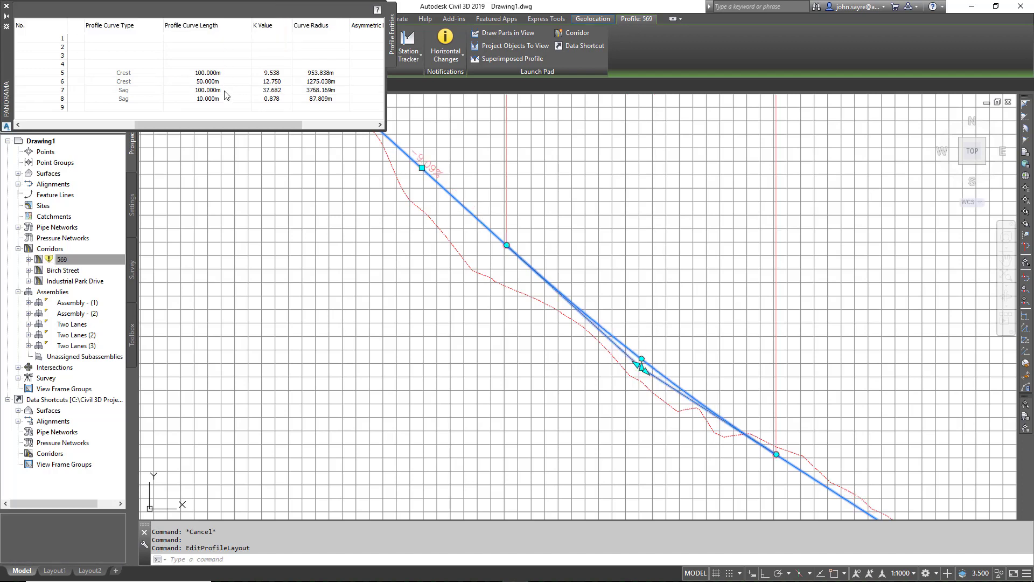
double_click(216, 101)
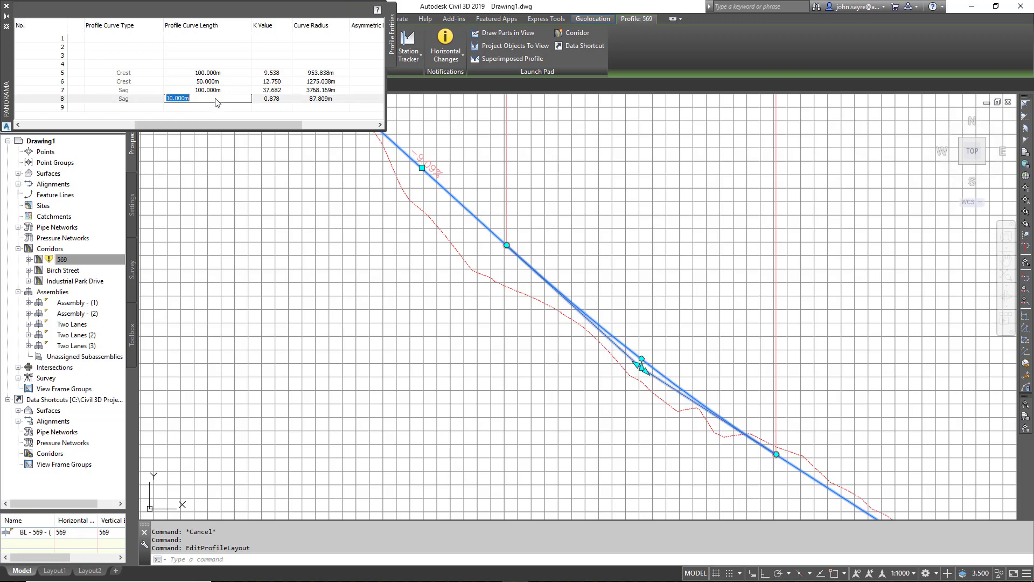
text(100)
key(Return)
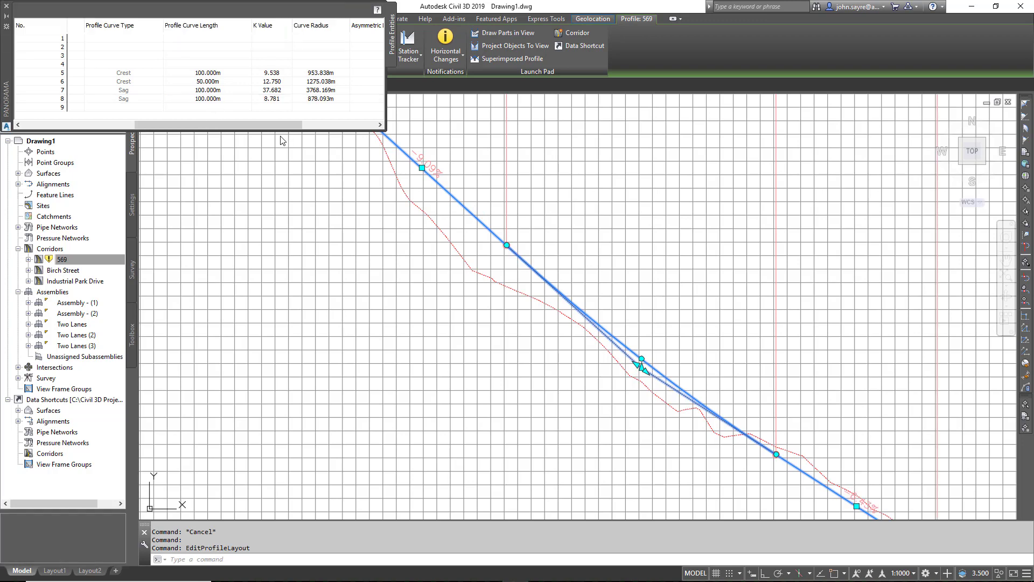
- Review the lengthened curves in the 569 profile view and close the profile entities table
scroll(769, 448, down, 5)
scroll(768, 449, up, 3)
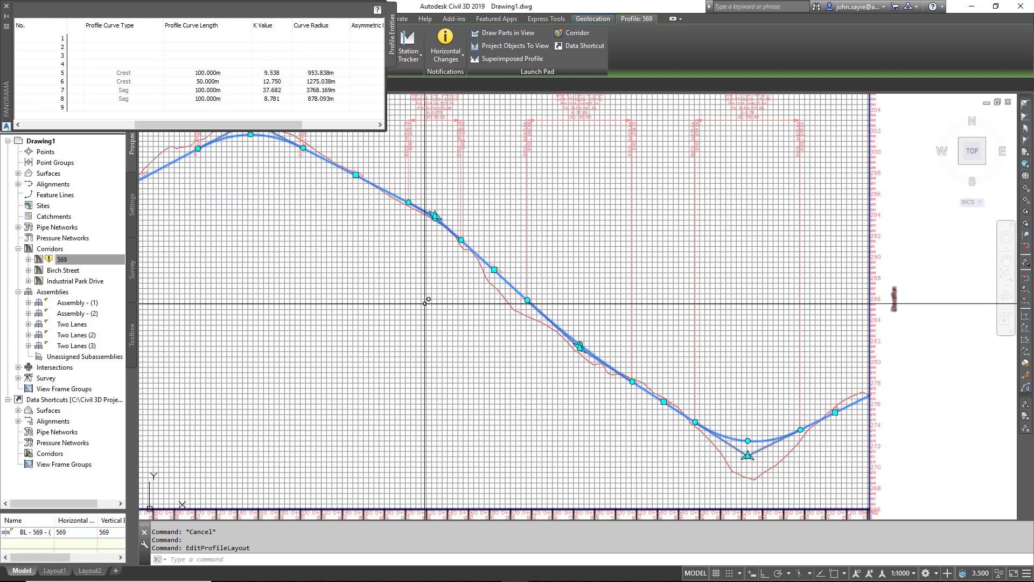
middle_drag(470, 343, 578, 386)
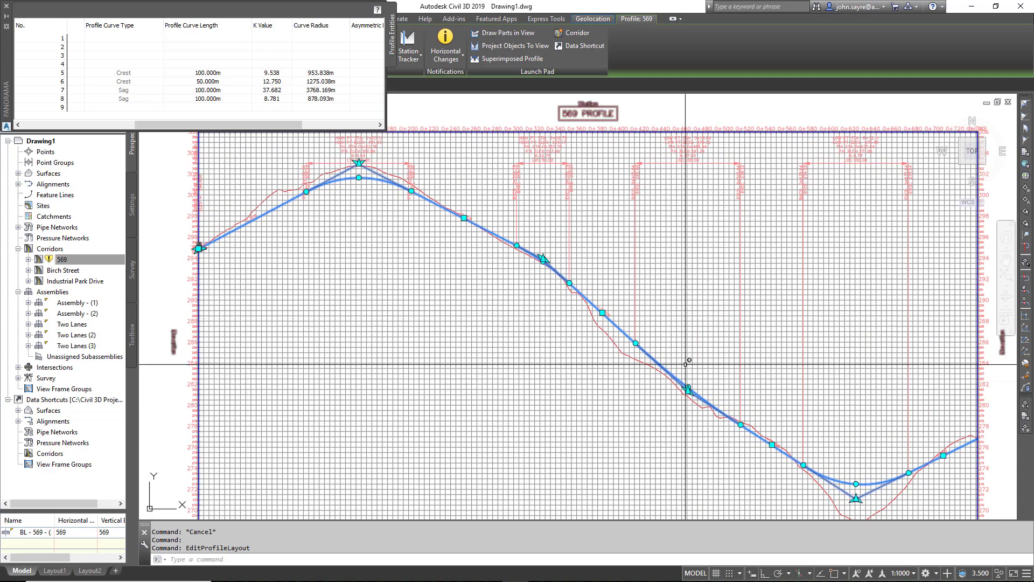
drag(184, 128, 37, 115)
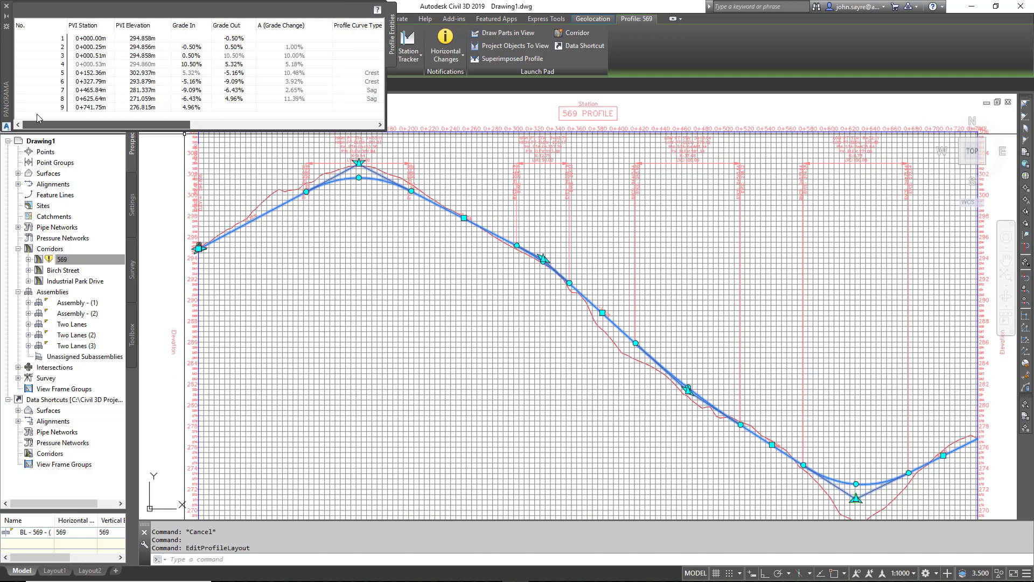
click(7, 6)
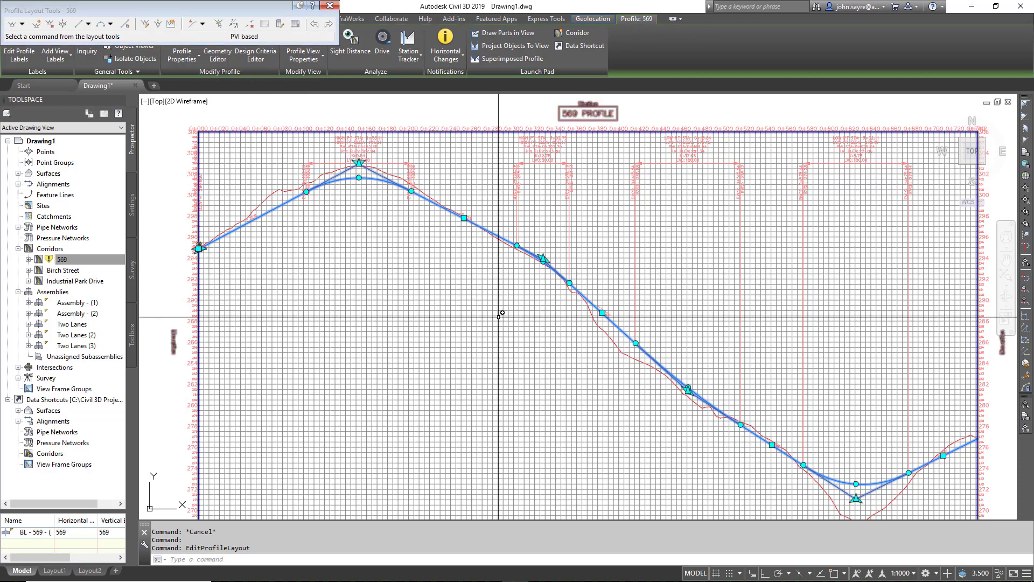
scroll(577, 347, down, 3)
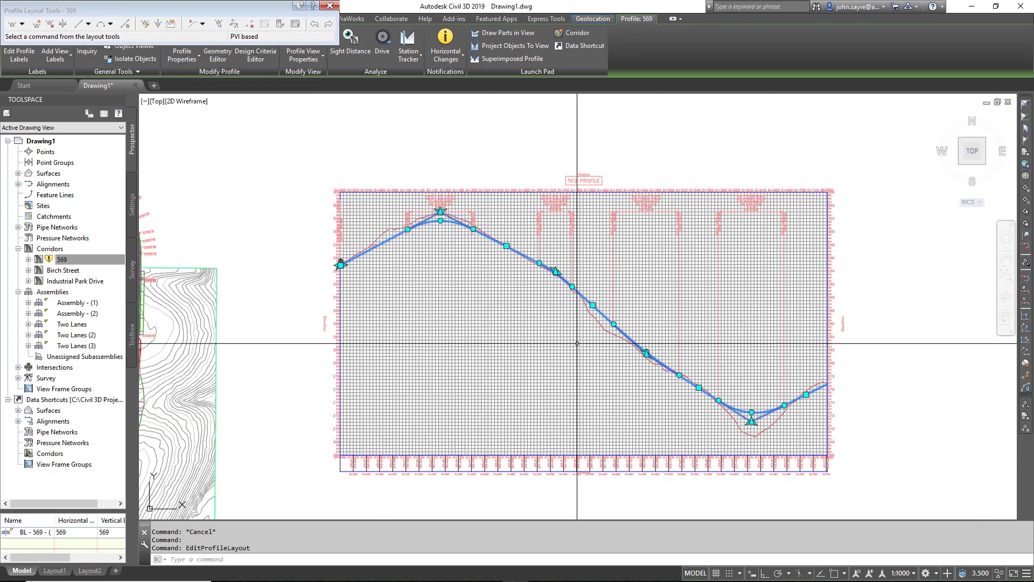
mouse_move(524, 374)
middle_down()
mouse_move(609, 319)
mouse_move(723, 322)
middle_up()
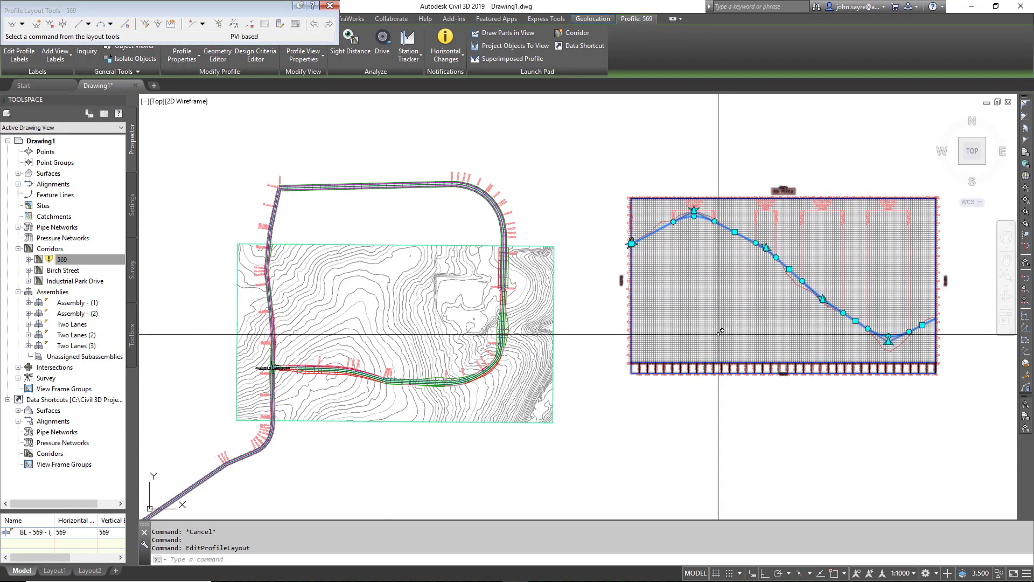